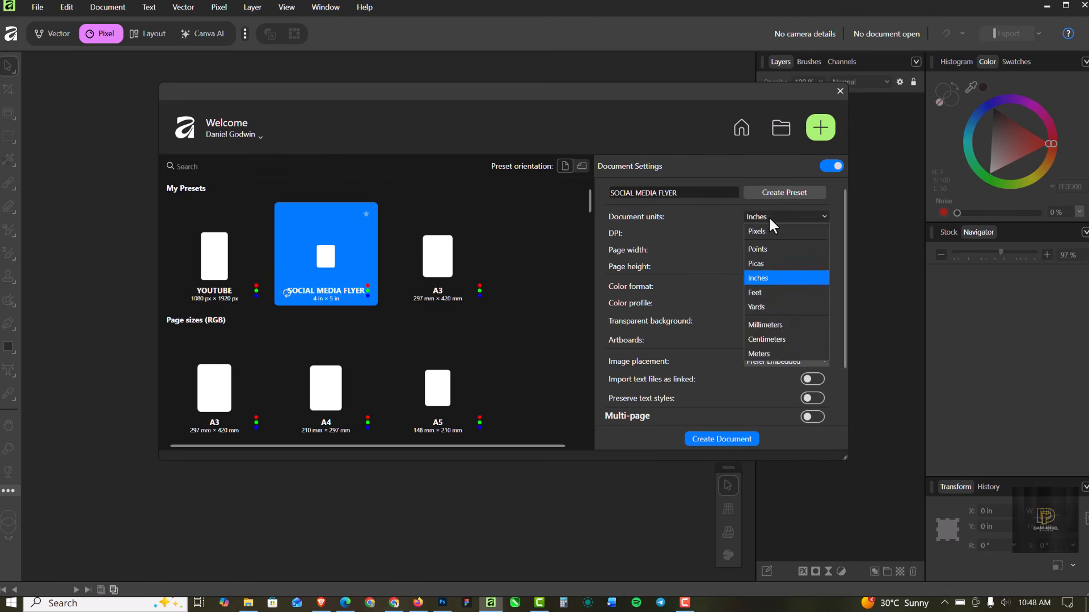
Step: Create a 4 in by 5 in RGB document at 300 DPI, in inches, from the SOCIAL MEDIA FLYER preset
left_click(773, 225)
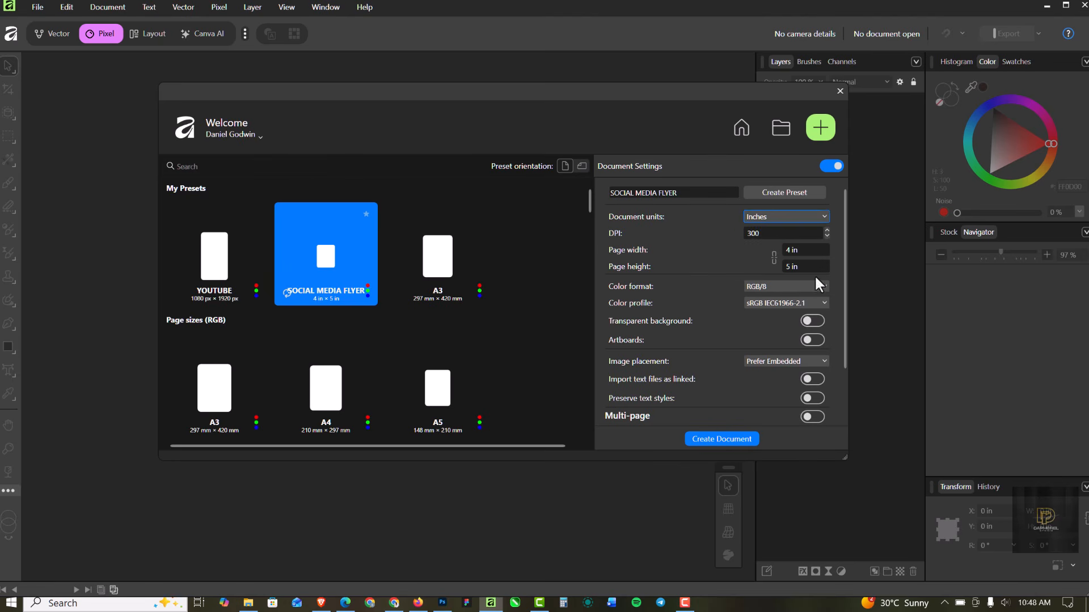
left_click(811, 253)
left_click(809, 268)
left_click(809, 269)
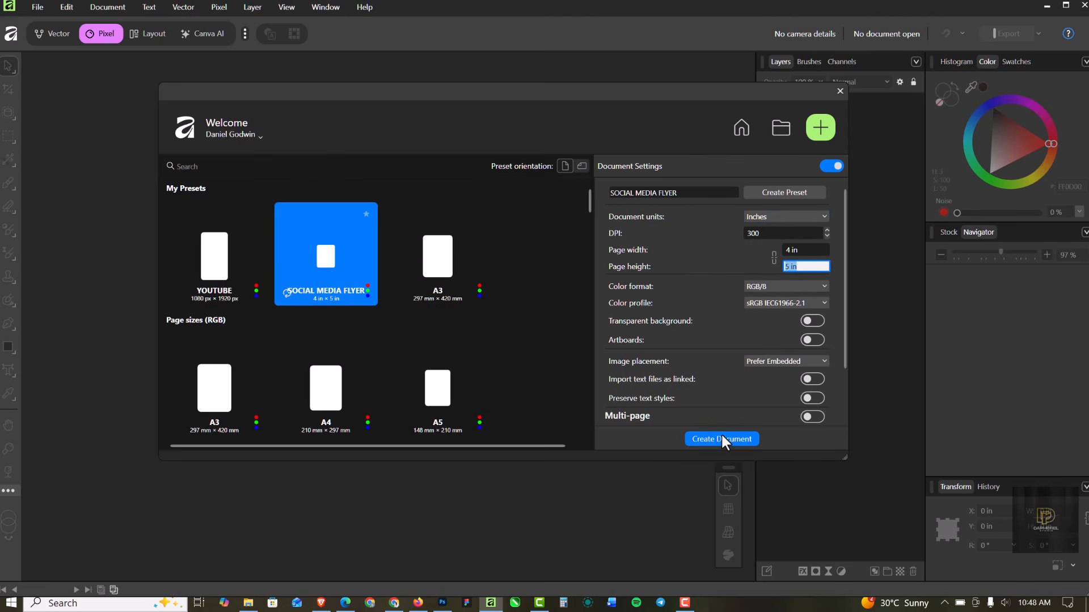
left_click(720, 435)
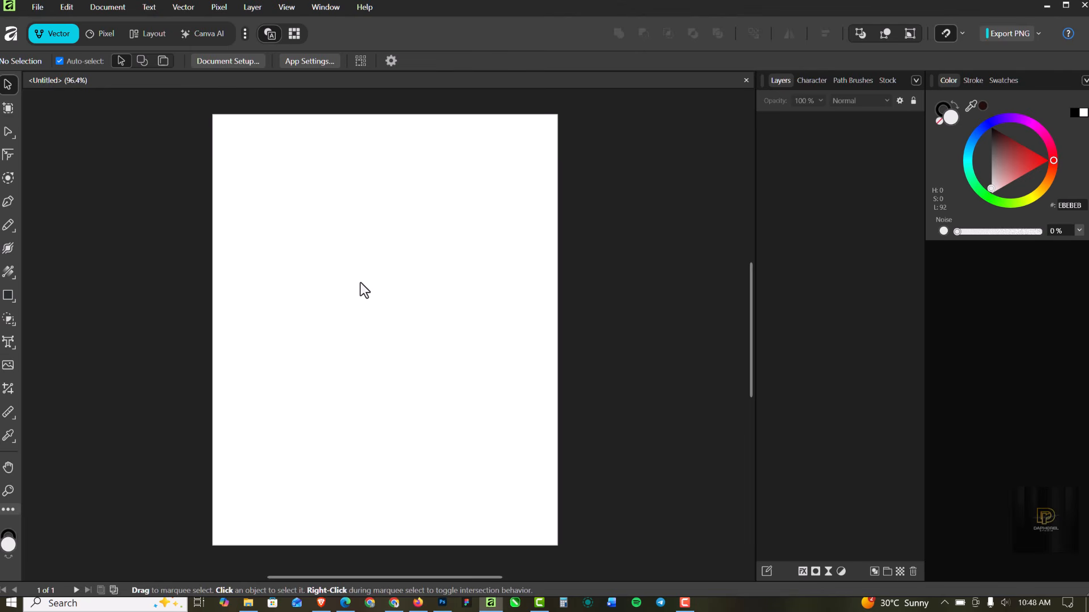
Step: Place the red stage-light background image from the RESOURCE folder on the page, with its side edge near the page's edge
left_click(248, 605)
left_click(155, 82)
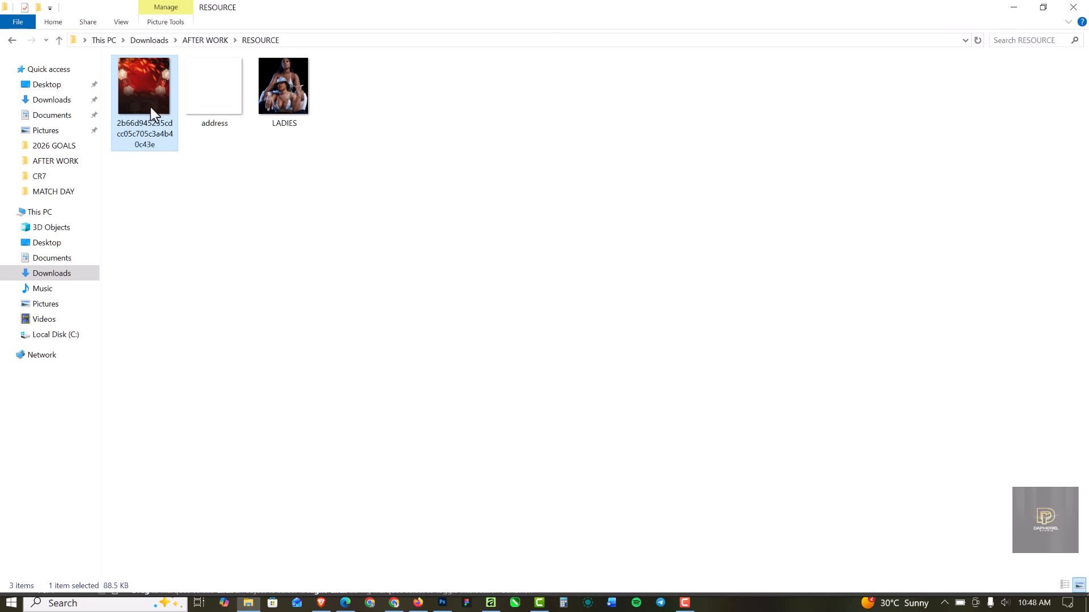
left_click_drag(149, 97, 409, 370)
left_click_drag(406, 317, 315, 326)
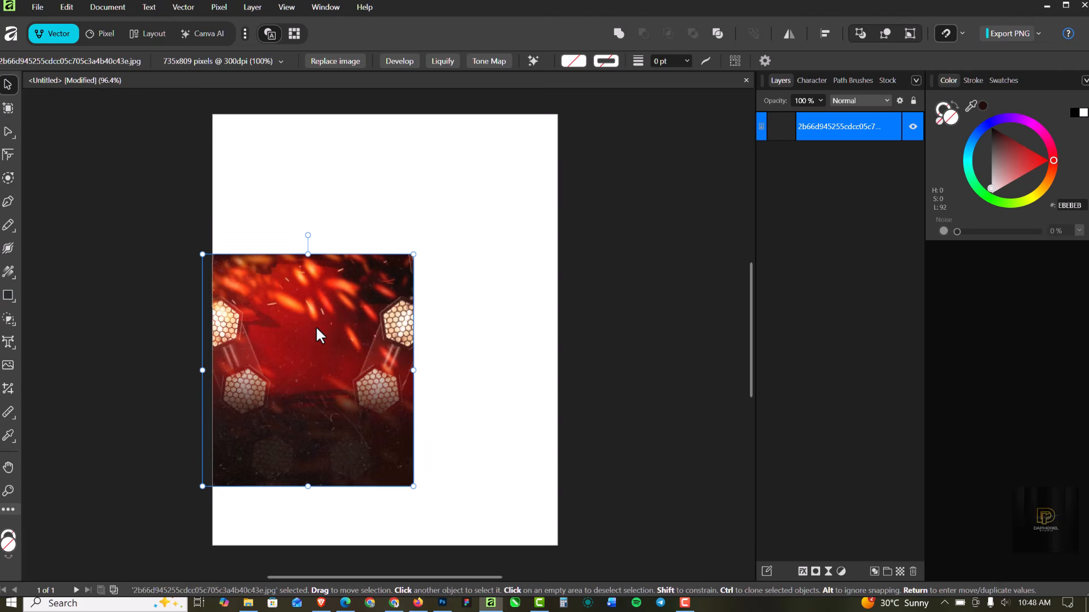
Step: Enlarge the background image to 169% so it spans the page width, and move it up to cover the page's lower part
scroll(324, 292, "down", 2)
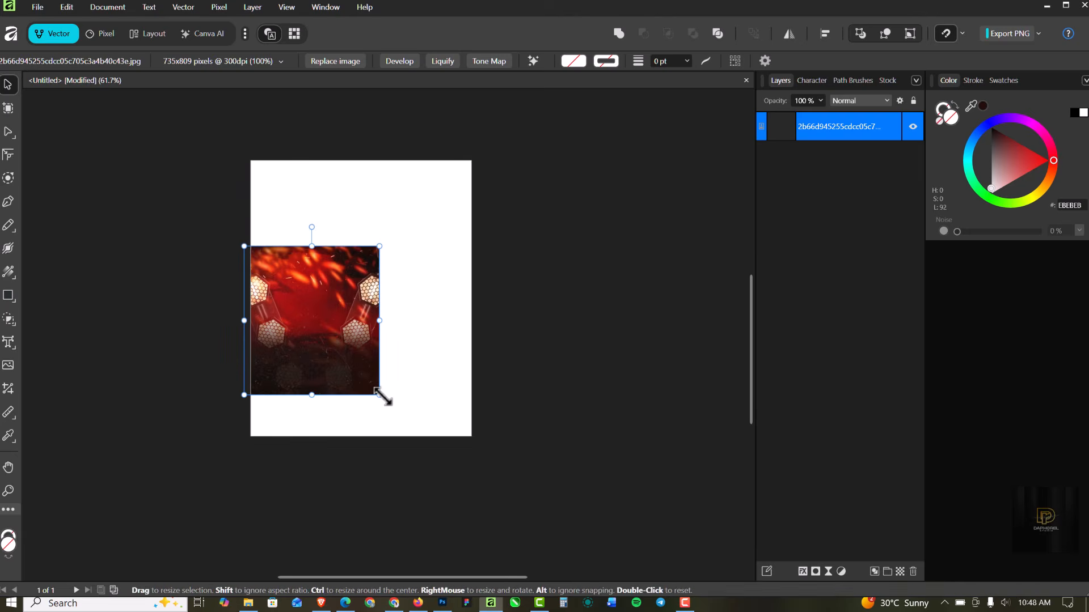
left_click_drag(378, 397, 503, 471)
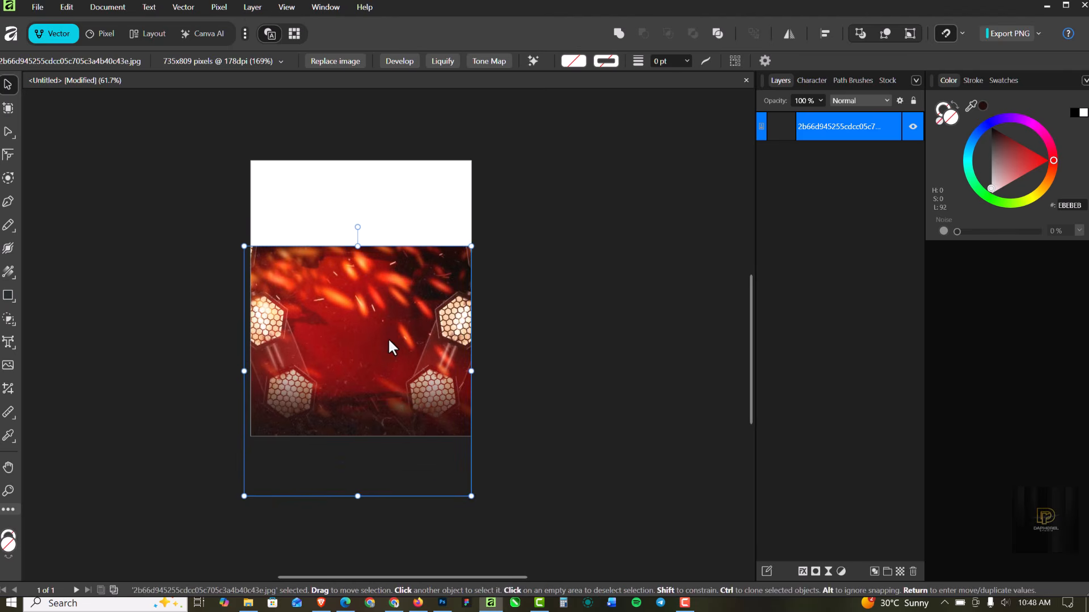
scroll(388, 340, "up", 2)
left_click_drag(384, 353, 389, 272)
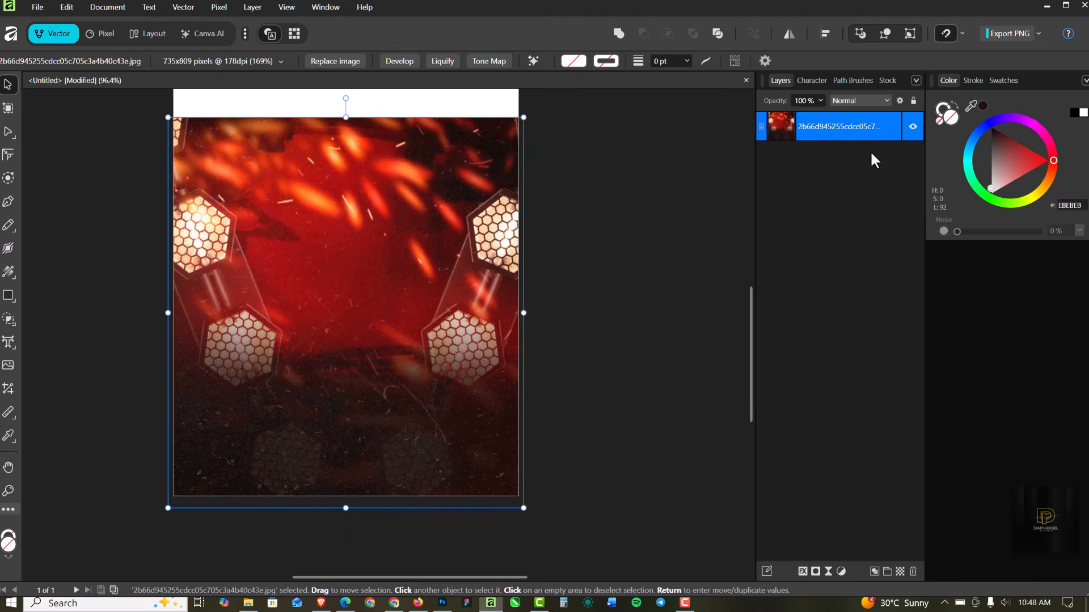
Step: Switch to the Pixel workspace and add a mask to the background image layer
left_click(107, 37)
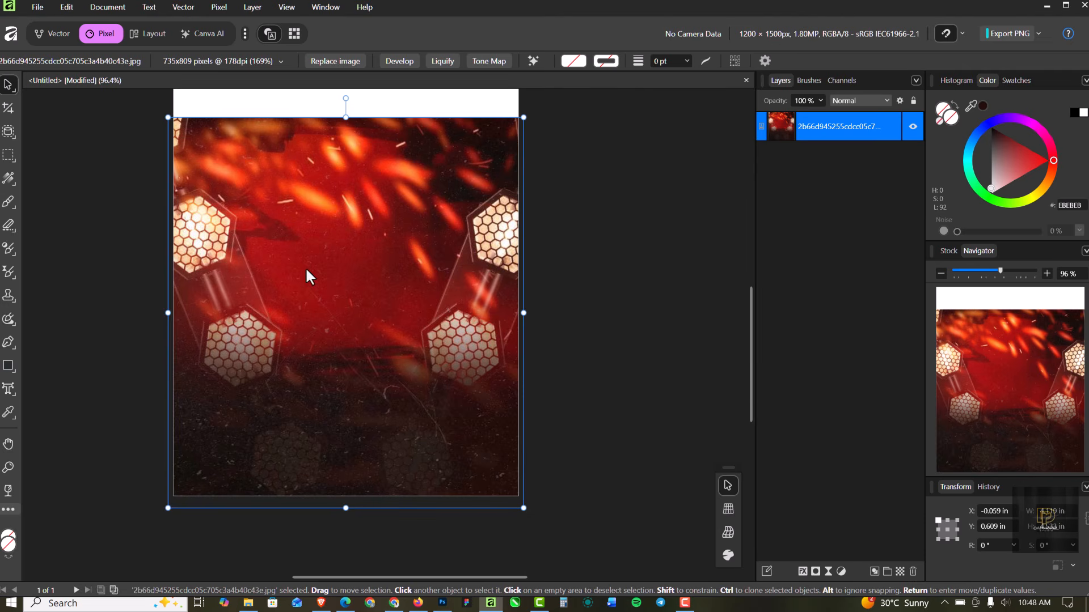
scroll(306, 267, "down", 2)
scroll(252, 151, "up", 2)
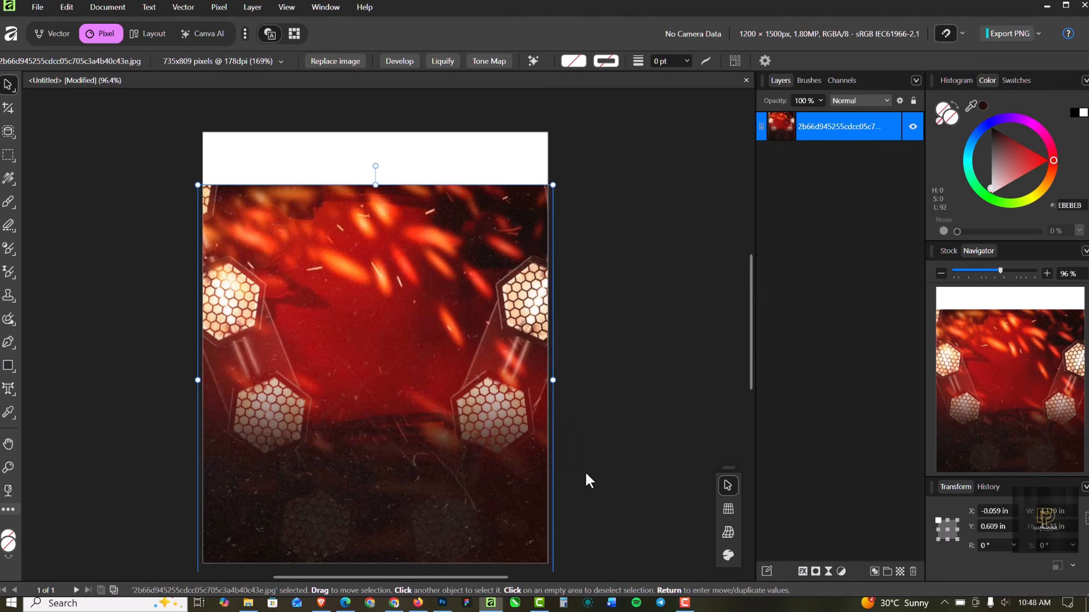
left_click(816, 568)
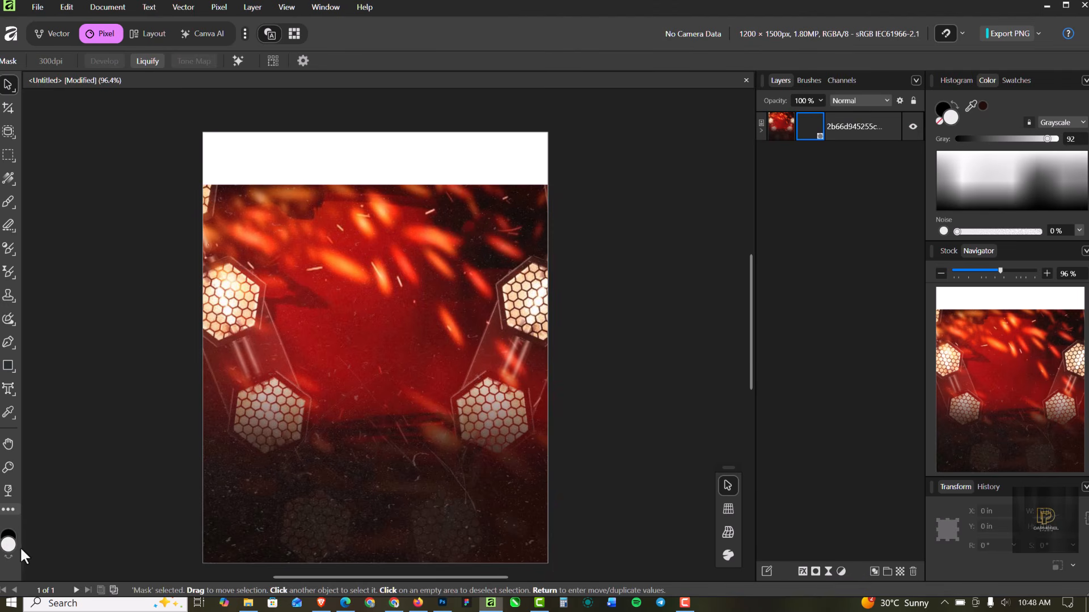
Step: Paint black on the mask with a soft 1058 px brush at 100% opacity to fade out the background image's upper edge
key("x")
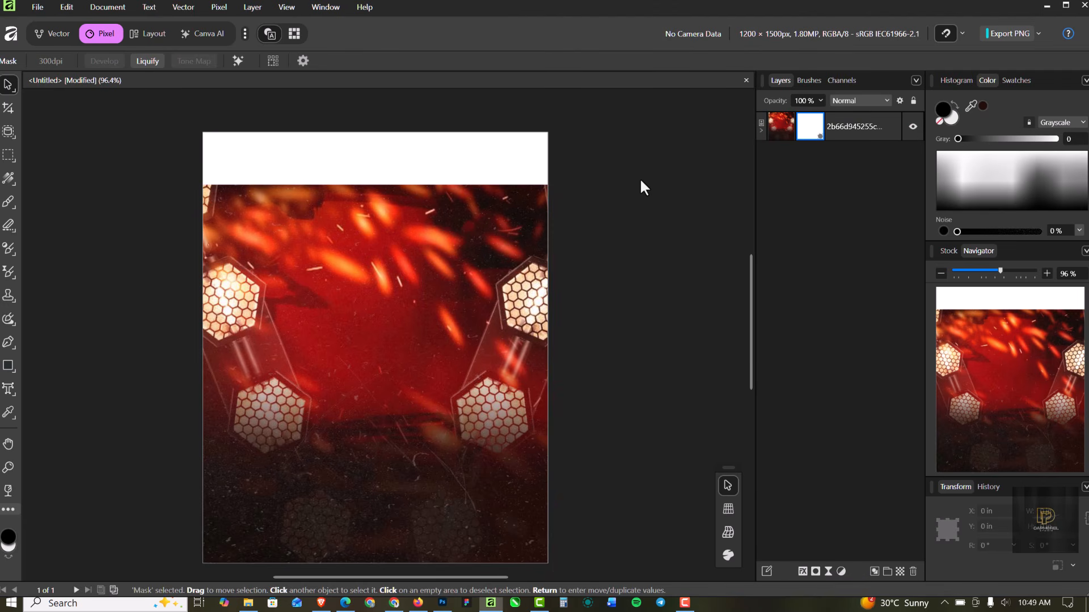
key("b")
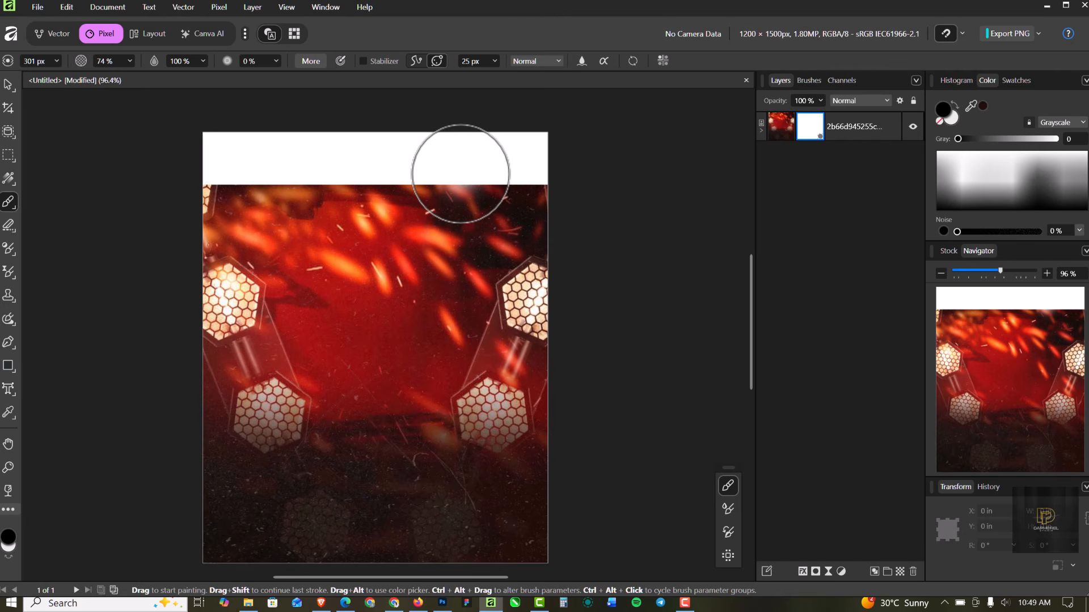
left_click_drag(460, 174, 460, 173)
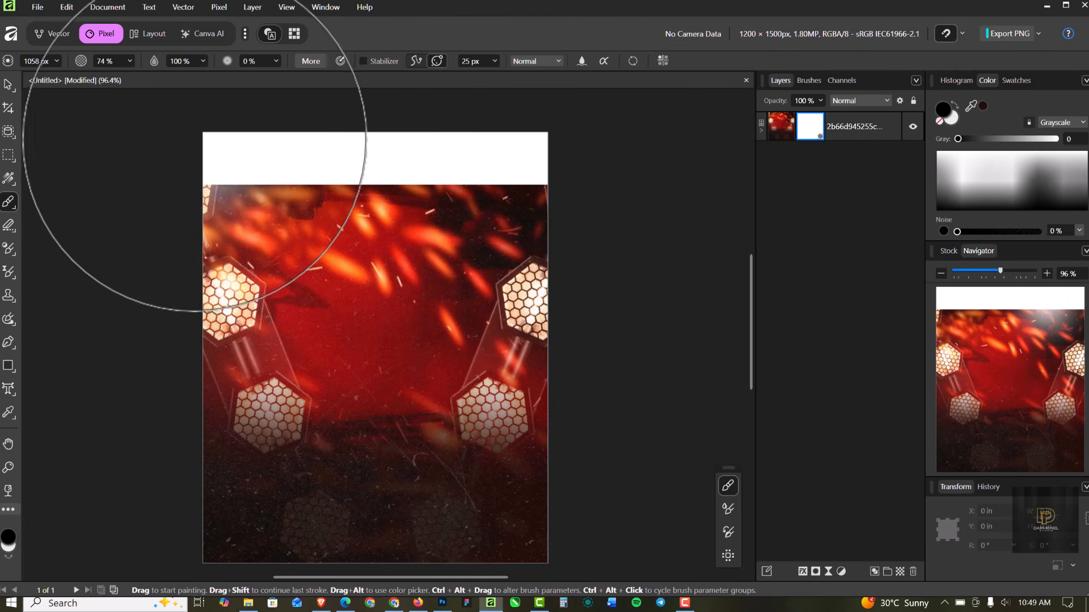
mouse_move(161, 136)
left_mouse_down()
mouse_move(645, 132)
mouse_move(33, 120)
mouse_move(469, 139)
mouse_move(753, 97)
mouse_move(571, 134)
mouse_move(291, 97)
mouse_move(59, 44)
left_mouse_up()
left_click_drag(130, 61, 302, 186)
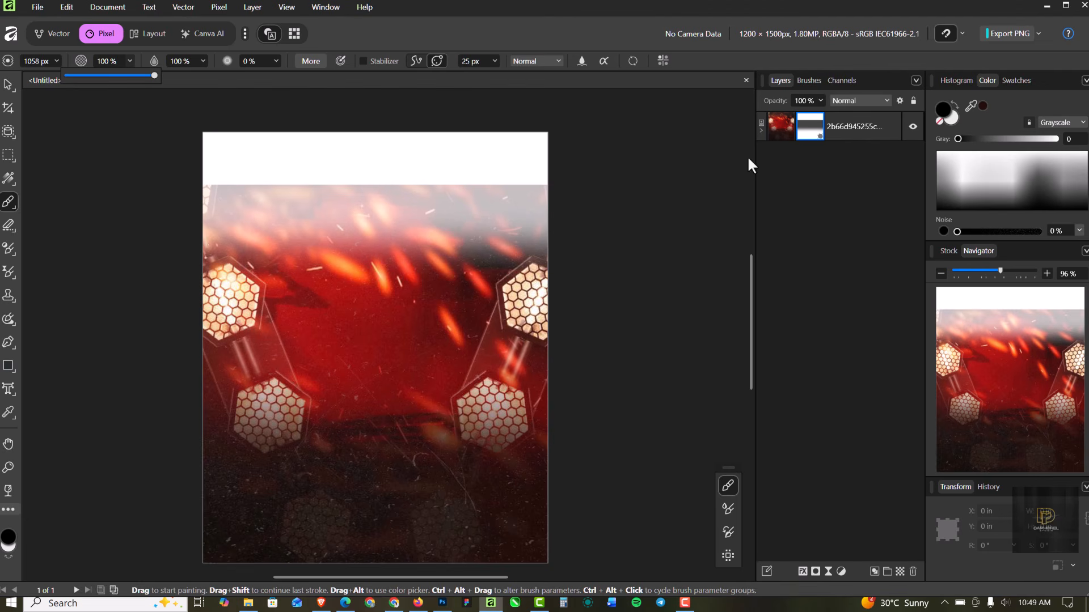
left_click(805, 128)
mouse_move(397, 141)
left_mouse_down()
mouse_move(437, 146)
mouse_move(230, 170)
mouse_move(576, 158)
mouse_move(440, 137)
left_mouse_up()
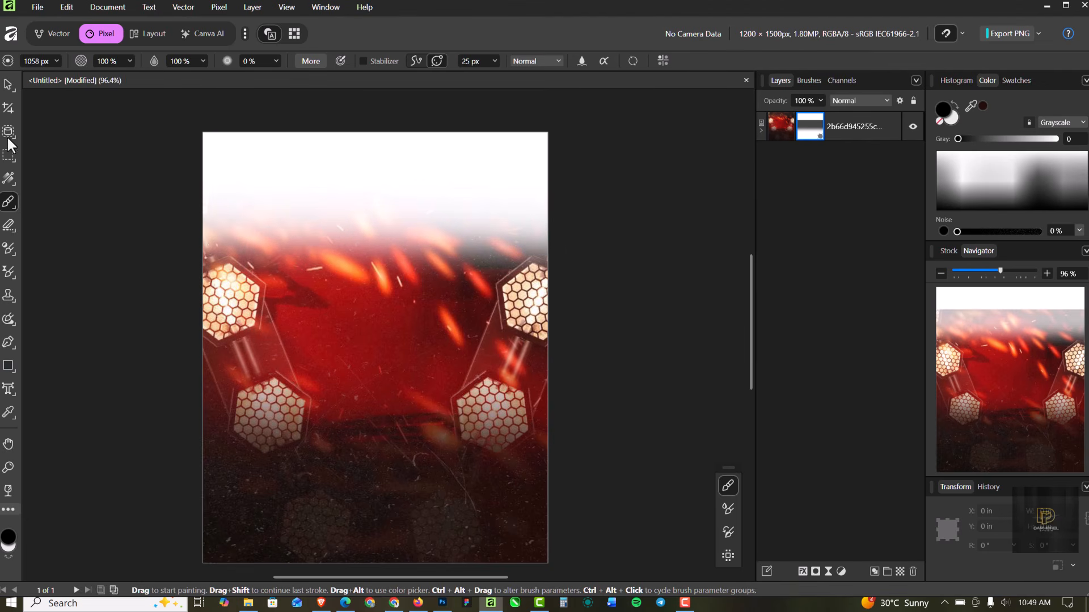
left_click(7, 87)
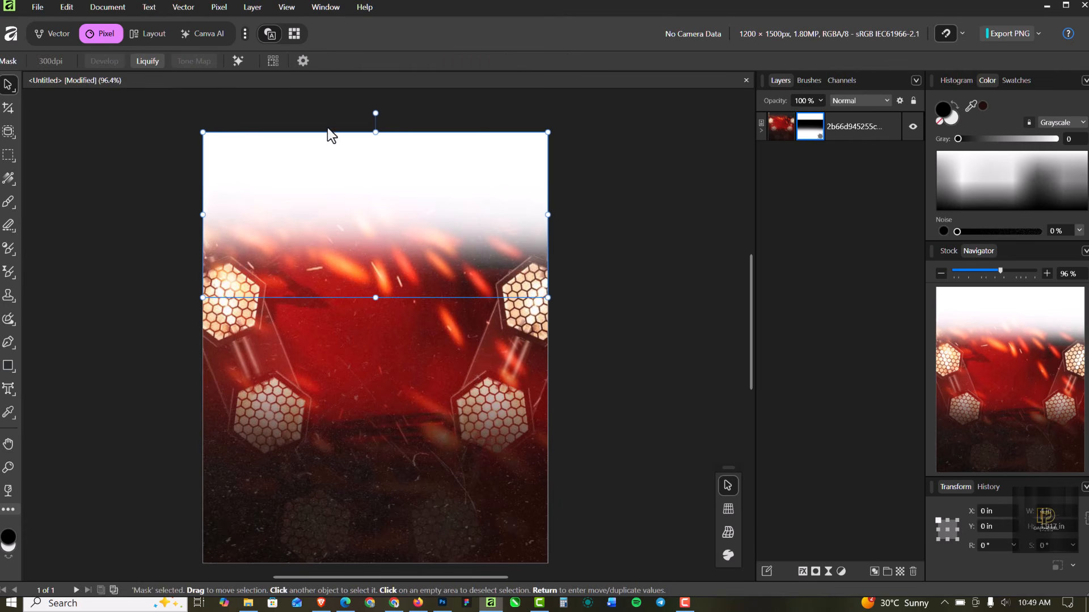
Step: Draw a rectangle slightly wider and taller than the page so it covers the whole canvas
left_click(900, 569)
left_click_drag(844, 126, 864, 228)
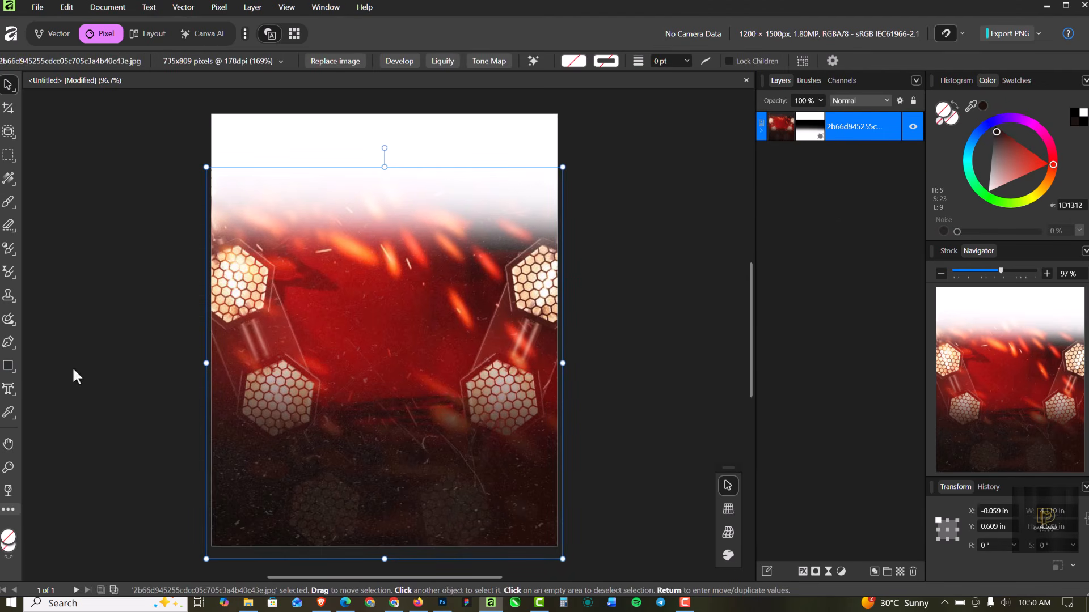
left_click(8, 365)
left_click_drag(206, 100, 562, 449)
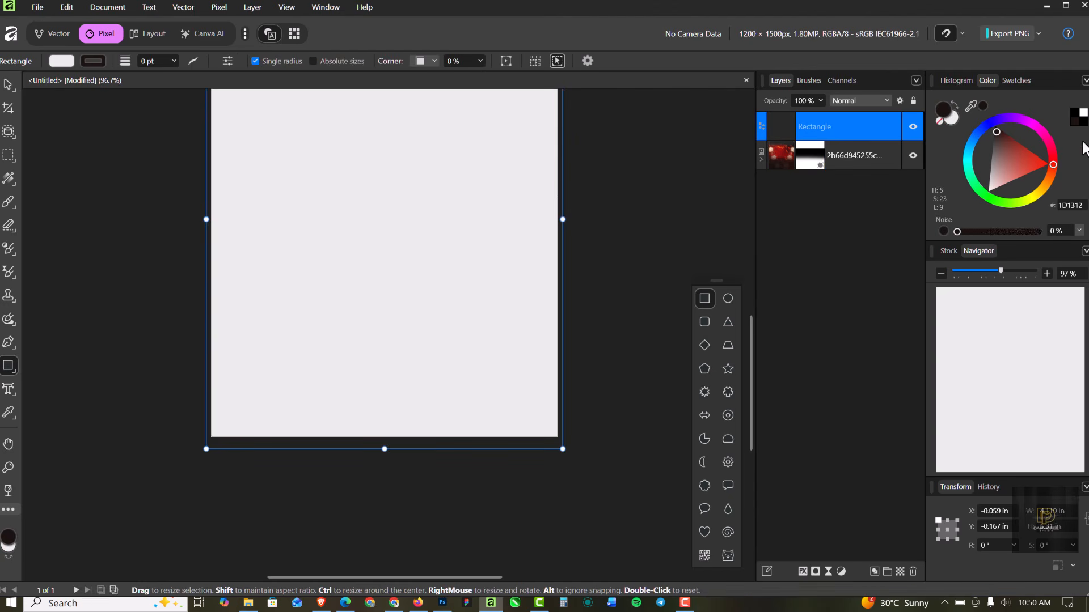
Step: Set the rectangle's stroke and fill to black and place its layer beneath the background image
left_click(1079, 118)
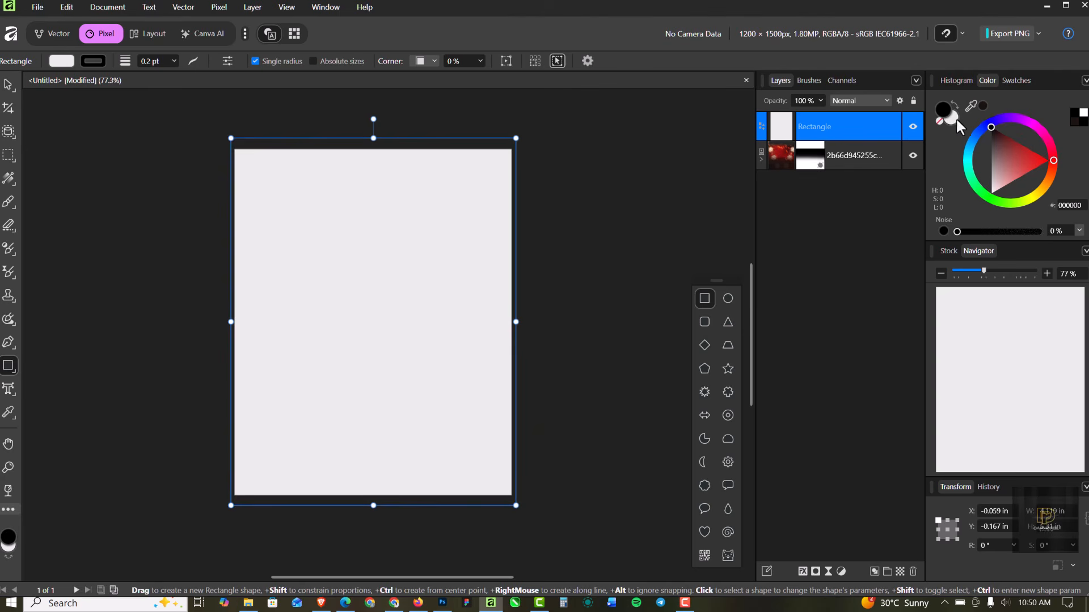
left_click(1077, 115)
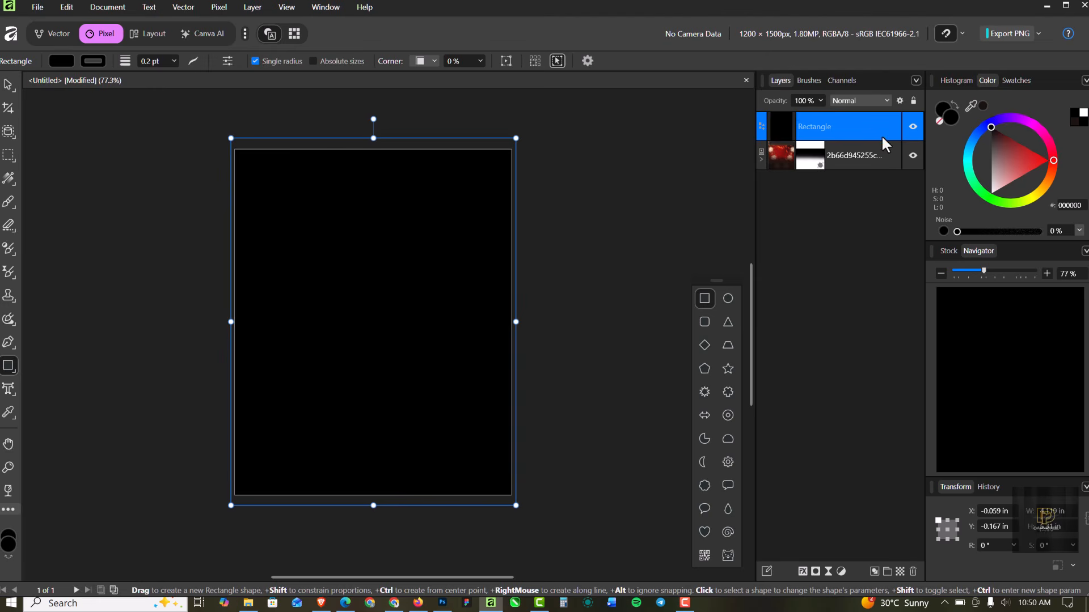
left_click_drag(882, 138, 882, 201)
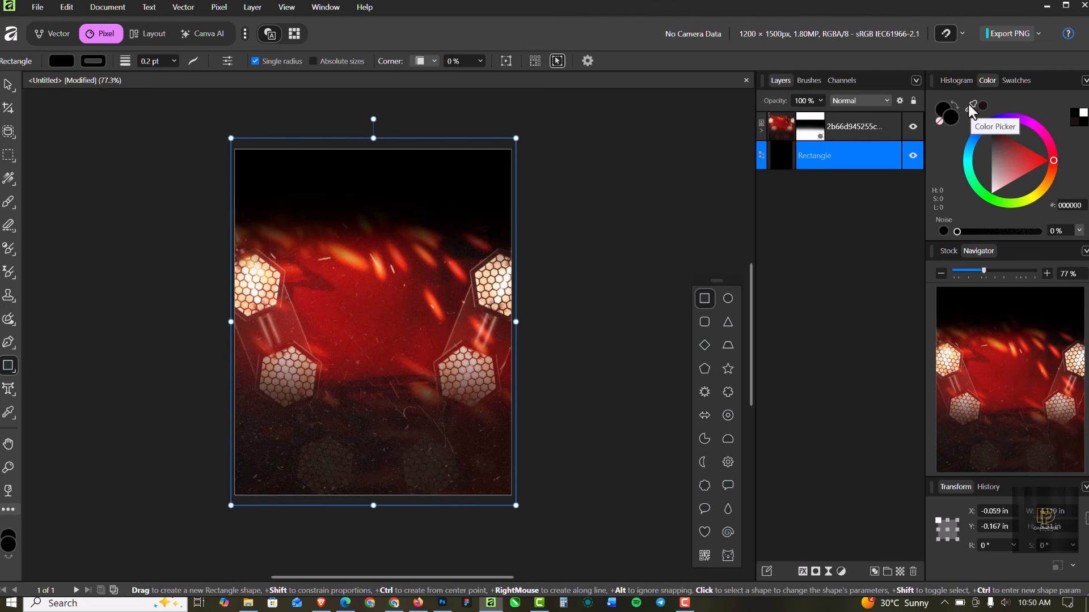
Step: Recolour the rectangle's fill with the dark brown 130E0B sampled from the lower part of the background image
left_click_drag(968, 104, 280, 484)
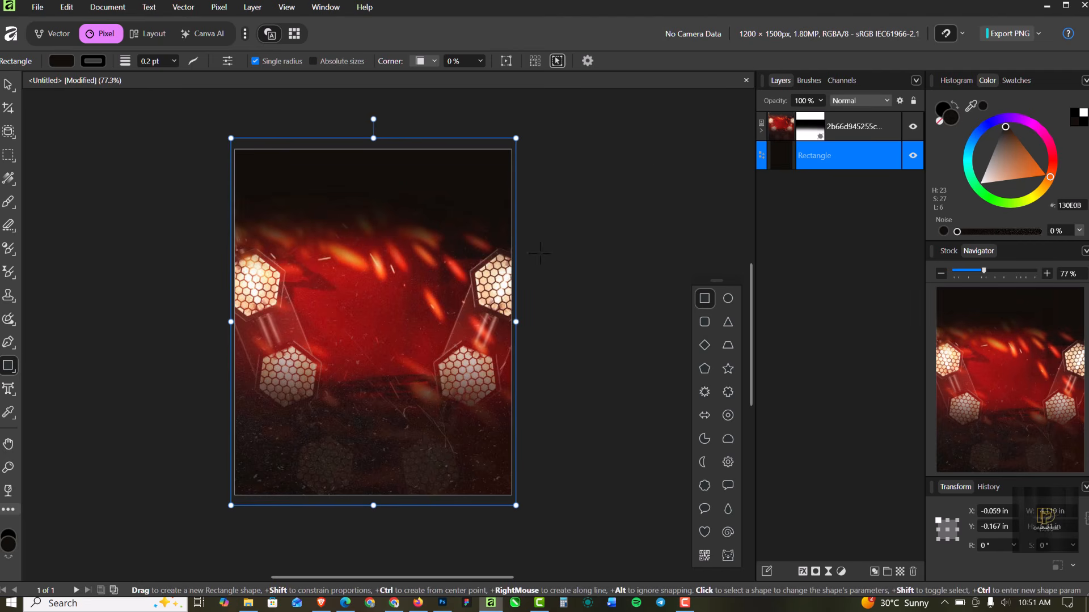
key("v")
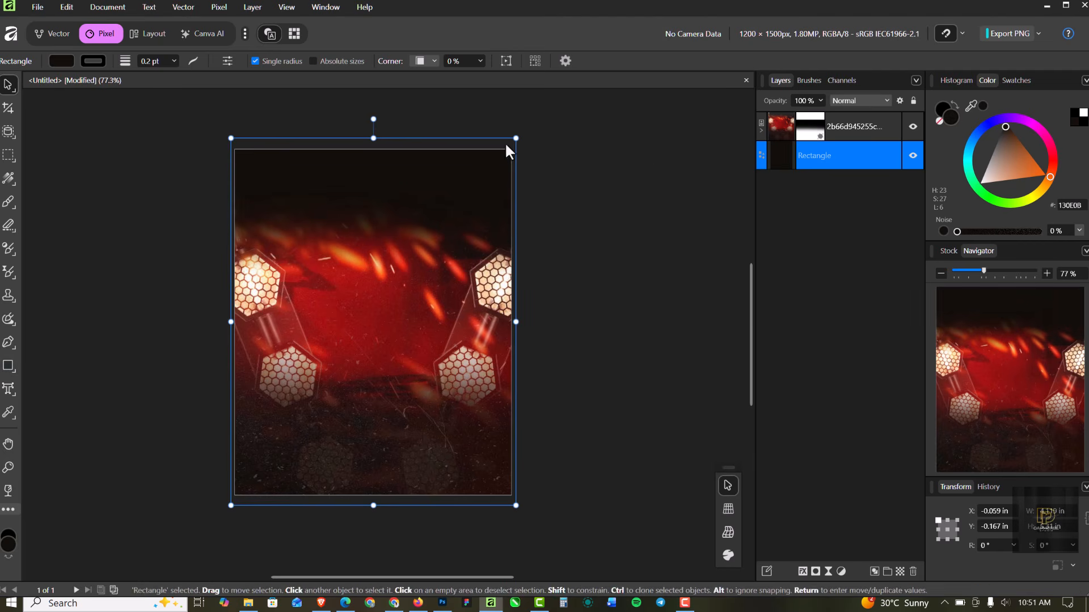
left_click(535, 139)
key("ctrl+0")
Step: Stretch the background image's upper edge towards the page top and nudge the image slightly down, to about Y 0.408 in
left_click(390, 255)
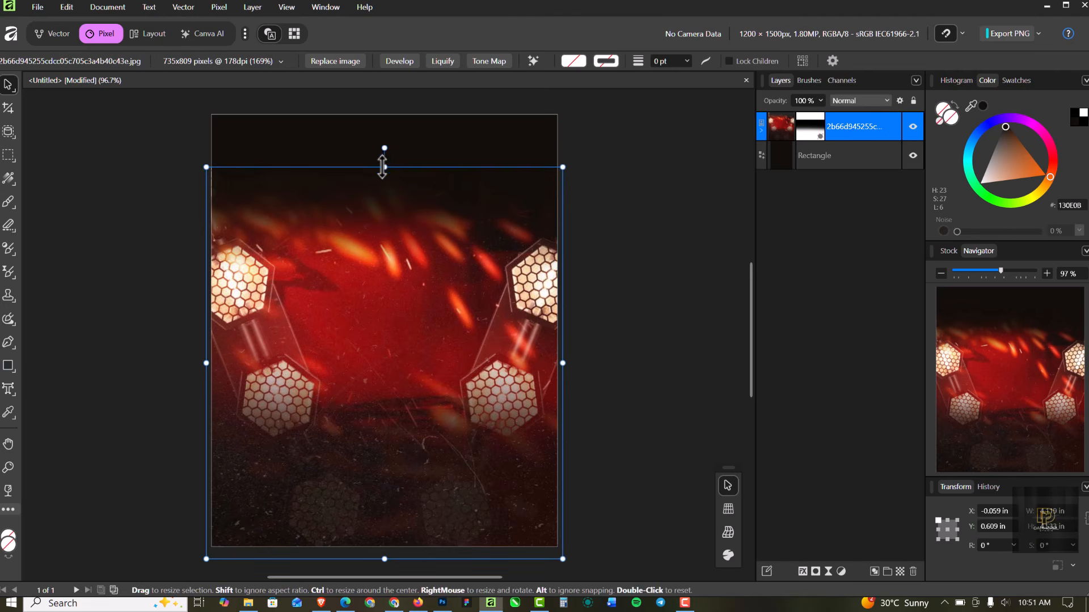
left_click_drag(384, 167, 385, 138)
left_click_drag(393, 309, 397, 320)
left_click(647, 309)
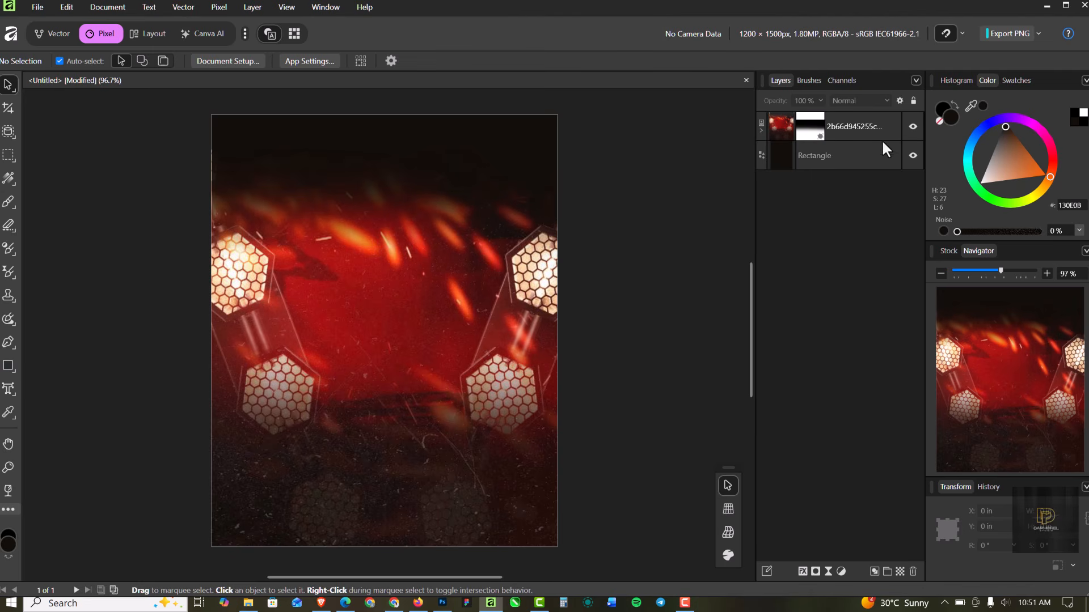
Step: Add the artistic text "AFTER" on the upper part of the page, above the background image
left_click(875, 126)
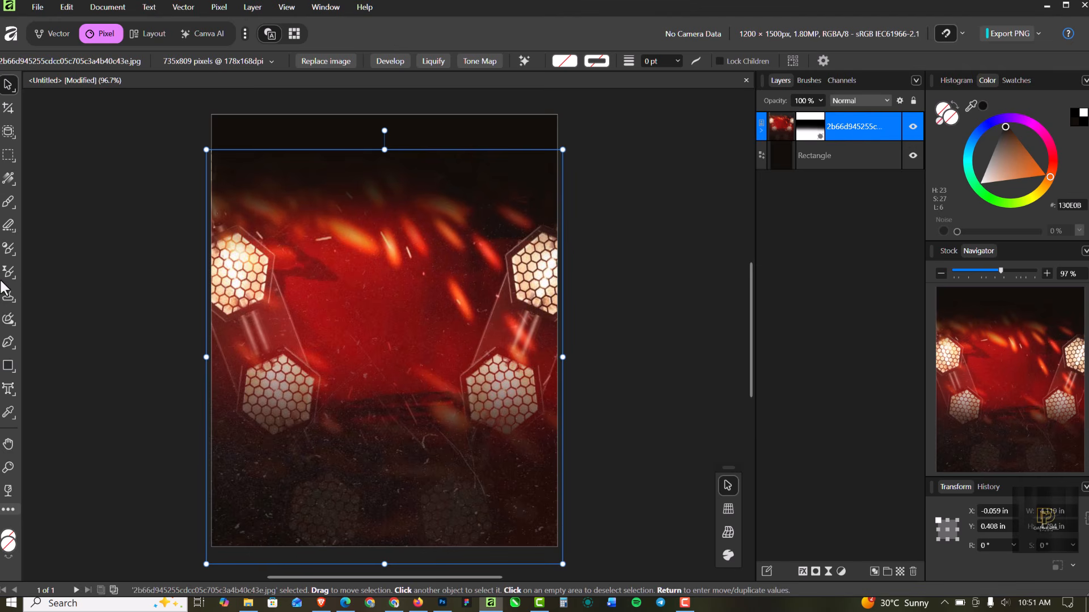
left_click(8, 391)
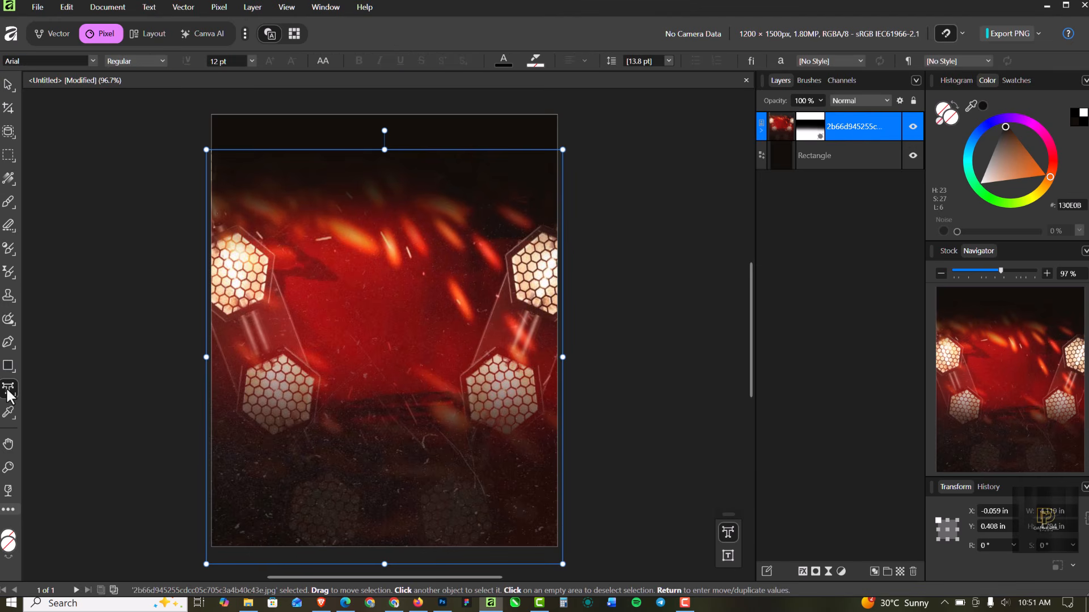
left_click(8, 391)
left_click(41, 386)
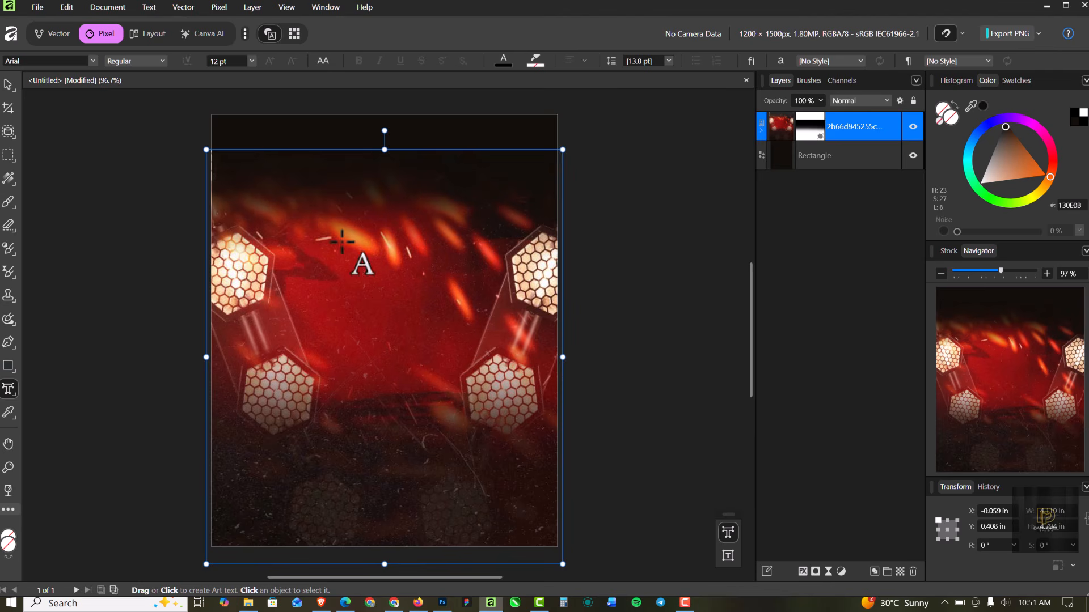
left_click(343, 234)
type("A")
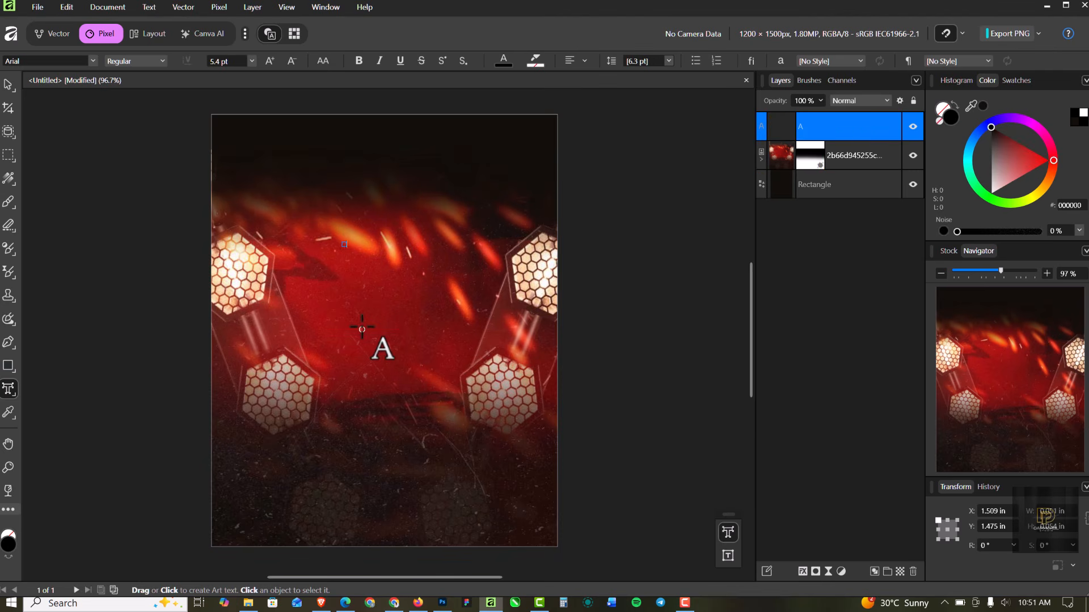
type("FTER")
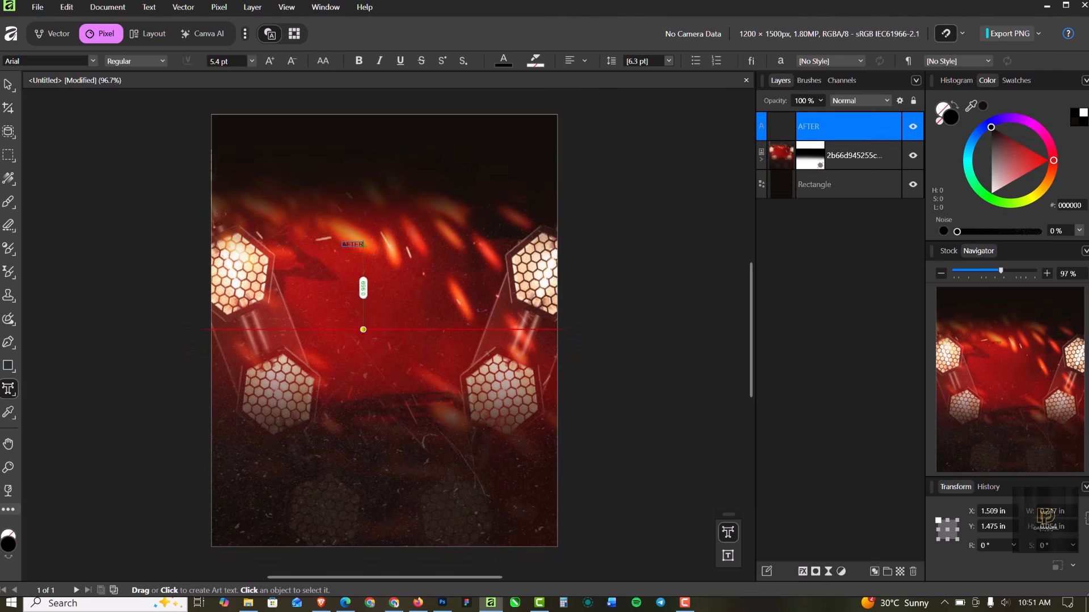
Step: Enlarge the AFTER text to about 39.7 pt and move it near the middle of the page's upper half
left_click(8, 85)
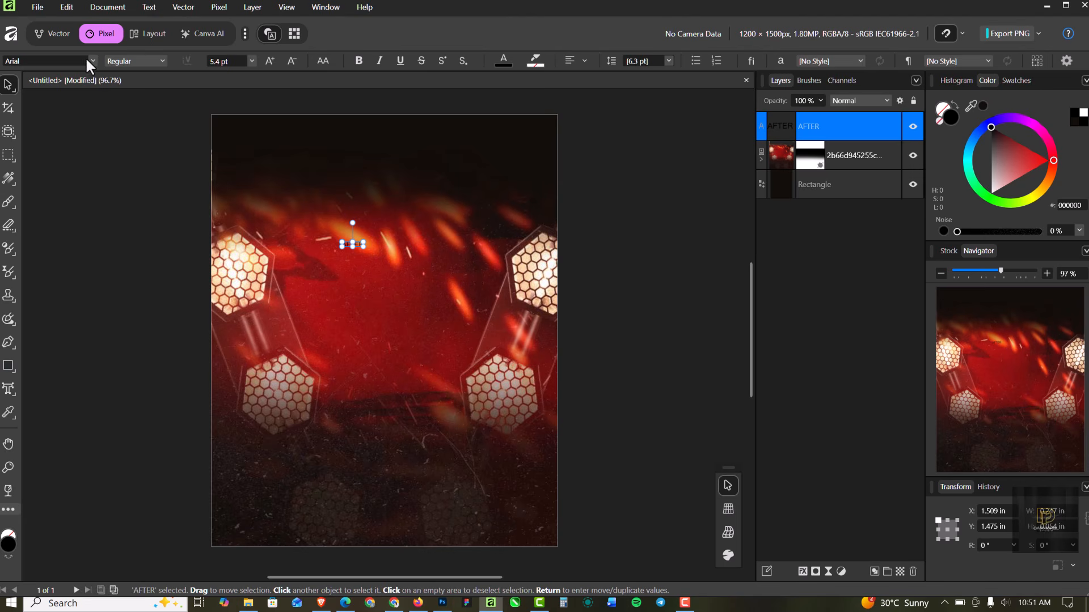
left_click_drag(364, 245, 484, 325)
left_click_drag(452, 267, 425, 268)
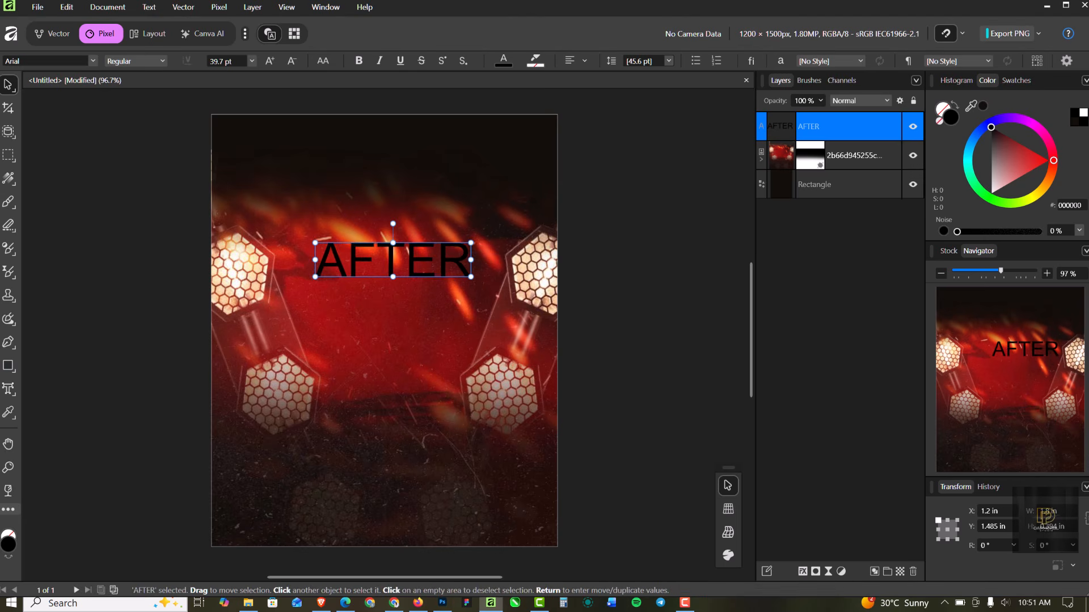
Step: Recolour the AFTER text white FFFFFF and set its font to WATFORD
left_click(1083, 119)
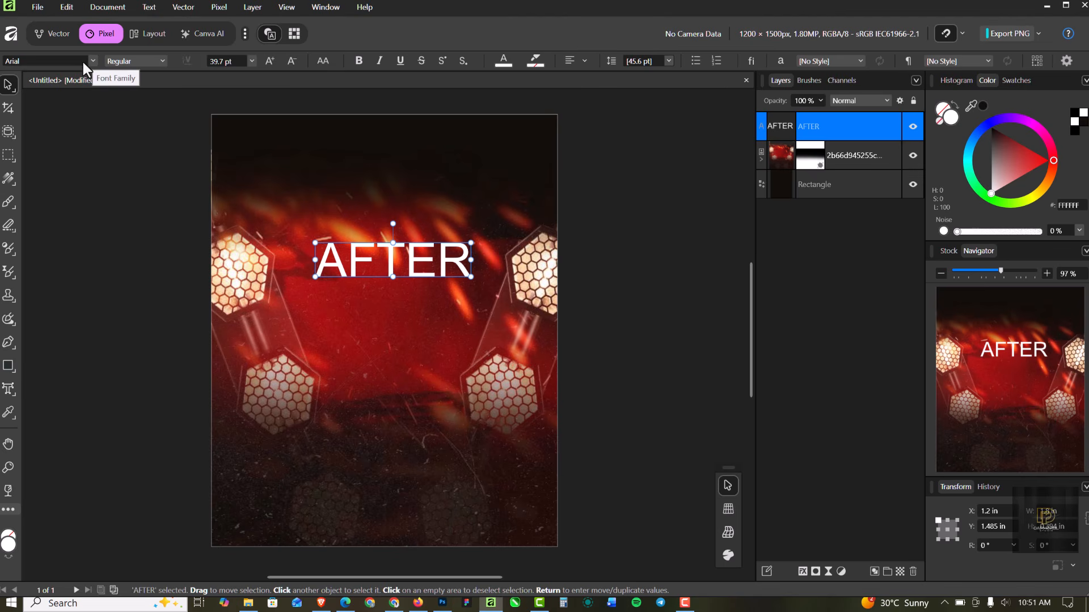
left_click(93, 61)
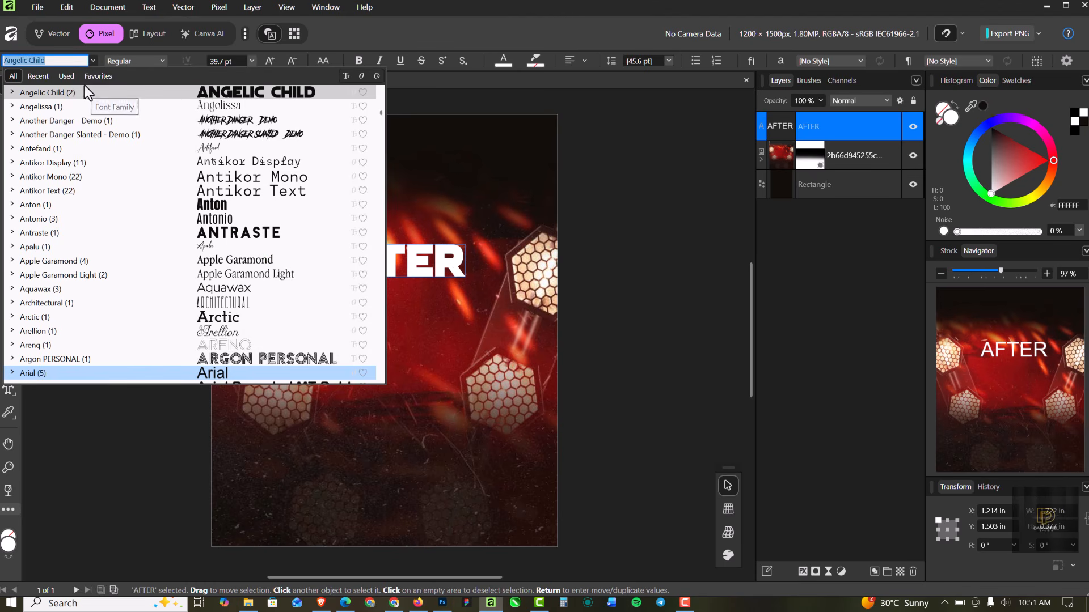
left_click(90, 73)
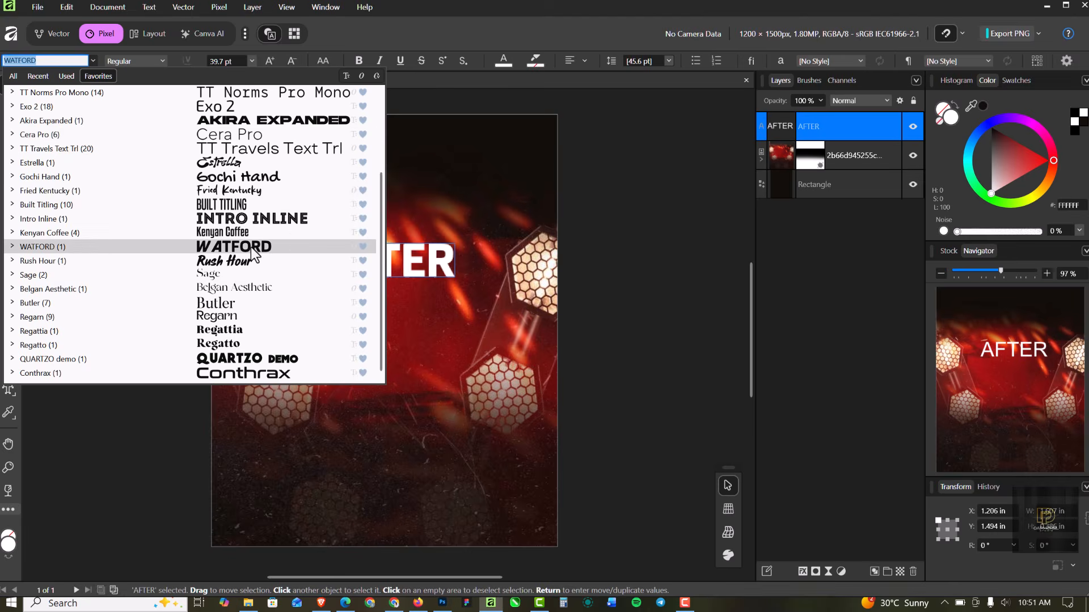
left_click(238, 219)
scroll(415, 270, "up", 3)
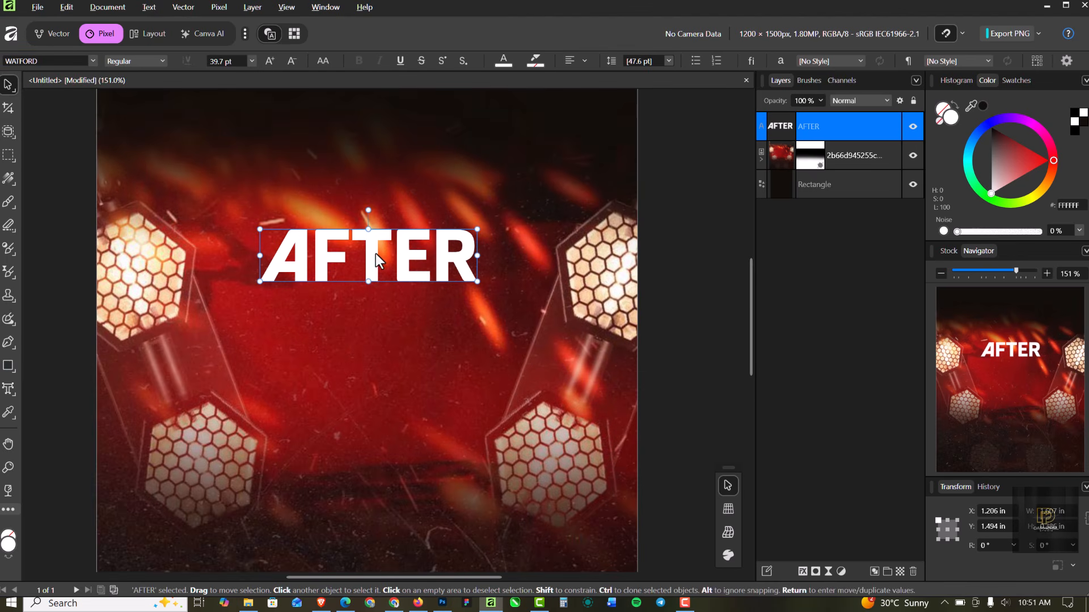
Step: Duplicate the AFTER text directly beneath the original and change the copy's wording to WORK
left_click_drag(373, 251, 374, 311)
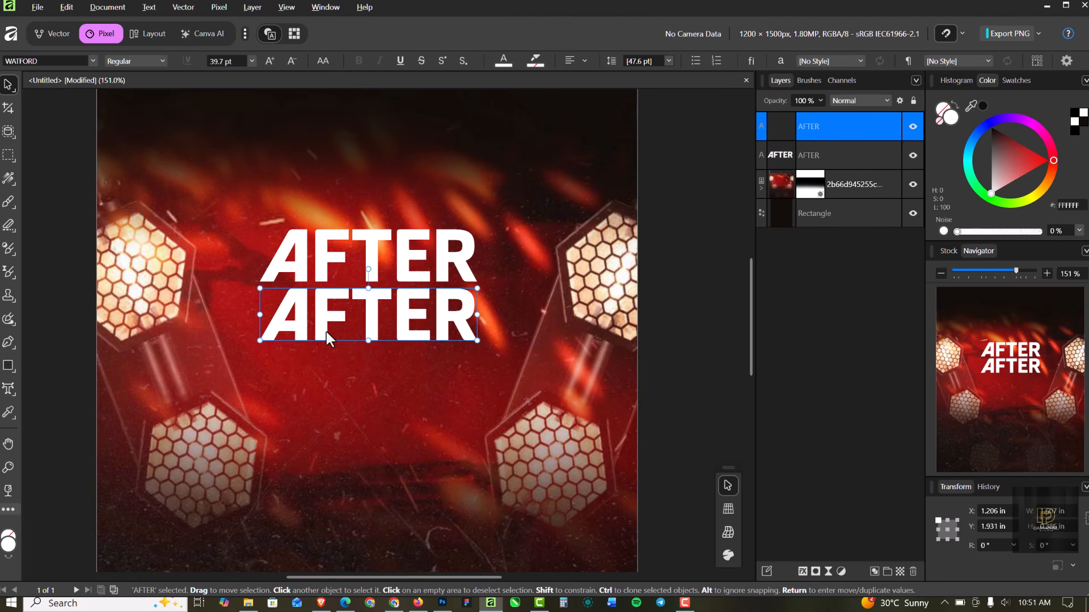
double_click(371, 313)
double_click(372, 313)
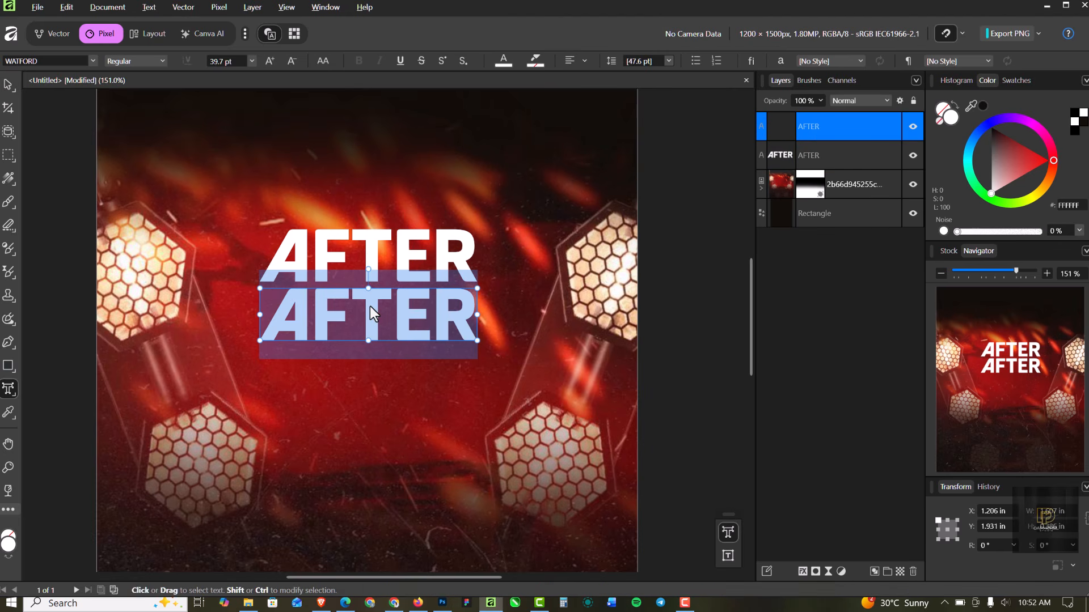
type("WORK")
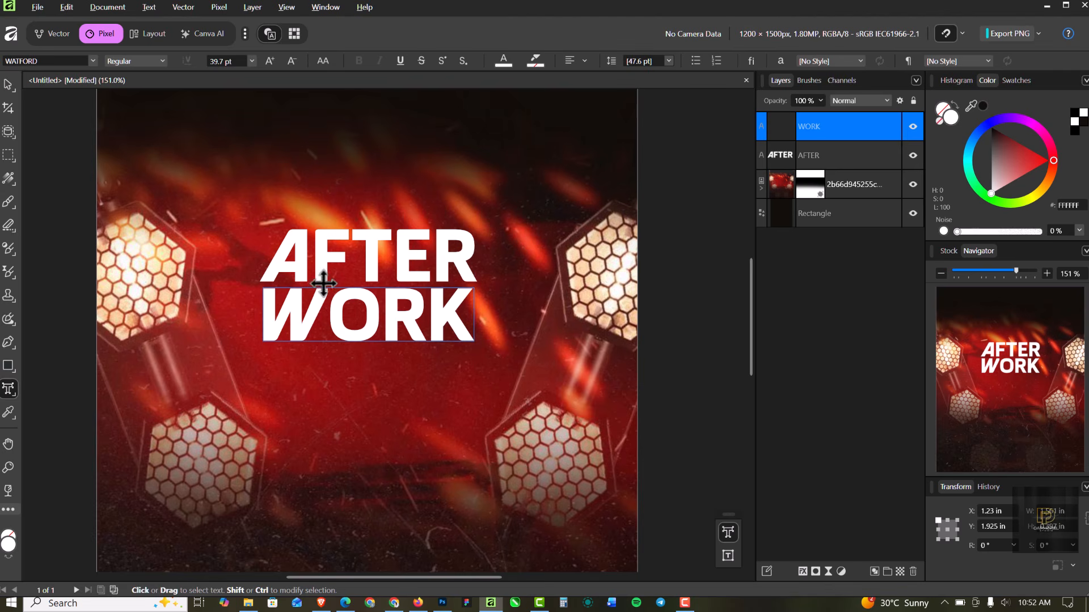
left_click(7, 87)
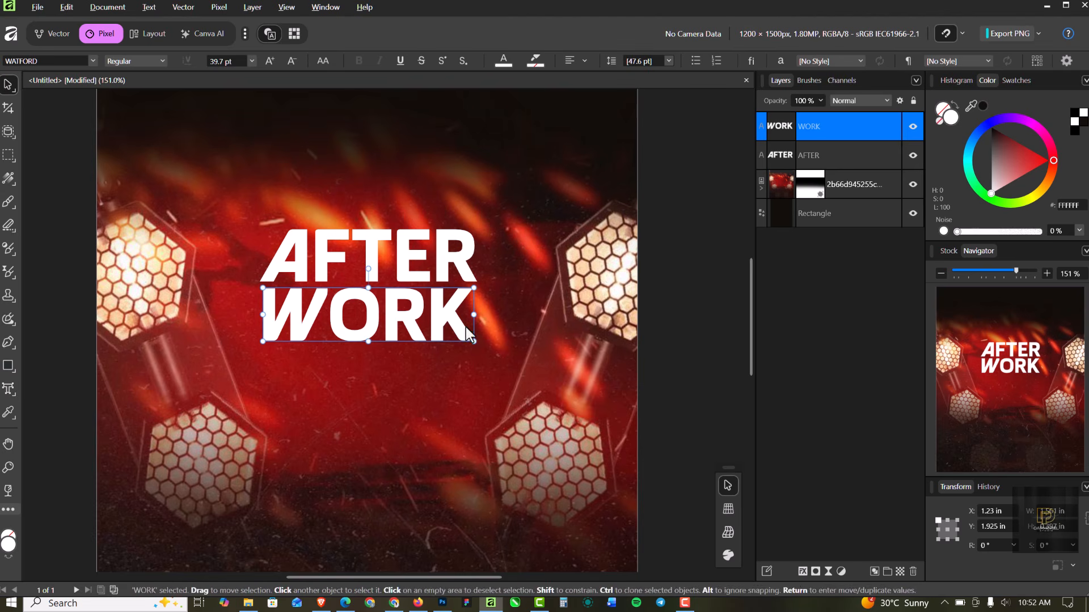
Step: Enlarge the WORK text evenly about its centre to about 44.5 pt so it is wider than AFTER
left_click_drag(478, 344, 487, 348)
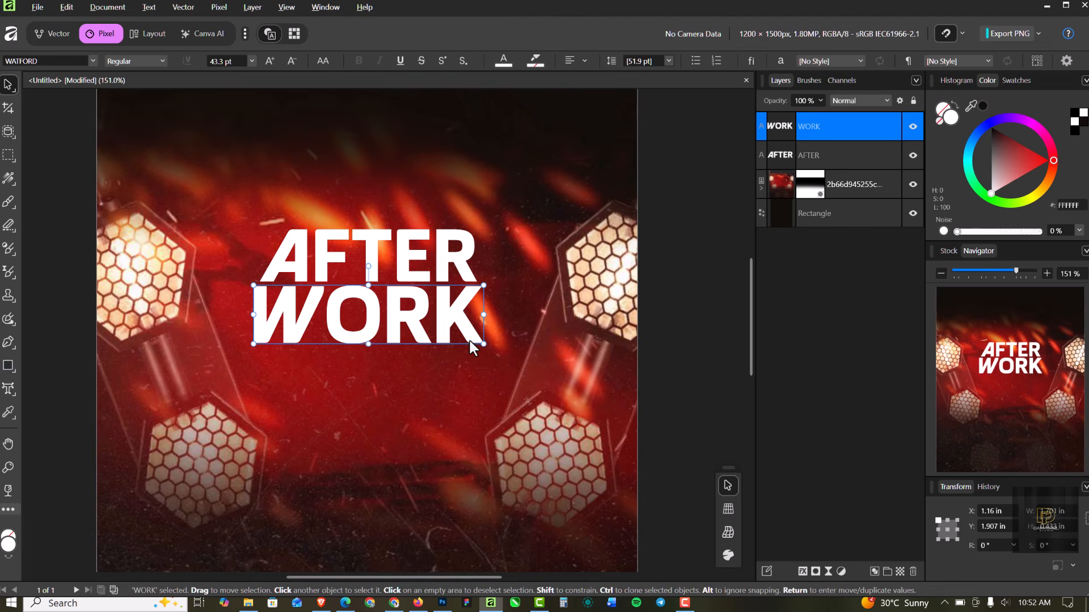
left_click_drag(483, 343, 487, 344)
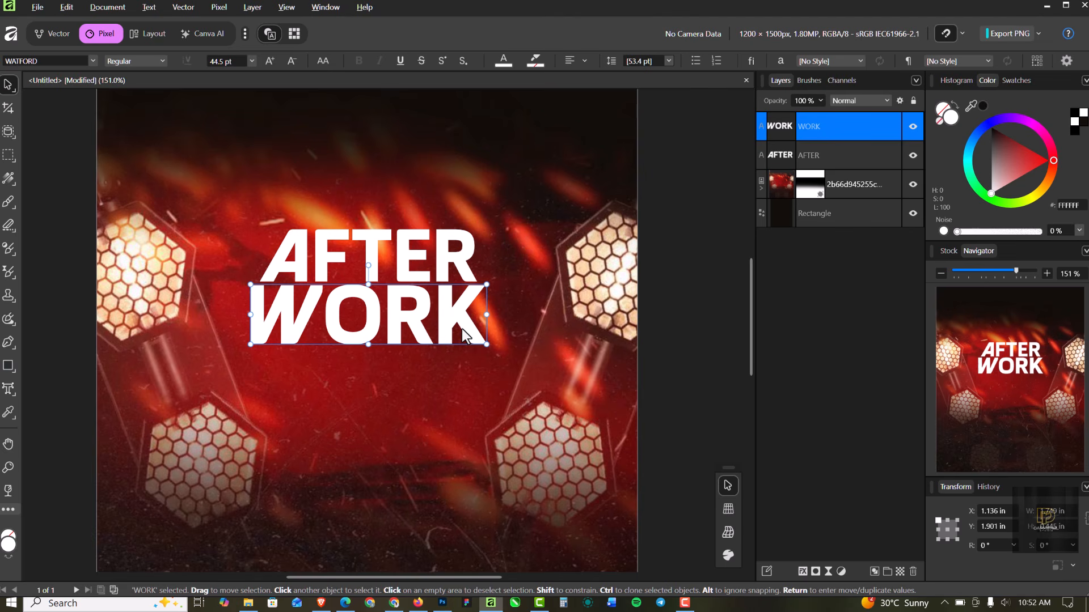
left_click(497, 191)
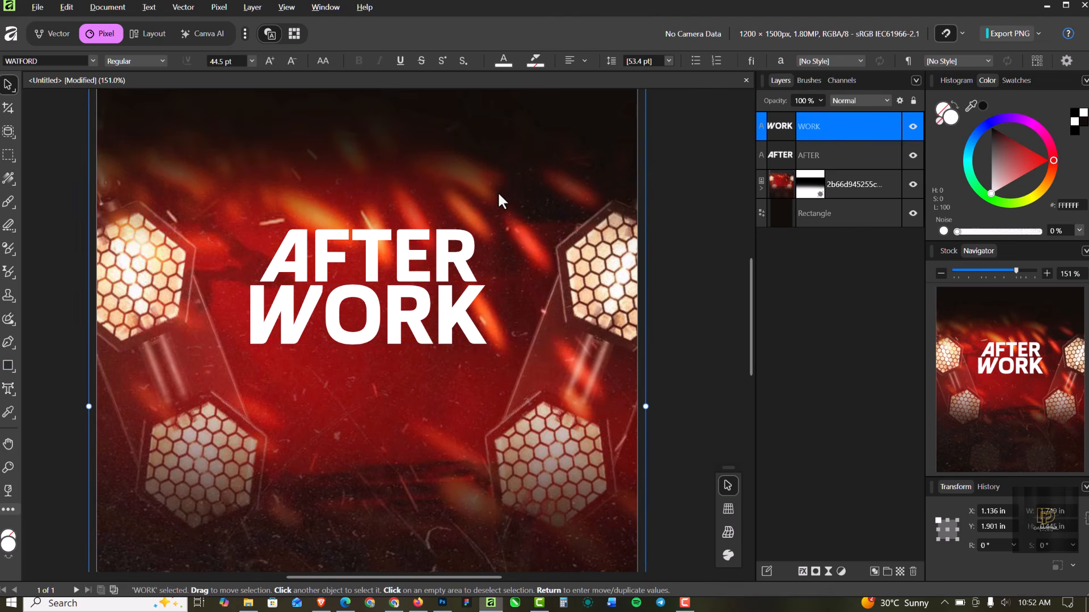
Step: Scale the AFTER and WORK texts up together, bringing WORK to about 51.5 pt, and place the pair at about X 1.024 in, Y 1.196 in
scroll(301, 301, "down", 2)
scroll(301, 300, "down", 1)
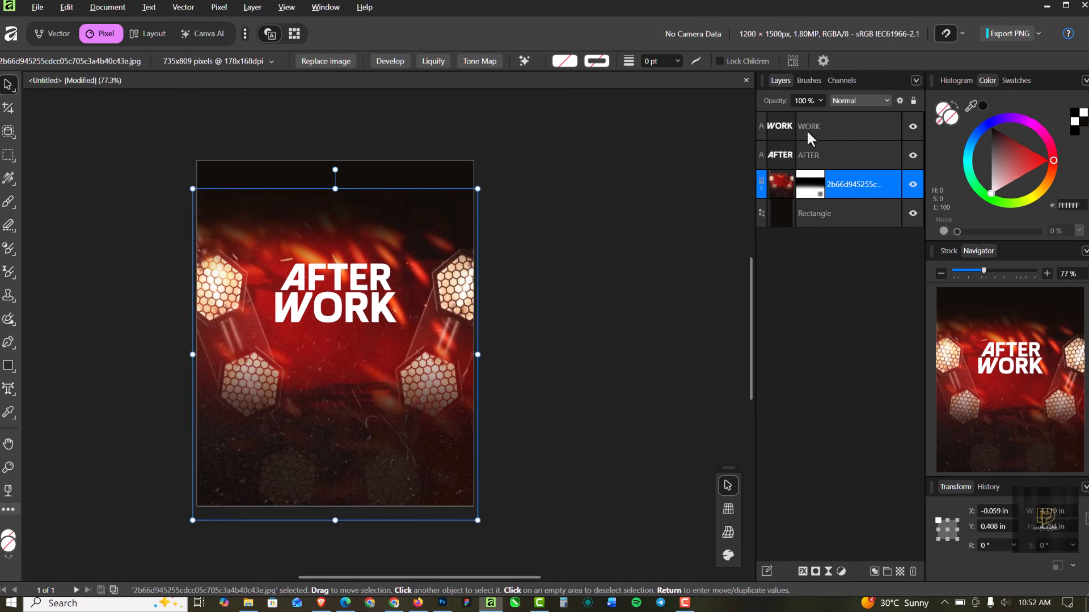
left_click(842, 154)
left_click(840, 125, "shift")
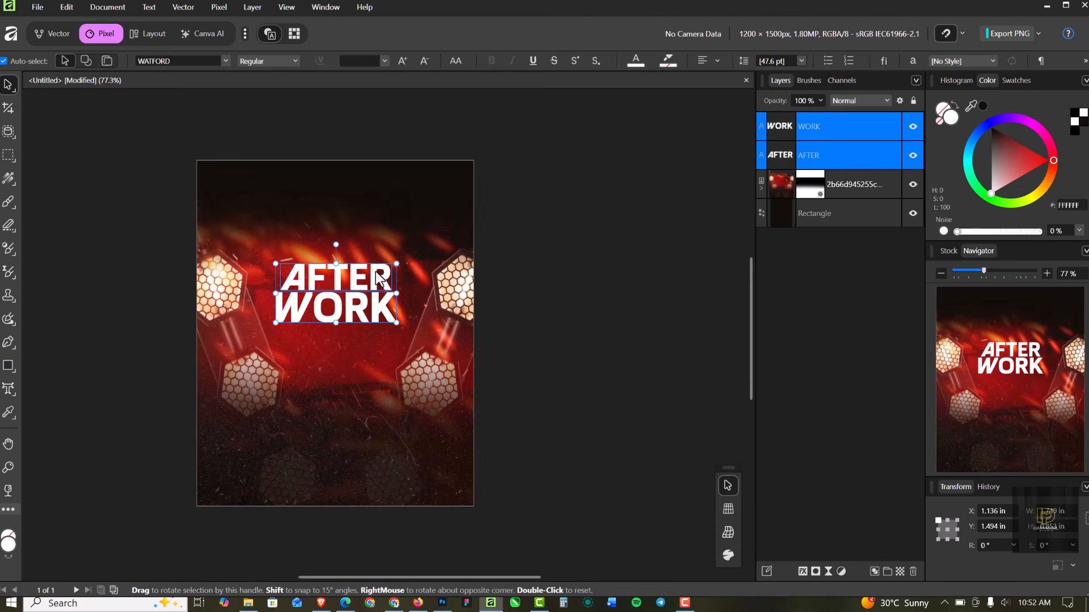
left_click_drag(396, 322, 373, 324)
scroll(315, 263, "up", 4)
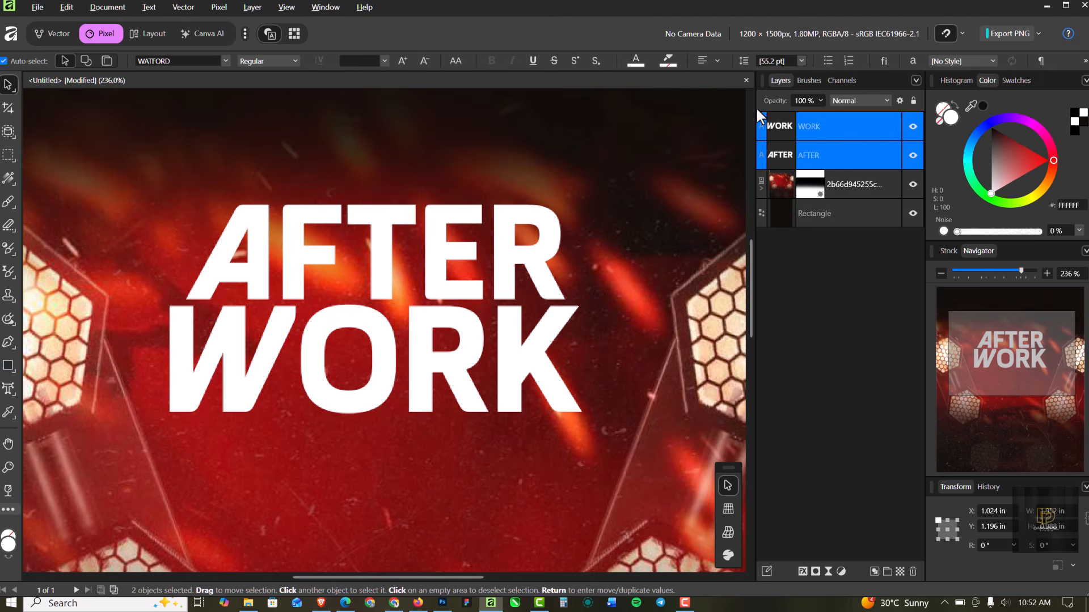
Step: Add a new empty pixel layer directly above the WORK text layer
left_click(848, 180)
left_click(847, 136, "shift")
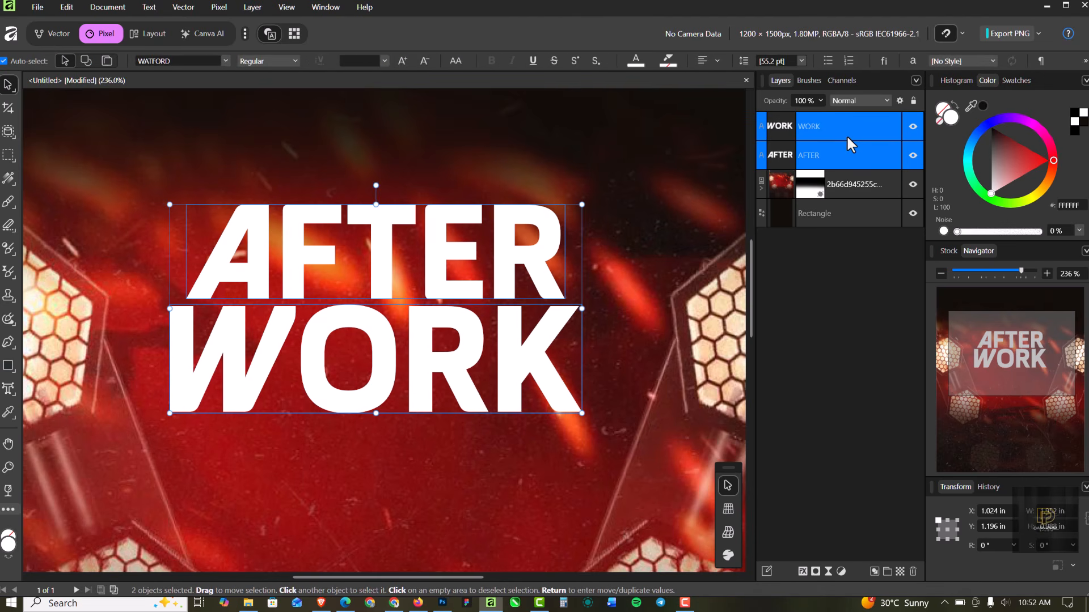
left_click(847, 143)
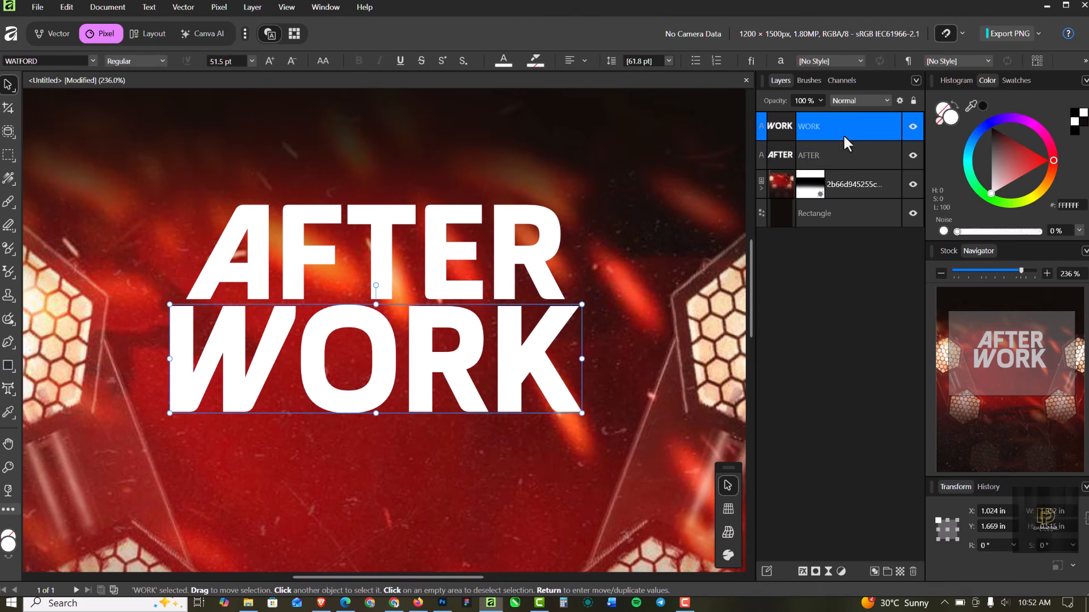
scroll(654, 236, "down", 1)
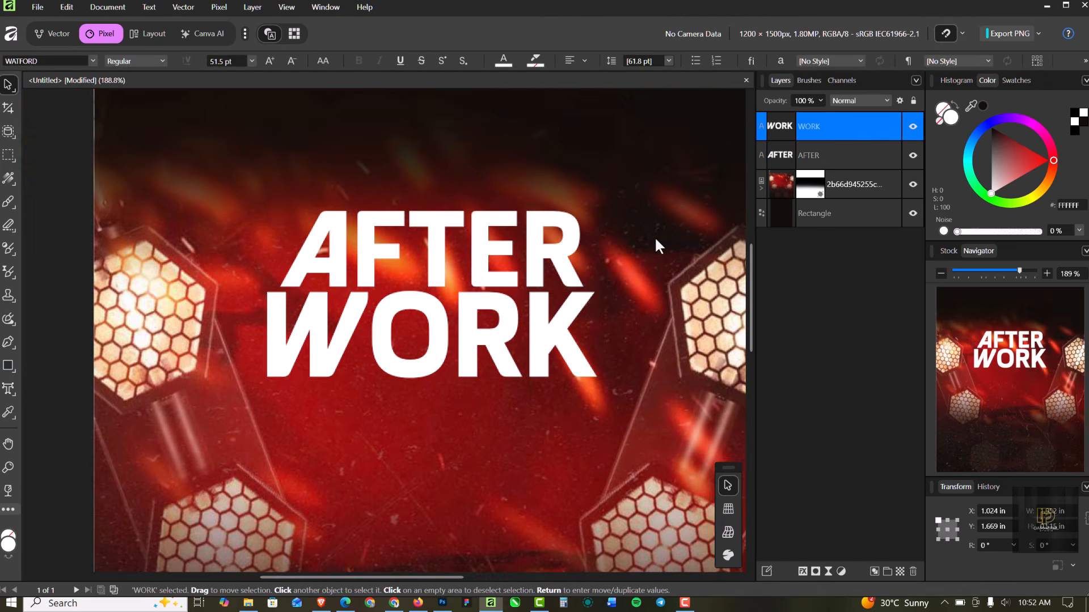
left_click(900, 570)
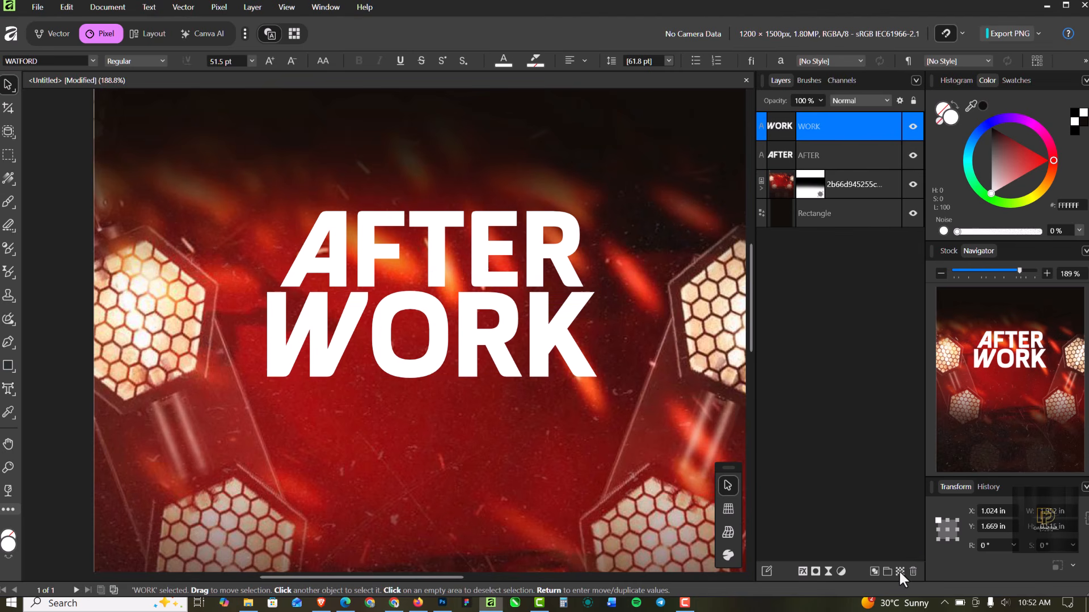
left_click(9, 542)
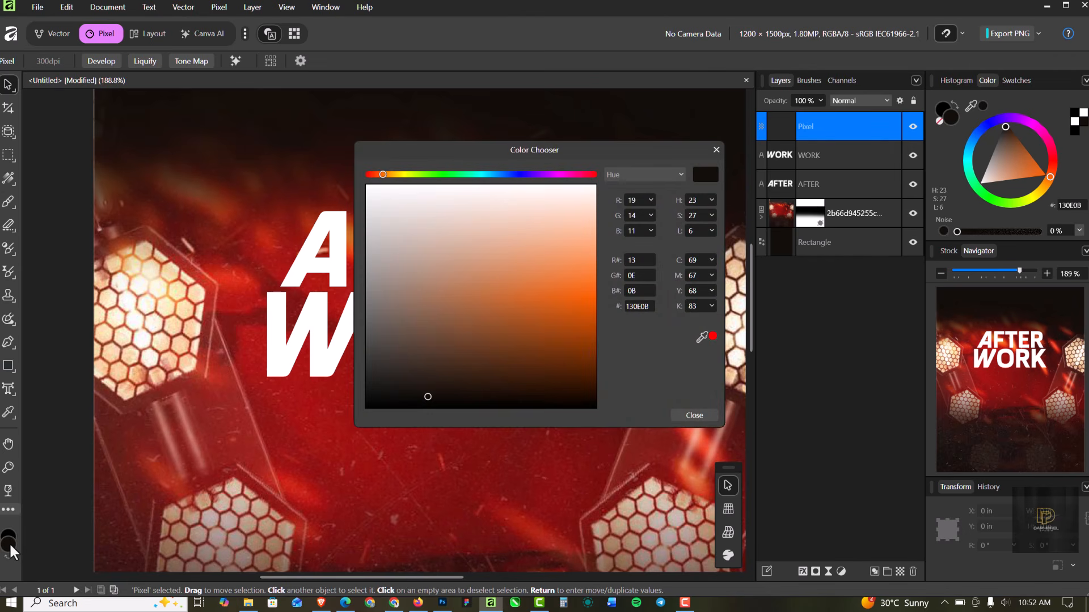
left_click(328, 404)
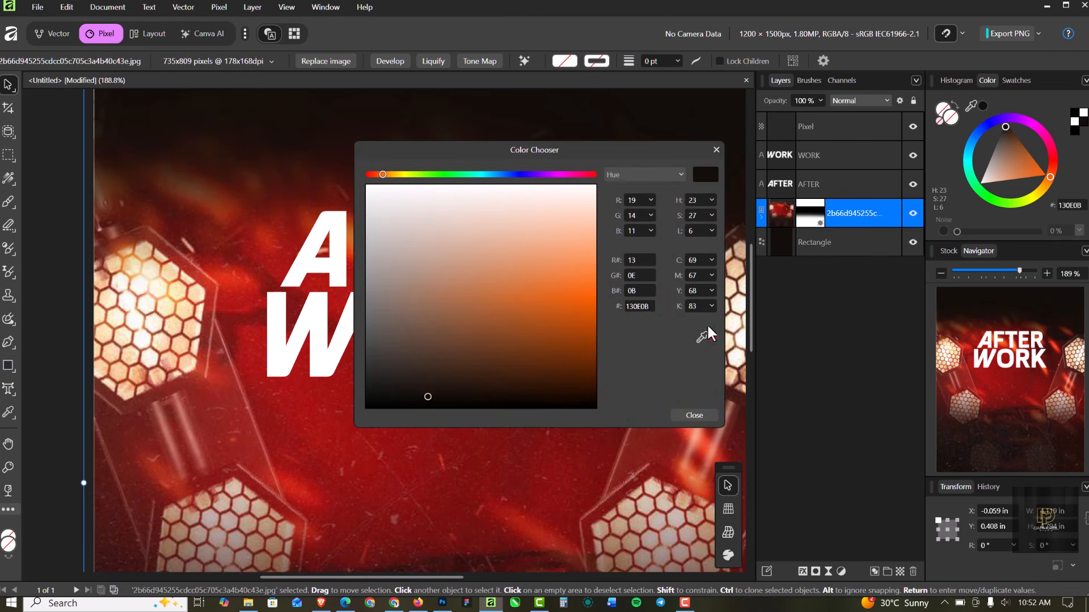
left_click_drag(702, 336, 307, 440)
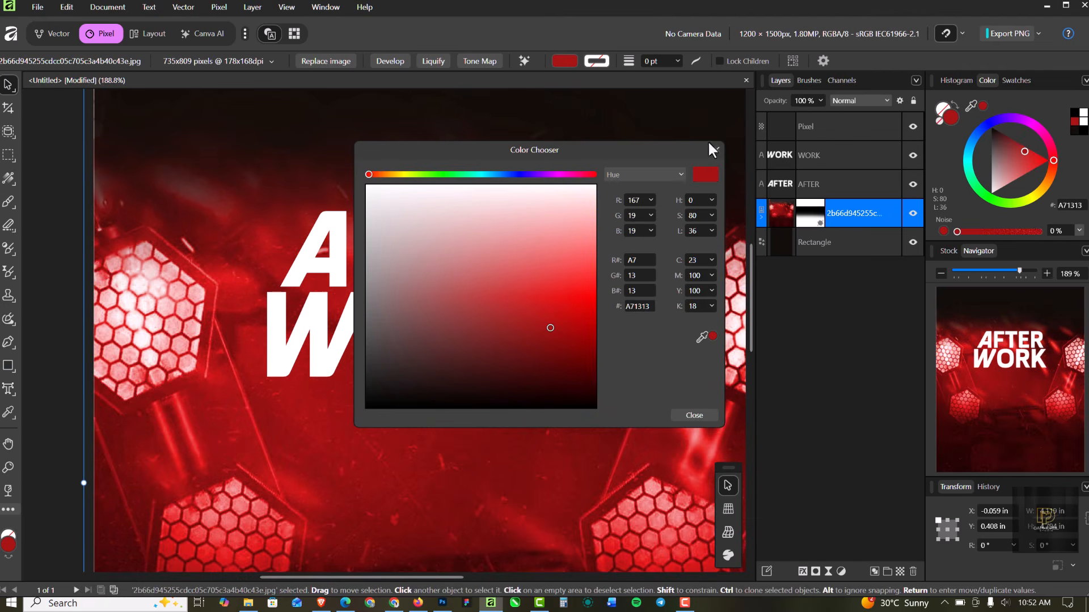
left_click(715, 150)
scroll(335, 363, "down", 5)
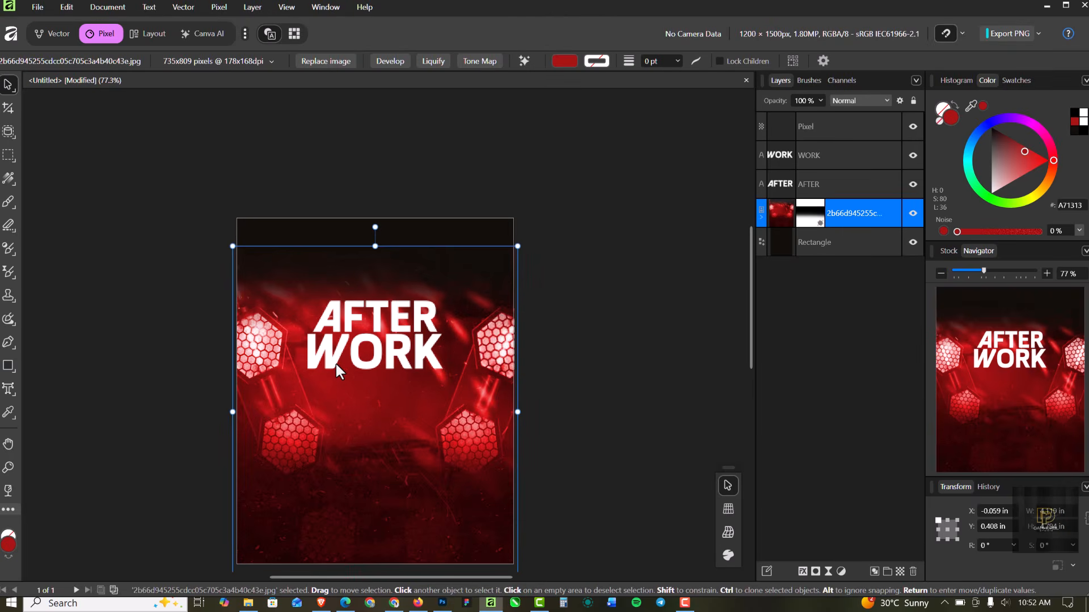
key("ctrl+z")
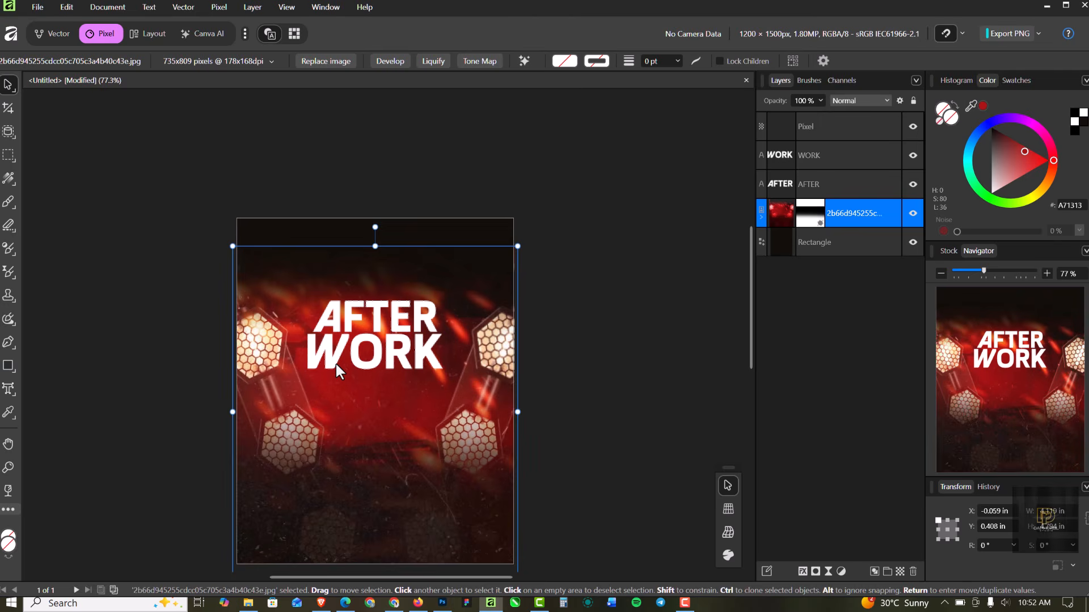
Step: Prepare the Paint Brush on the empty pixel layer with the bright red colour FF0400
scroll(335, 363, "up", 1)
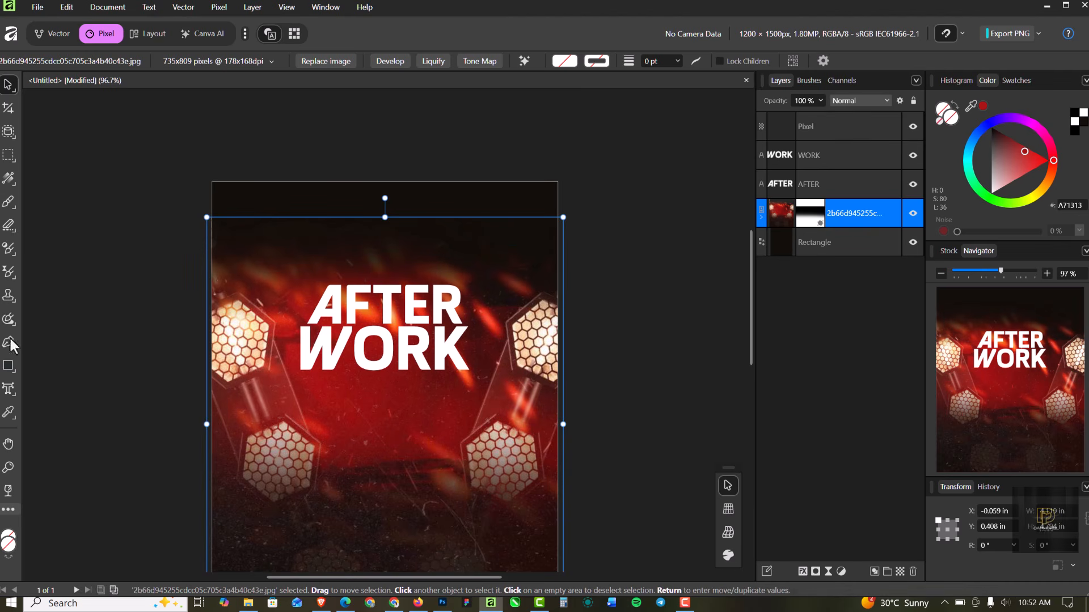
left_click(403, 121)
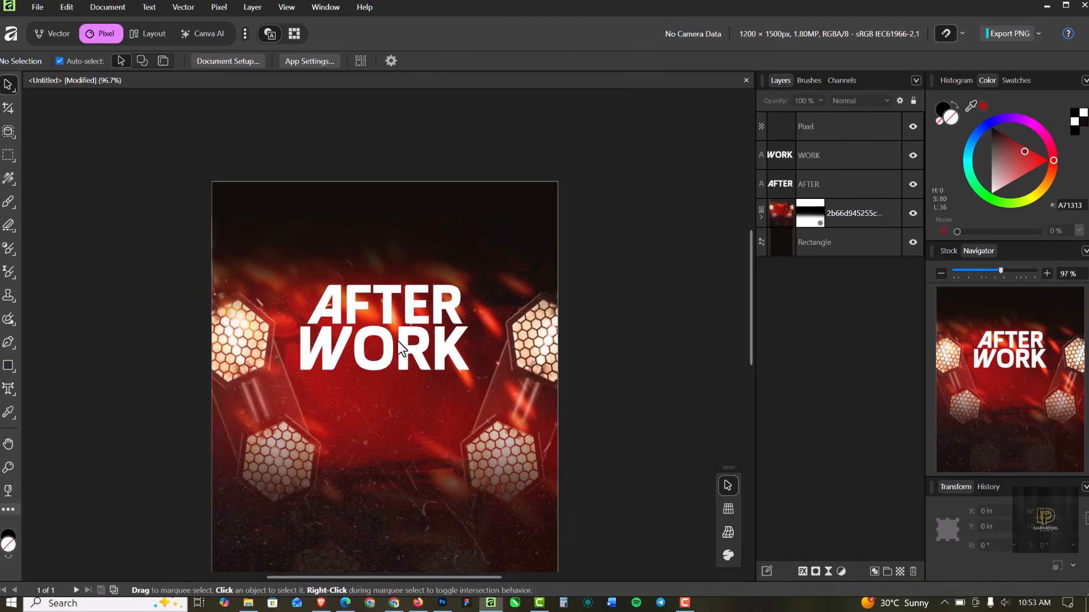
left_click(410, 344)
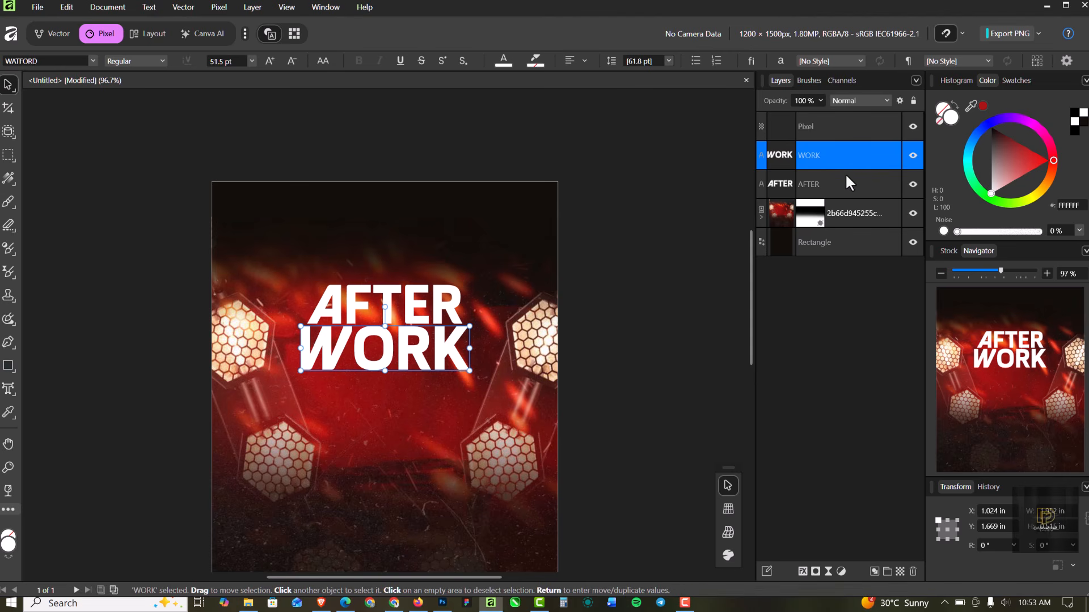
key("d")
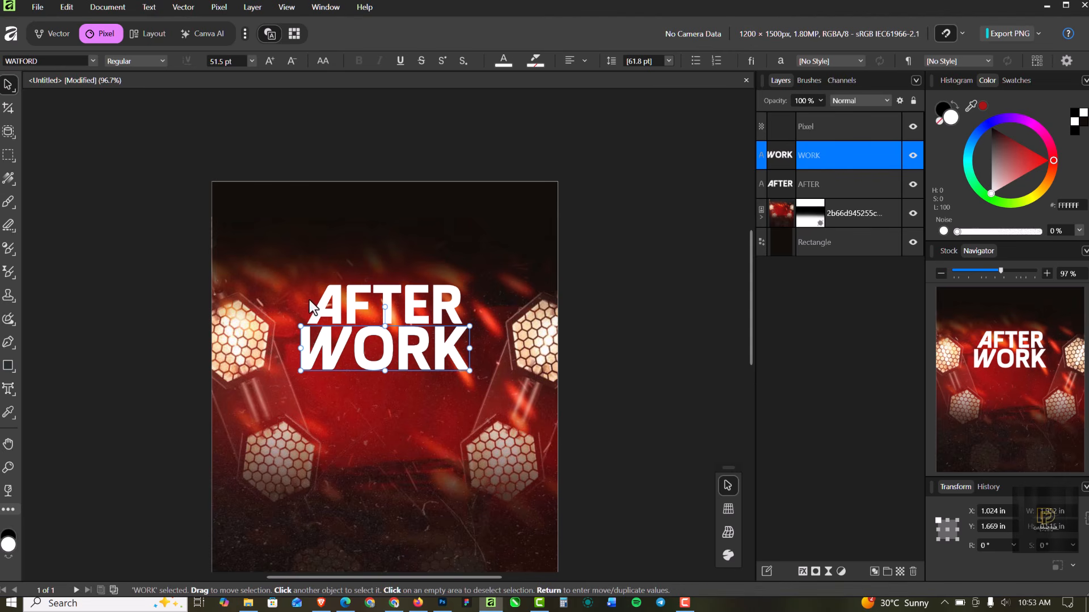
scroll(325, 334, "up", 1)
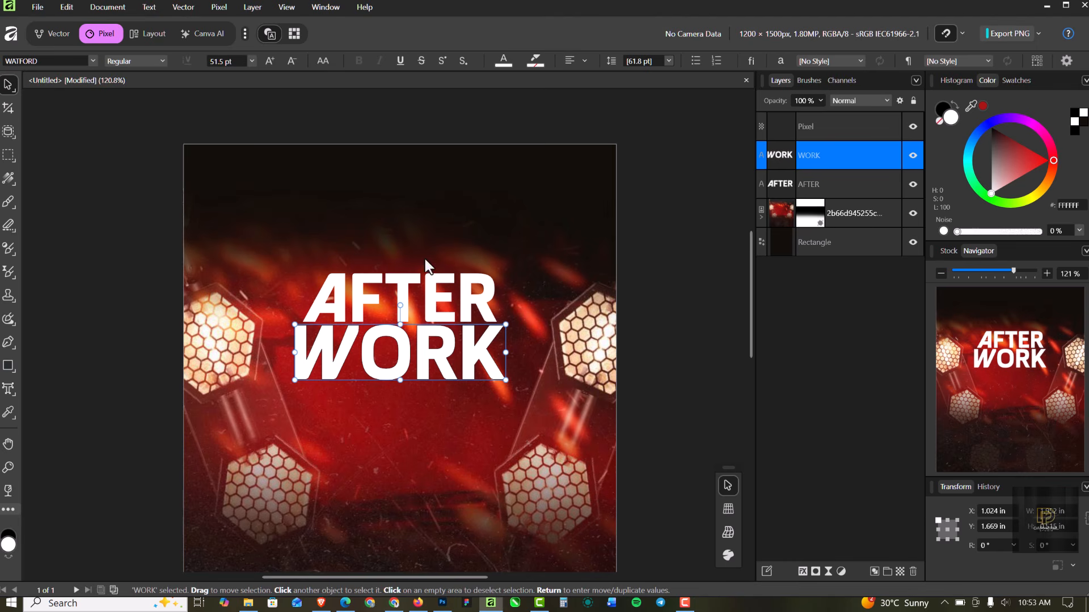
left_click(837, 133)
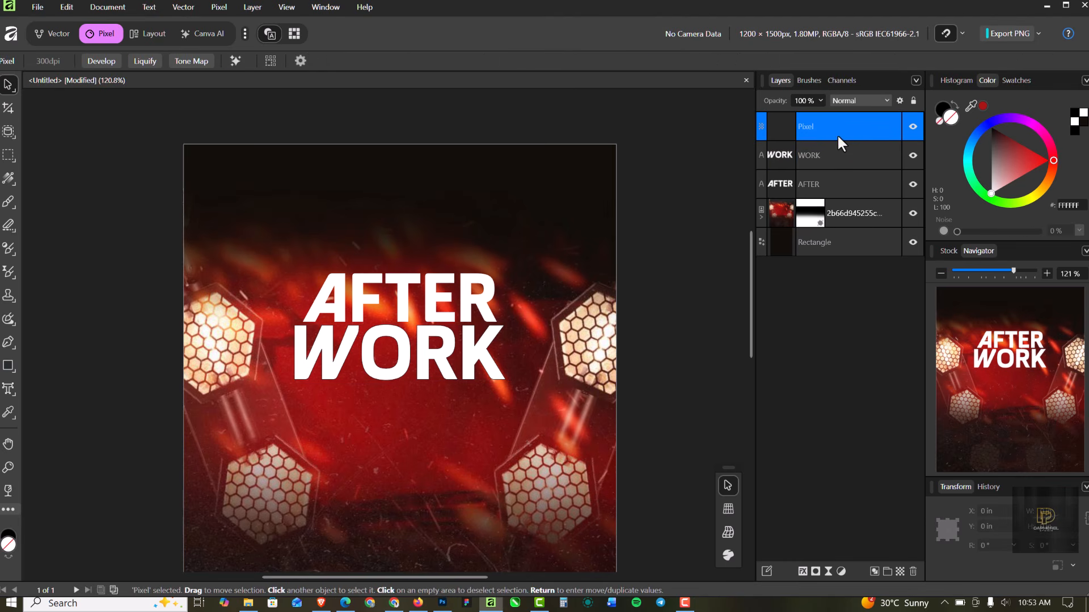
key("b")
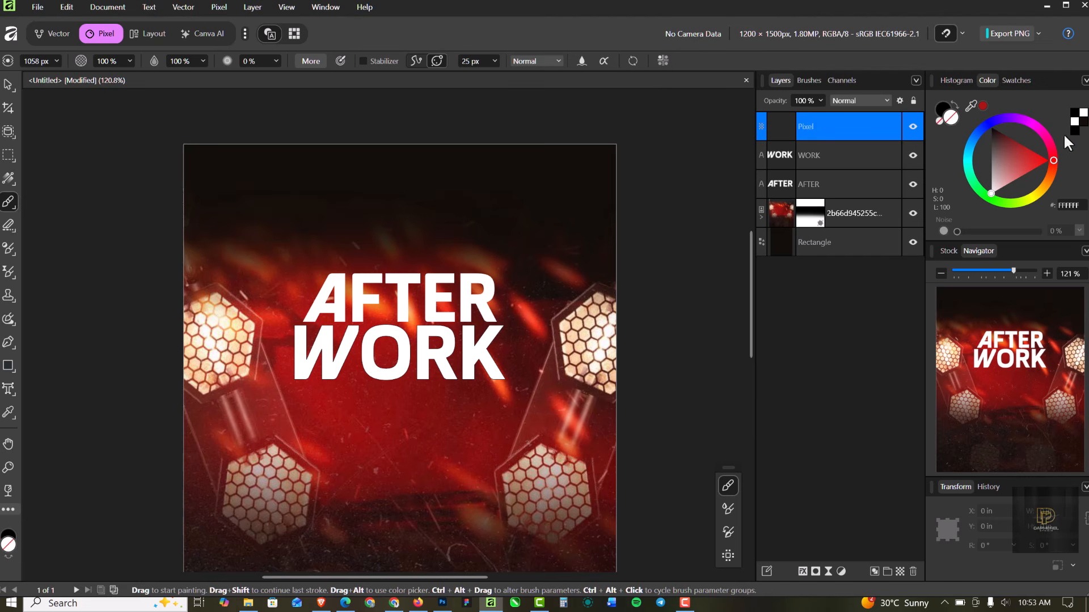
mouse_move(1049, 161)
left_mouse_down()
mouse_move(1049, 178)
mouse_move(1057, 159)
left_mouse_up()
Step: Paint soft red bands above and below the headline with a 552 px brush, and clip the painted layer inside the WORK text
left_click(301, 233)
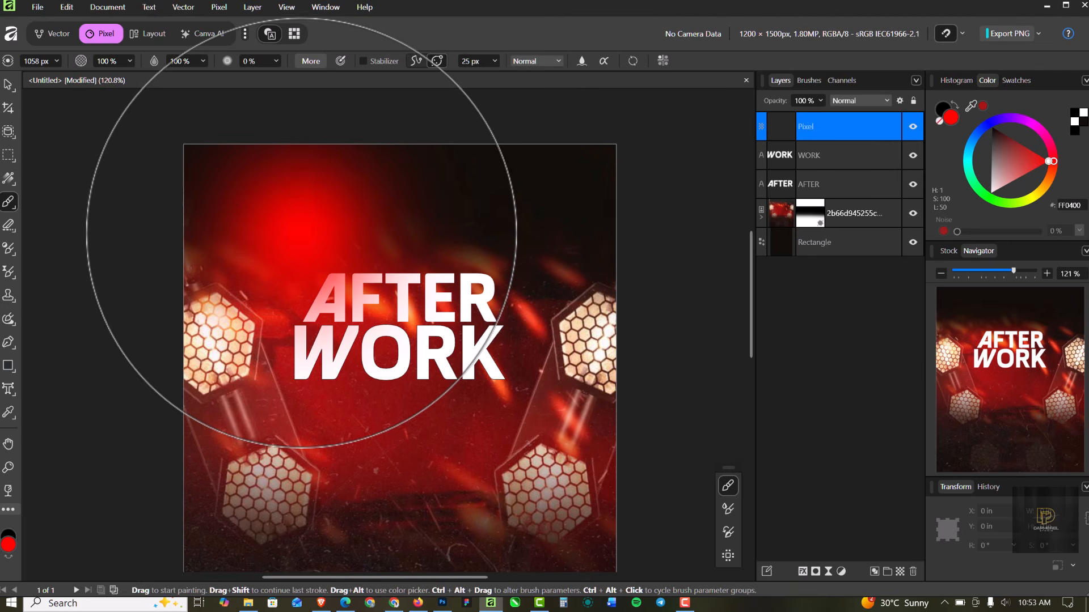
key("[")
key("[")
key("[")
key("[")
key("[")
key("[")
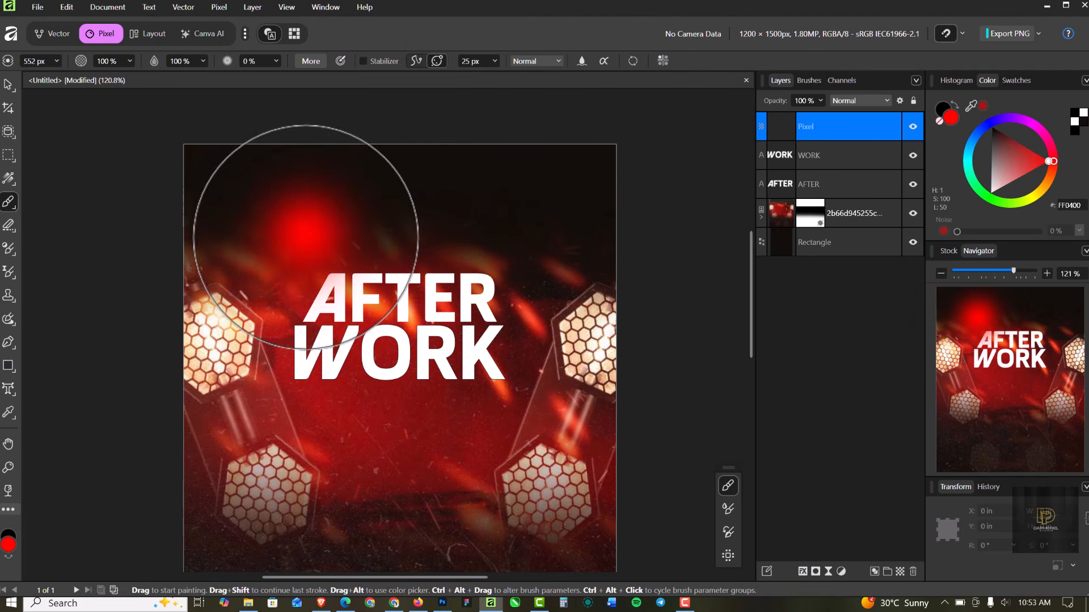
left_click(513, 244, "shift")
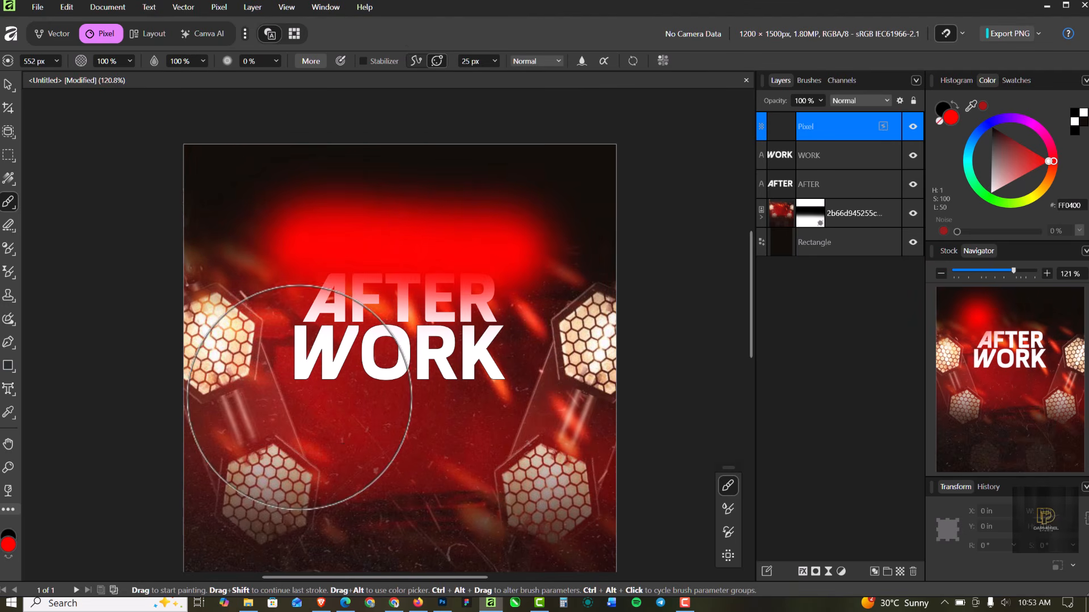
mouse_move(299, 397)
left_mouse_down()
mouse_move(284, 370)
mouse_move(282, 393)
mouse_move(513, 402)
left_mouse_up()
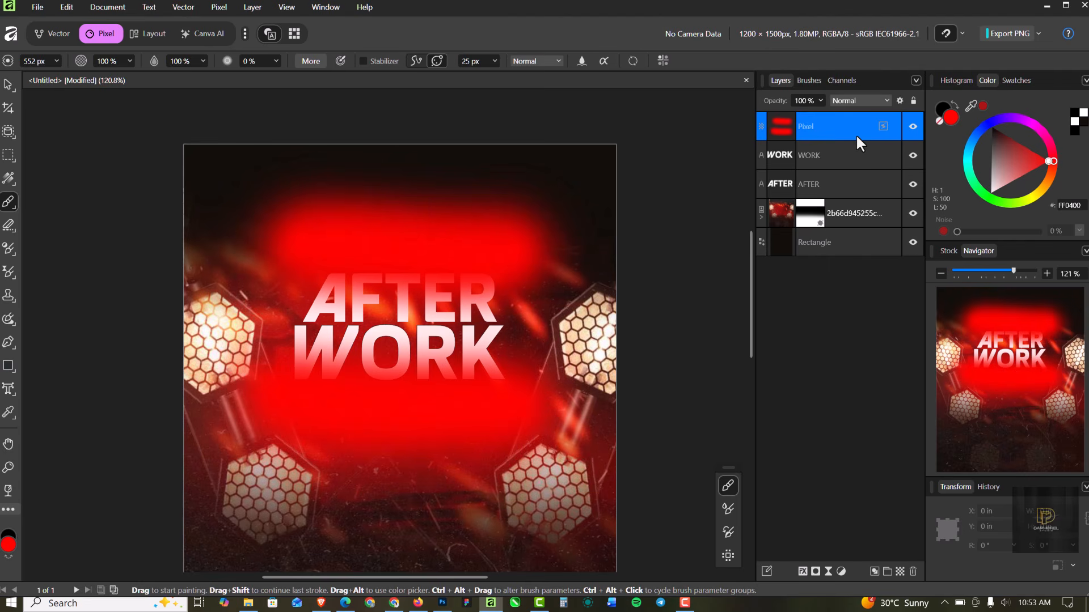
left_click_drag(856, 132, 852, 156)
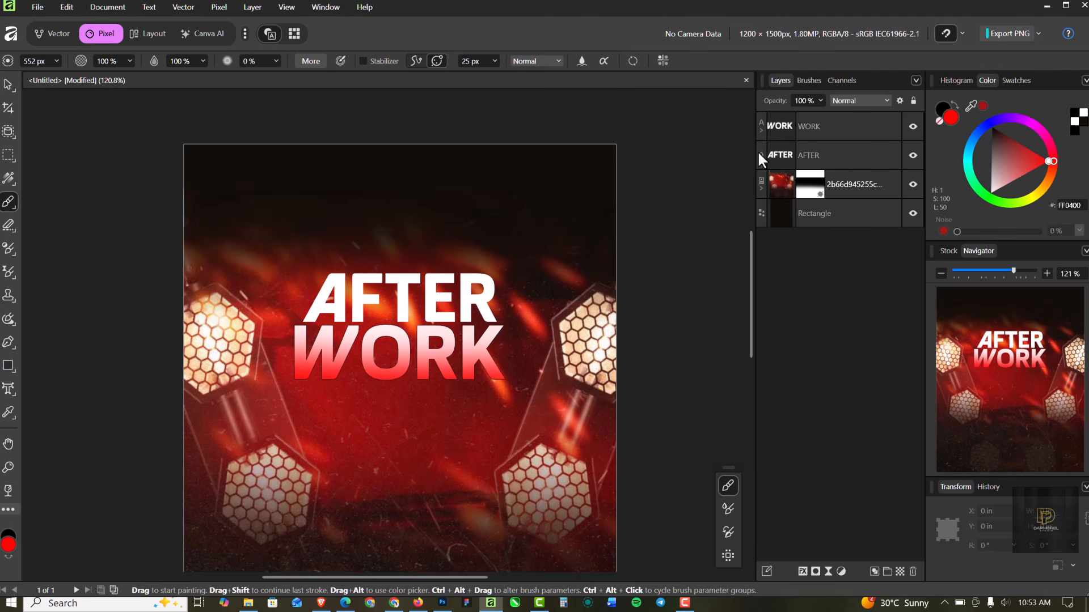
Step: Paint soft red spots over both ends of AFTER on a new pixel layer, and clip that layer inside the AFTER text
left_click(838, 152)
left_click(900, 571)
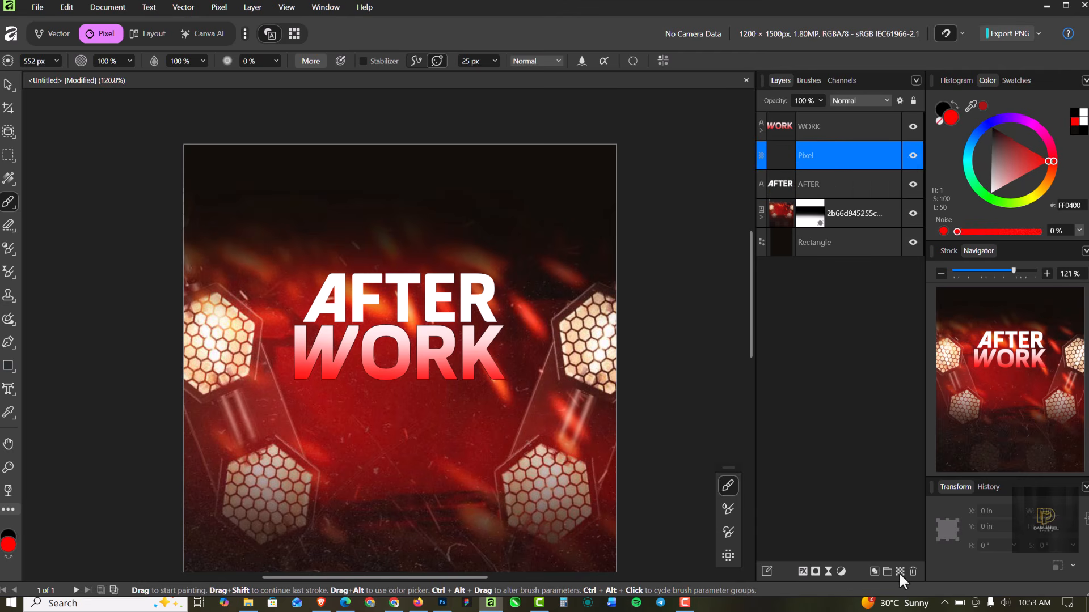
mouse_move(307, 231)
left_mouse_down()
mouse_move(284, 236)
mouse_move(315, 257)
mouse_move(296, 255)
mouse_move(275, 294)
left_mouse_up()
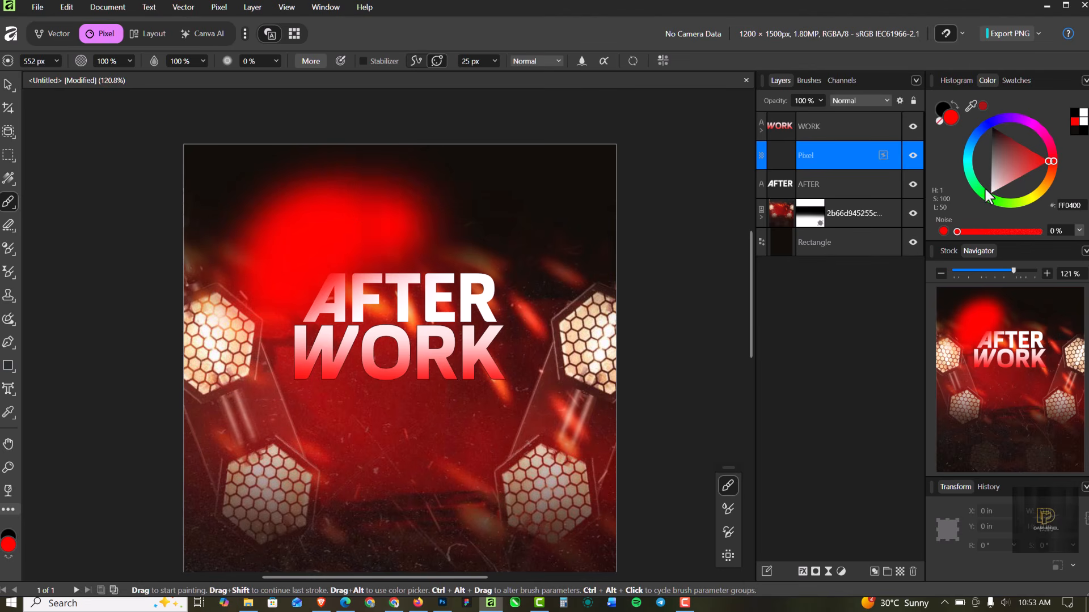
mouse_move(546, 277)
left_mouse_down()
mouse_move(501, 216)
mouse_move(544, 255)
mouse_move(543, 280)
mouse_move(567, 292)
left_mouse_up()
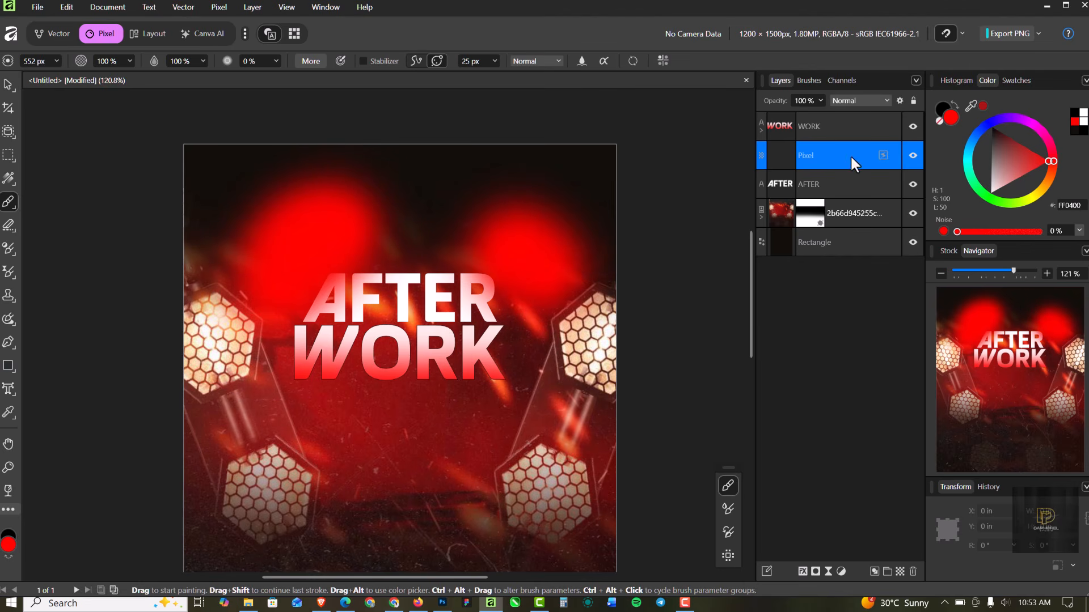
left_click_drag(850, 155, 850, 189)
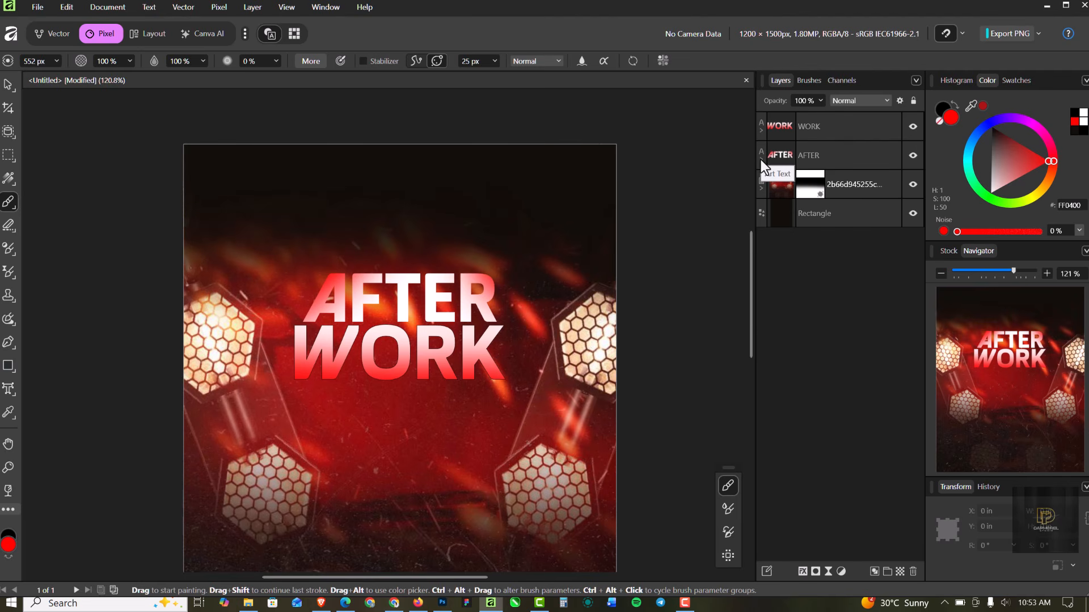
Step: Enlarge the red pixel layer clipped in AFTER to about 4.949 in wide, positioned at about X -0.674 in, Y -0.267 in
key("ctrl+z")
double_click(839, 186)
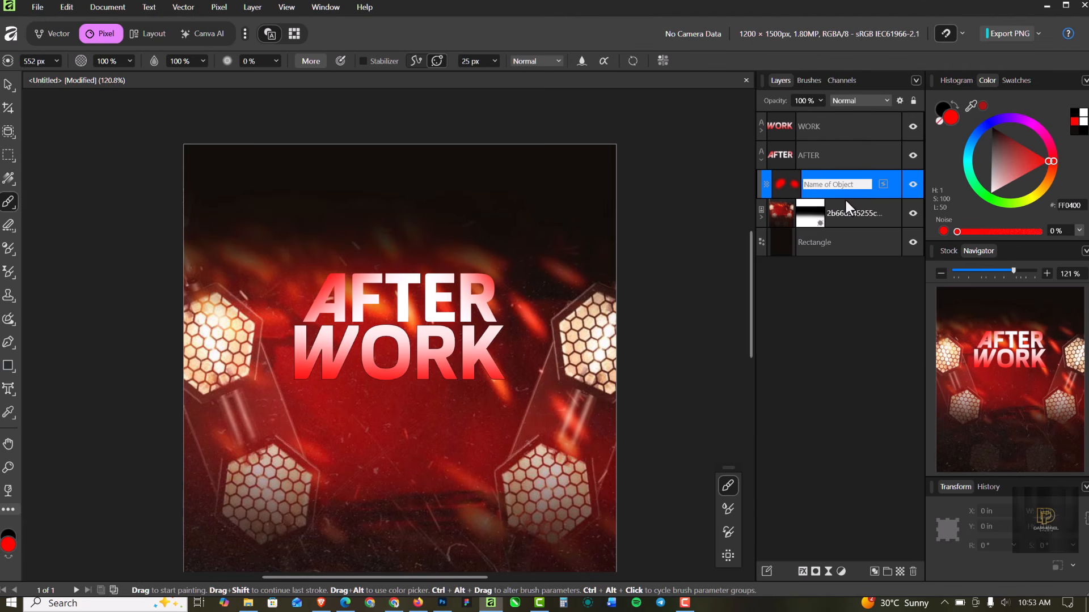
left_click(784, 188)
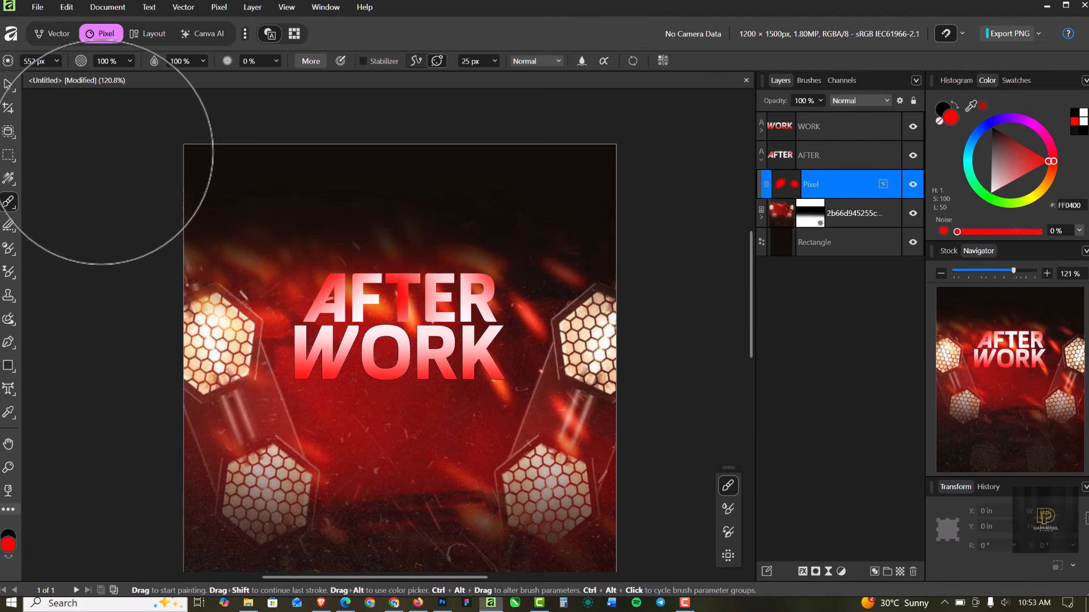
left_click(7, 85)
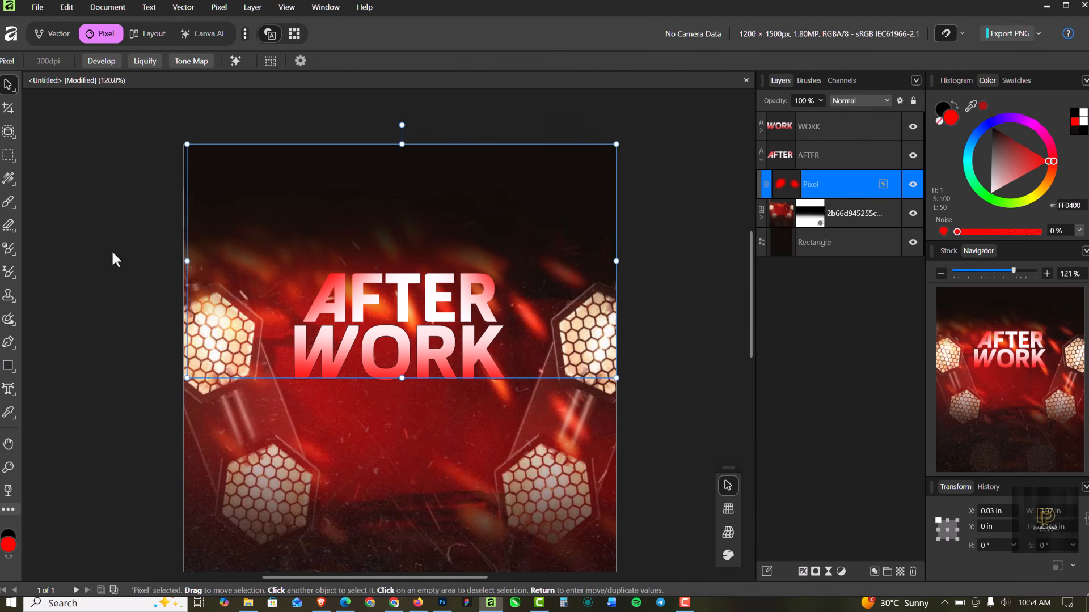
left_click_drag(186, 257, 150, 255)
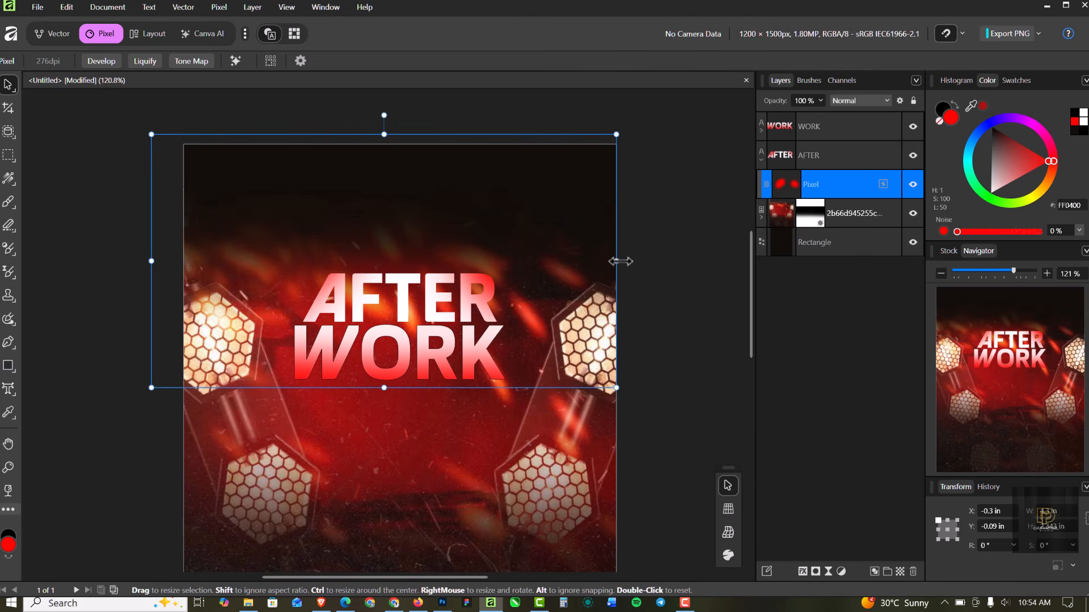
left_click_drag(617, 261, 646, 261)
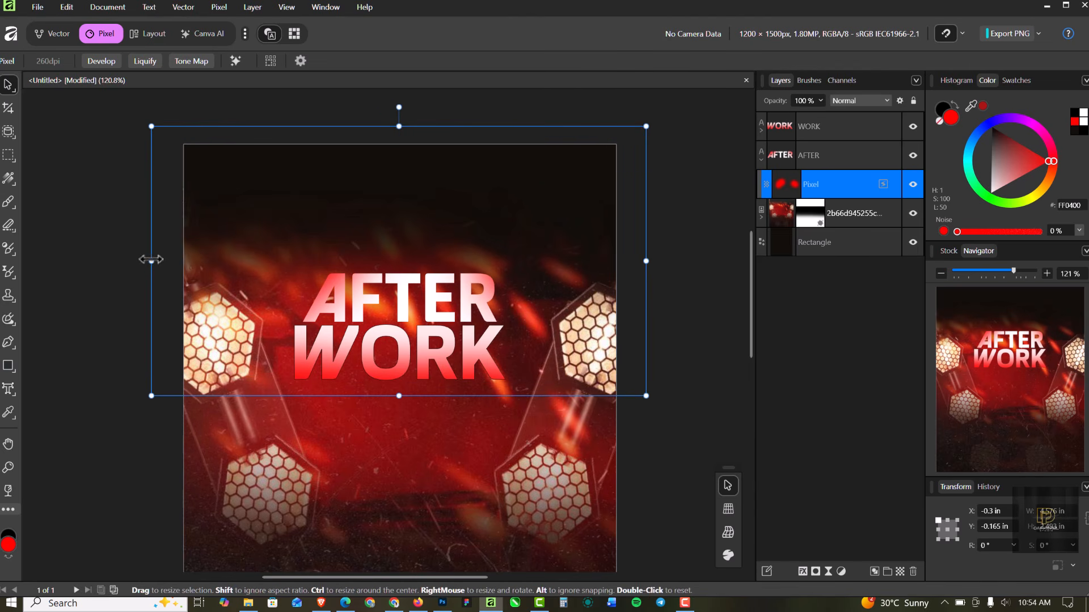
left_click_drag(151, 261, 111, 260)
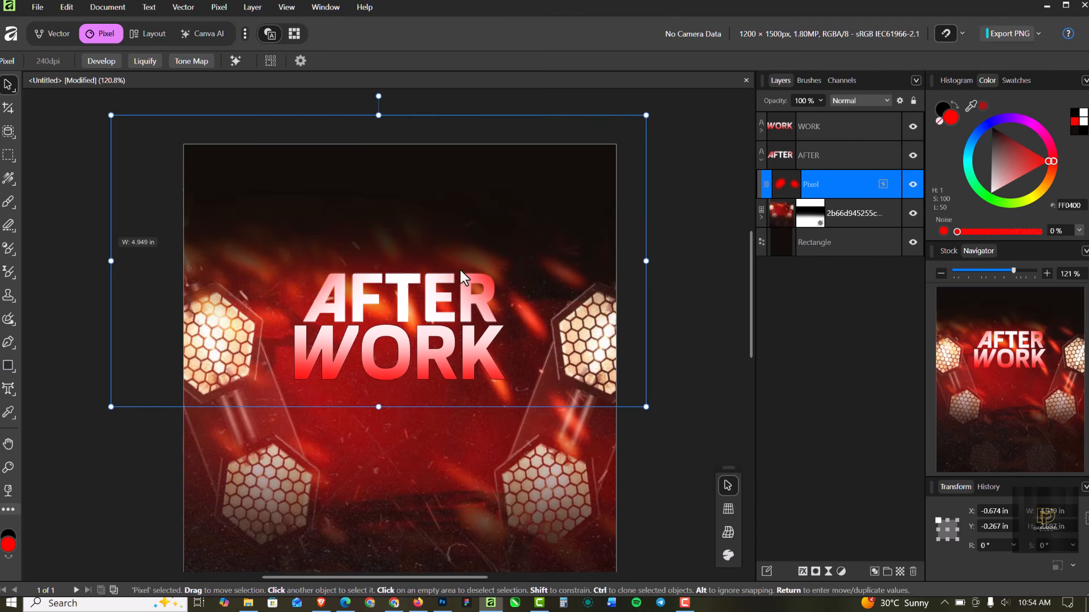
left_click(685, 189)
Step: Stretch the red pixel layer clipped in WORK vertically at both ends to about 3.917 in high, with its upper edge at about Y -0.167 in
scroll(372, 149, "down", 3)
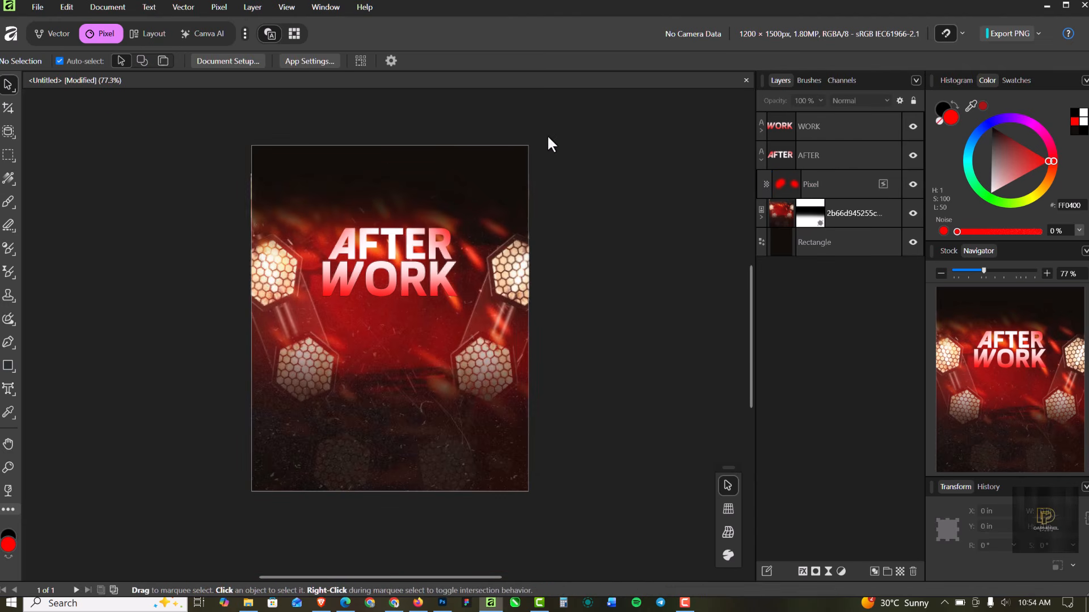
scroll(365, 237, "up", 1)
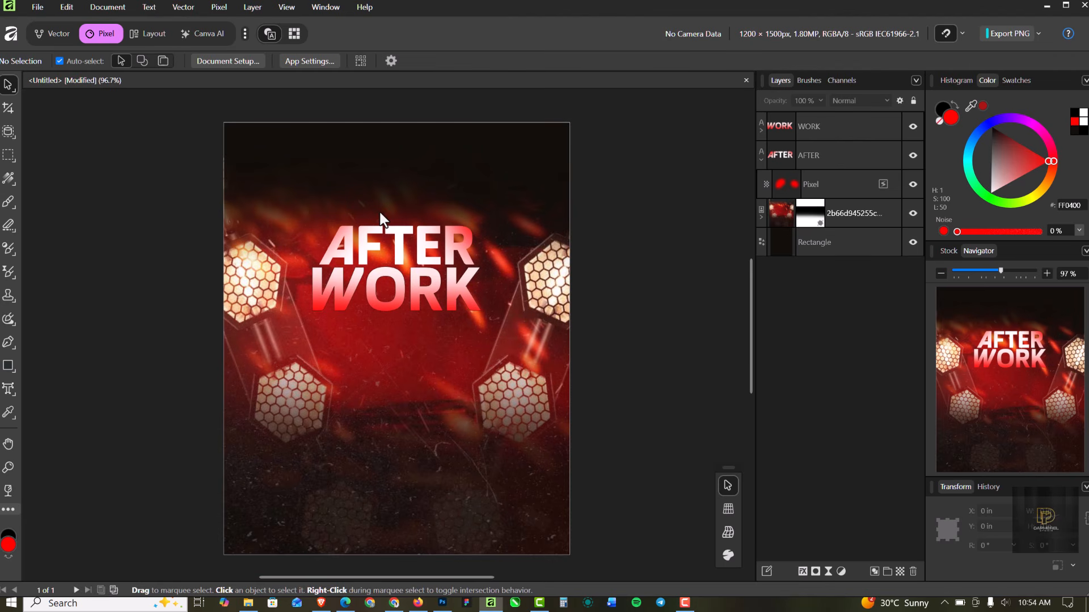
scroll(380, 212, "up", 1)
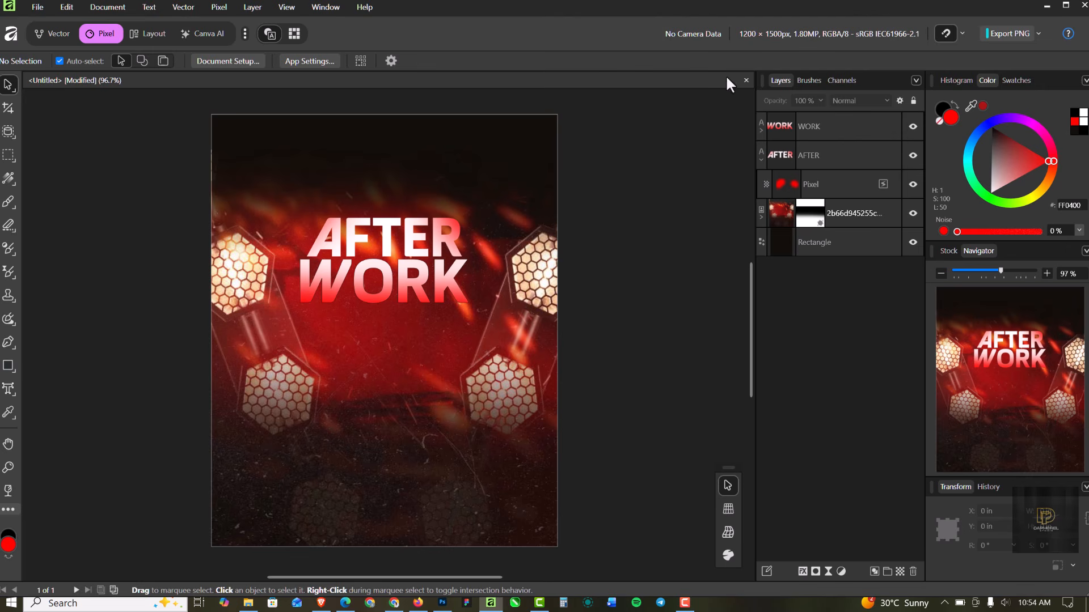
left_click(365, 293)
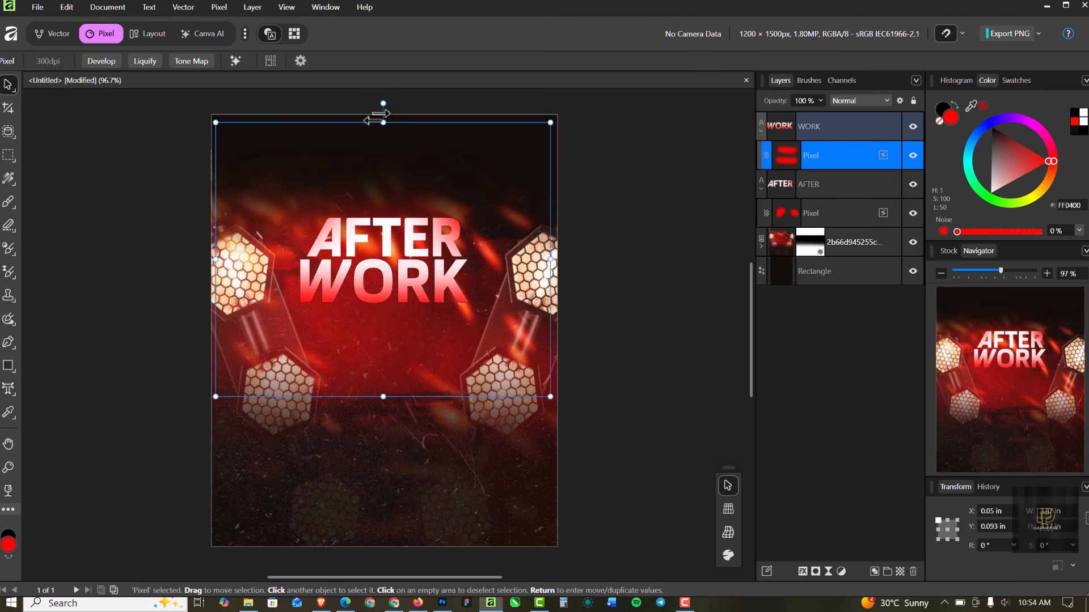
left_click_drag(382, 122, 382, 104)
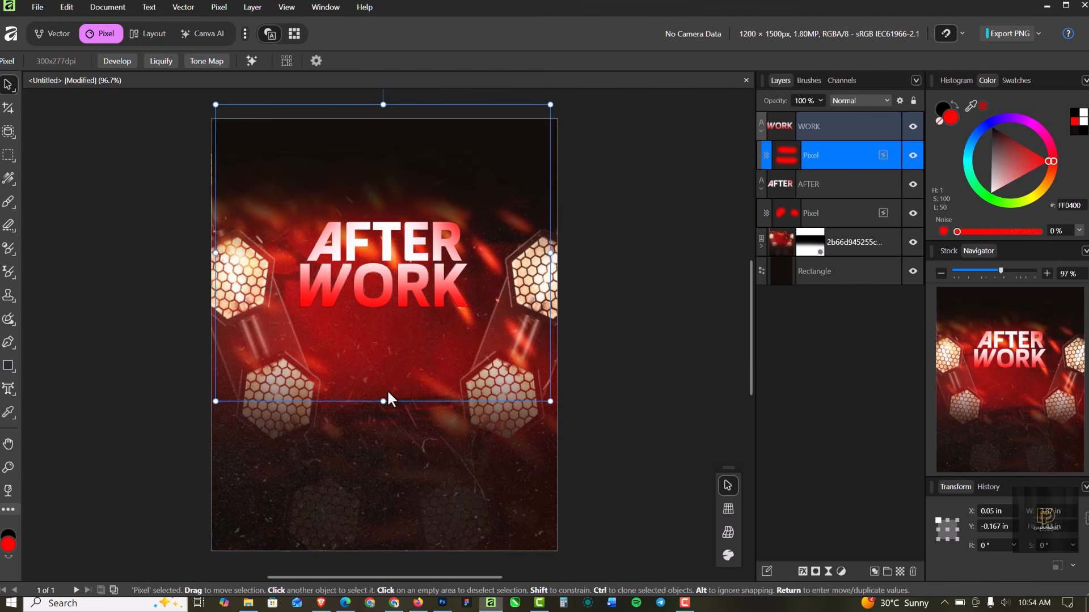
left_click_drag(383, 399, 383, 443)
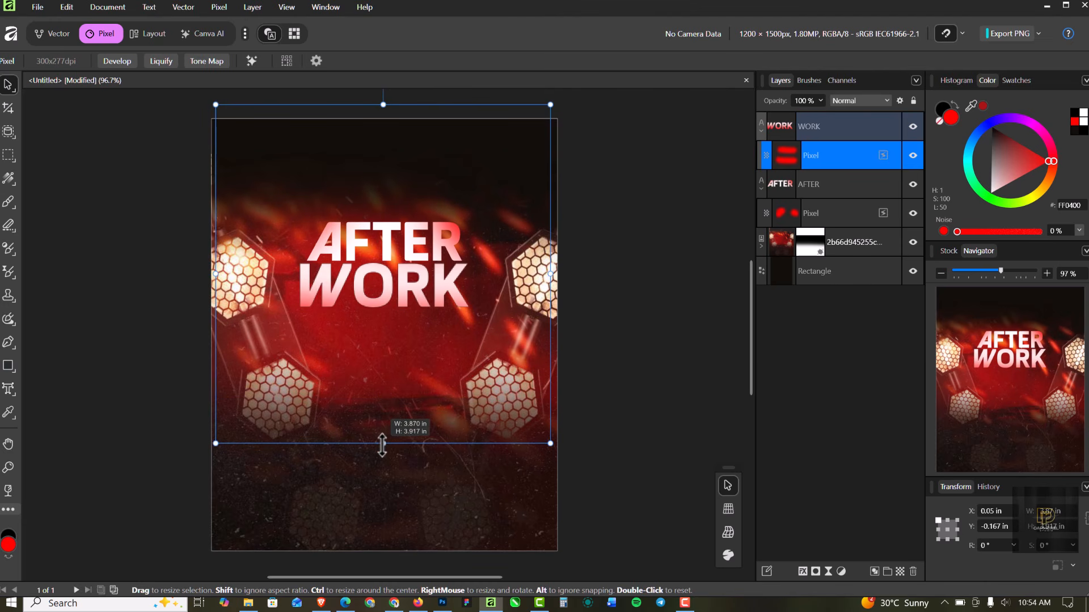
left_click(641, 271)
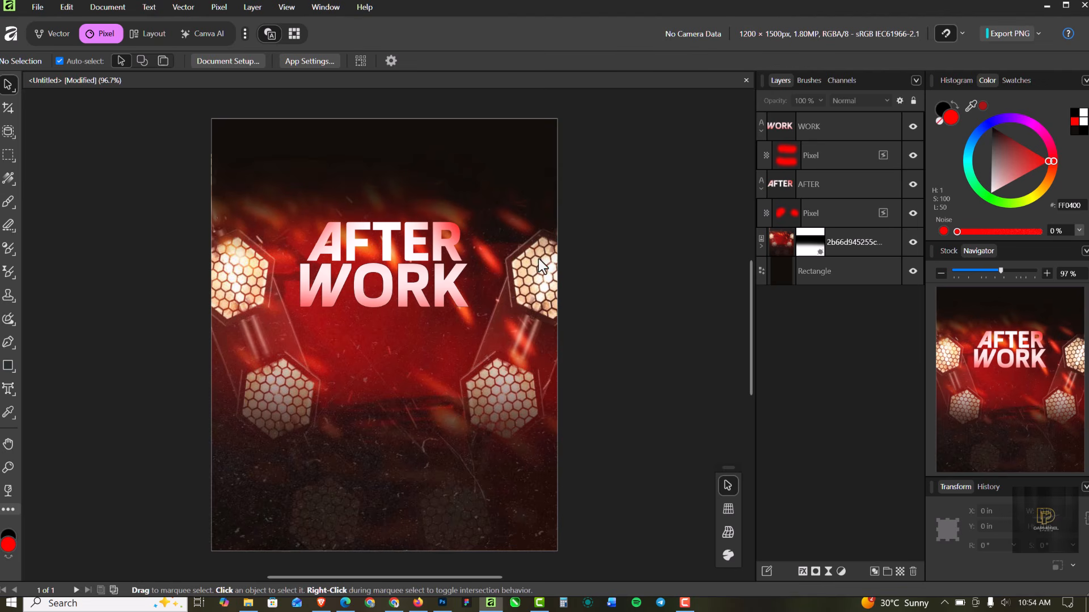
key("XF86MonBrightnessUp")
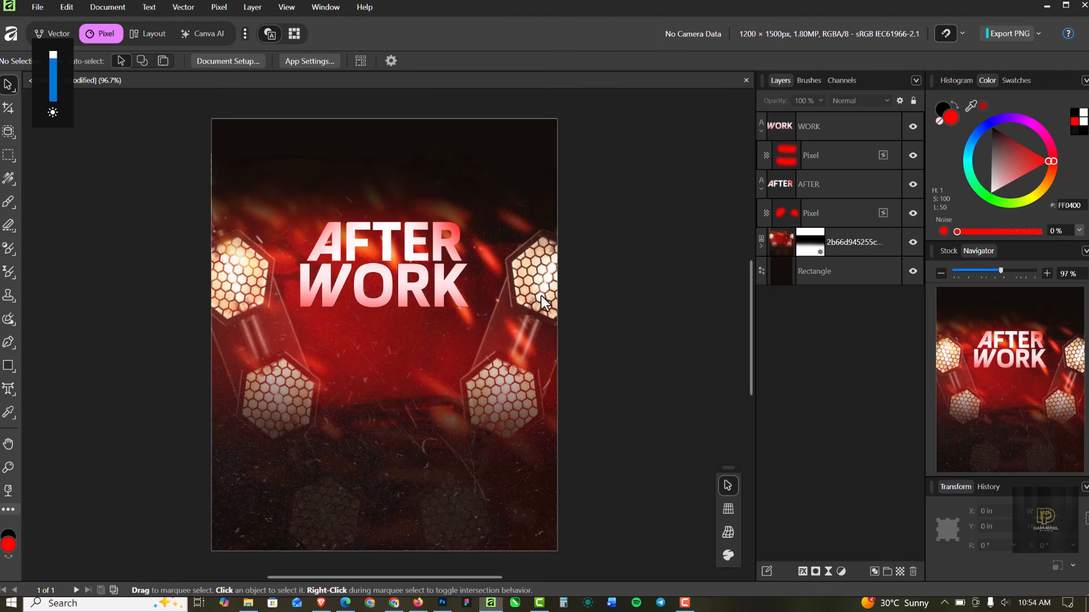
Step: Place the LADIES image from the RESOURCE folder onto the flyer in front of the headline, at about X 0.537 in, Y 1.542 in
left_click(248, 603)
left_click(298, 87)
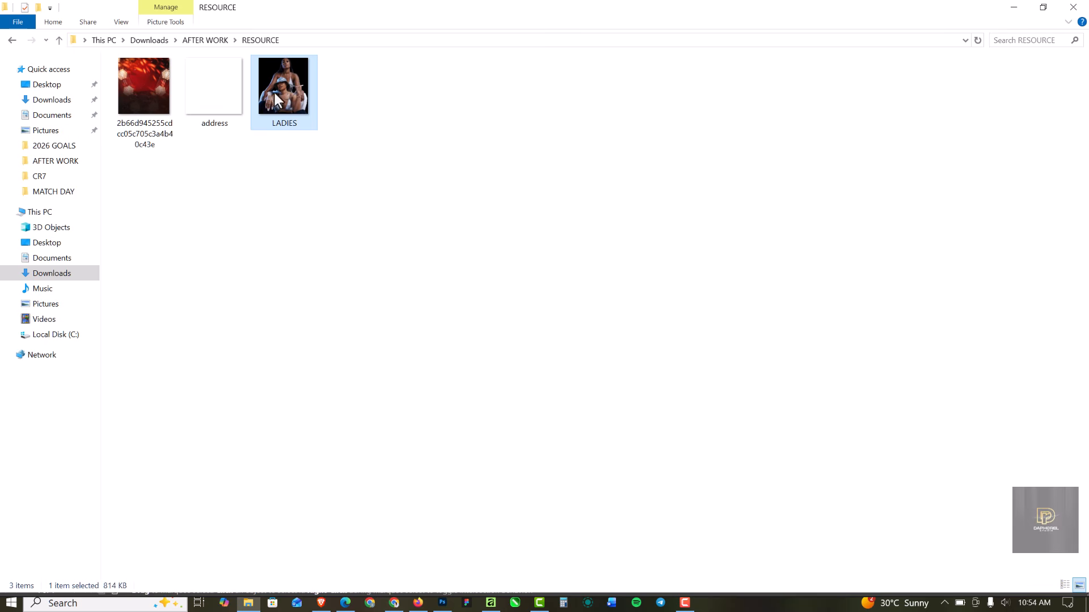
left_click_drag(274, 90, 389, 377)
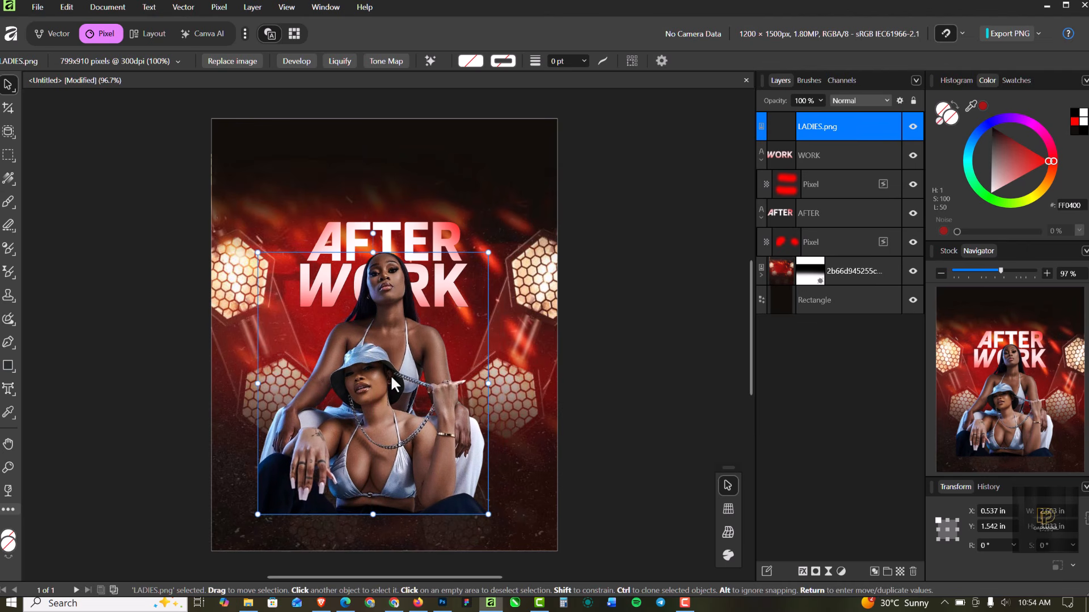
Step: Collapse the WORK and AFTER layers and move both texts up together to Y 1.063 in
left_click(761, 160)
left_click(762, 189)
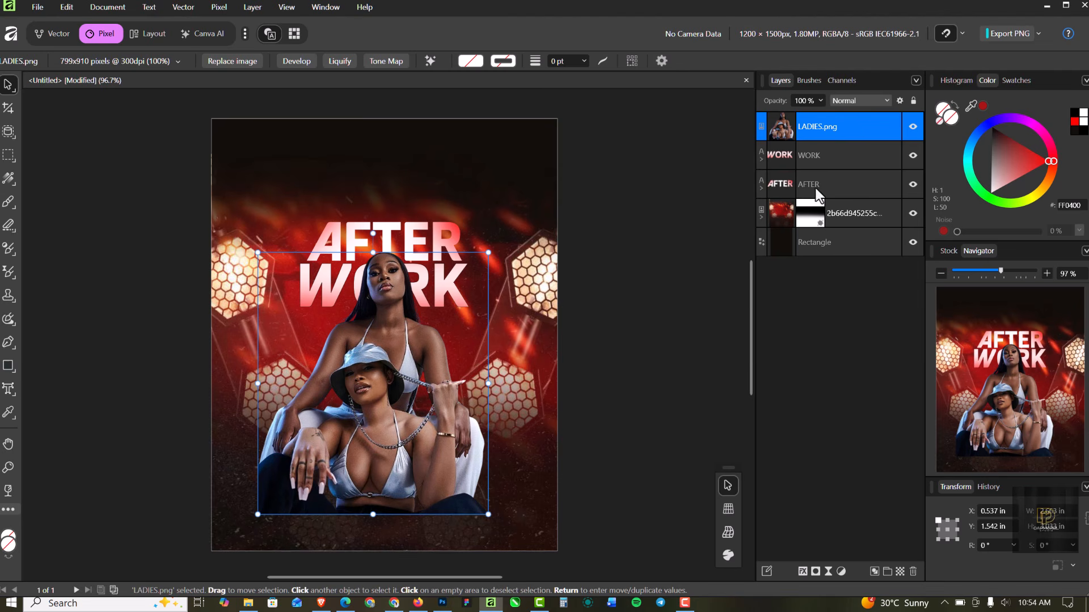
left_click(846, 171)
left_click(847, 161, "shift")
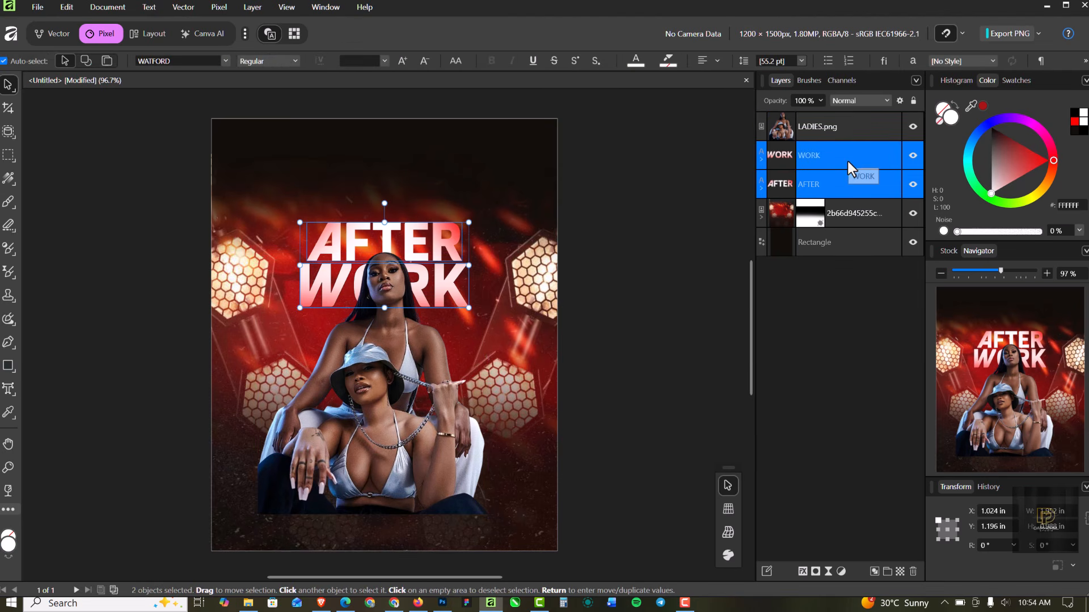
key("shift+Up")
key("shift+Up")
key("shift+Up")
key("shift+Up")
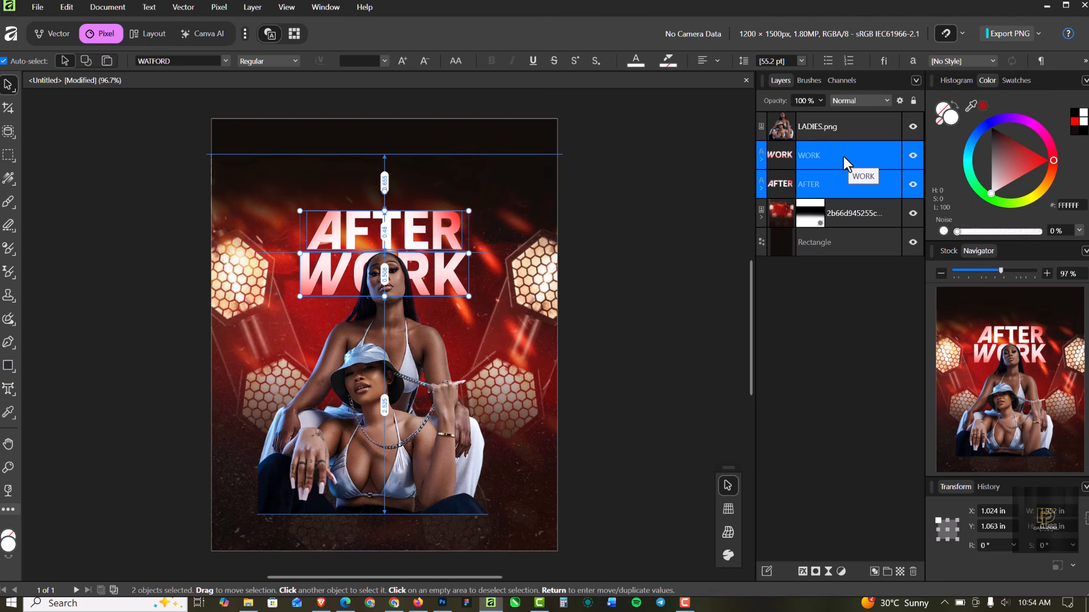
Step: Scale the LADIES image down to about 92% and reposition it at about X 0.576 in, Y 1.51 in
left_click(365, 427)
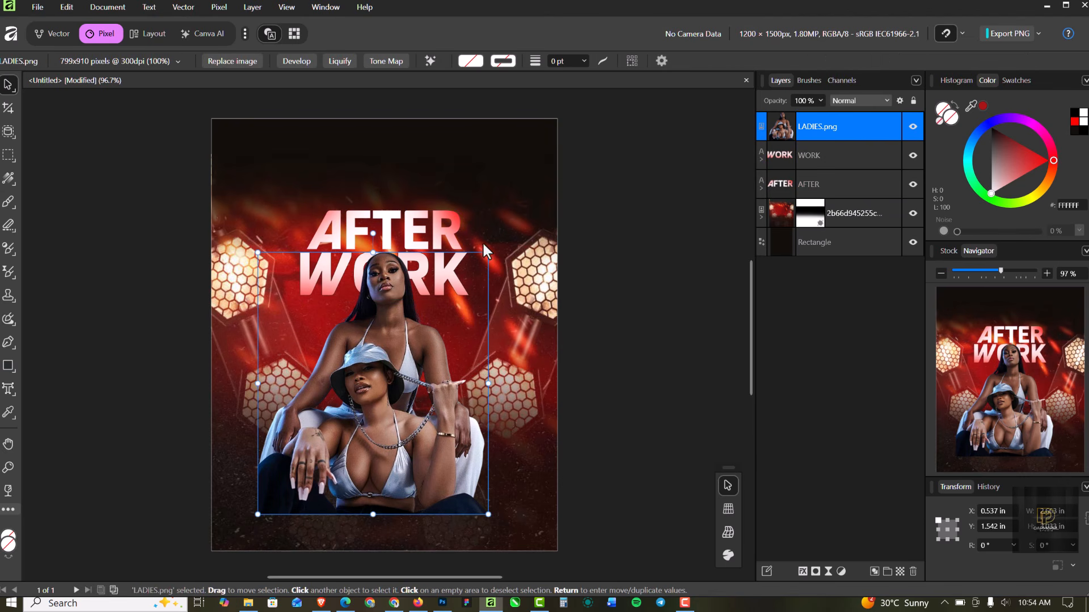
mouse_move(488, 252)
left_mouse_down()
mouse_move(496, 245)
mouse_move(480, 262)
left_mouse_up()
left_click_drag(389, 504, 375, 468)
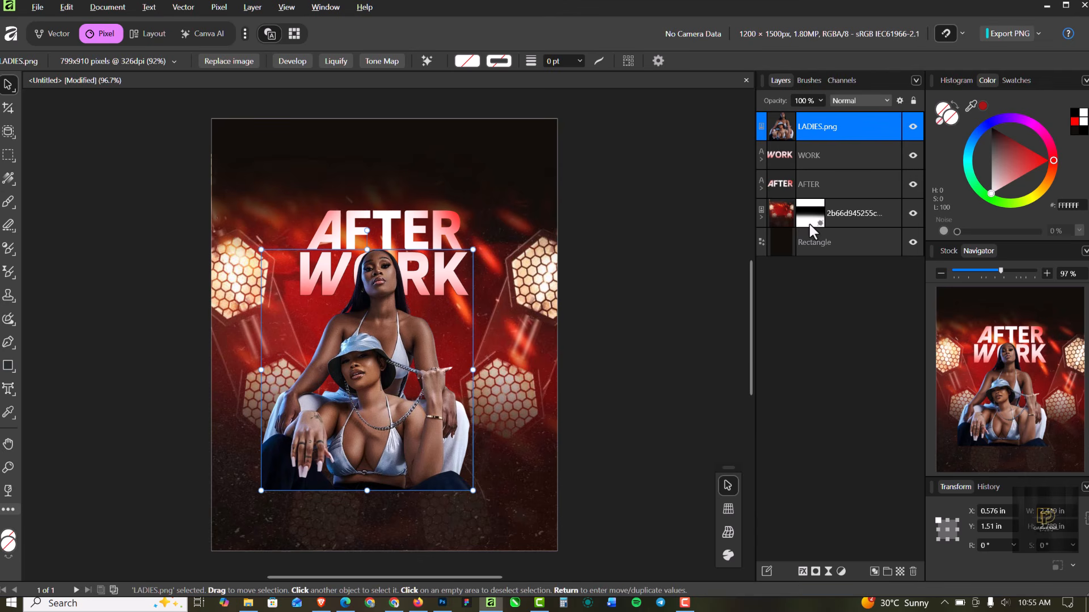
Step: Add a mask to the LADIES image and paint black across its lower edge with an 840 px brush to fade it out
left_click(814, 571)
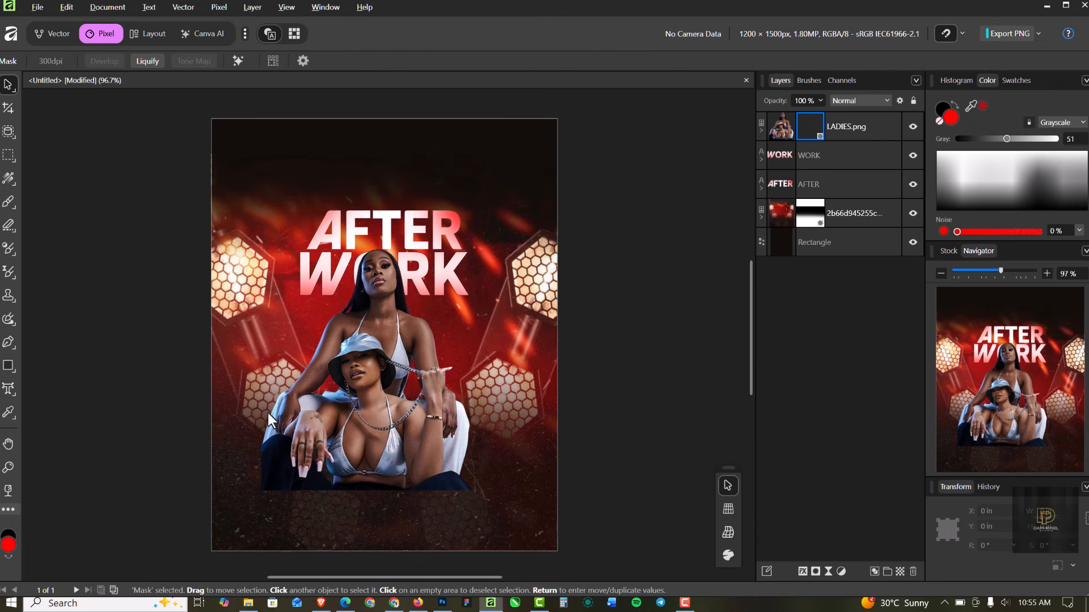
left_click(7, 555)
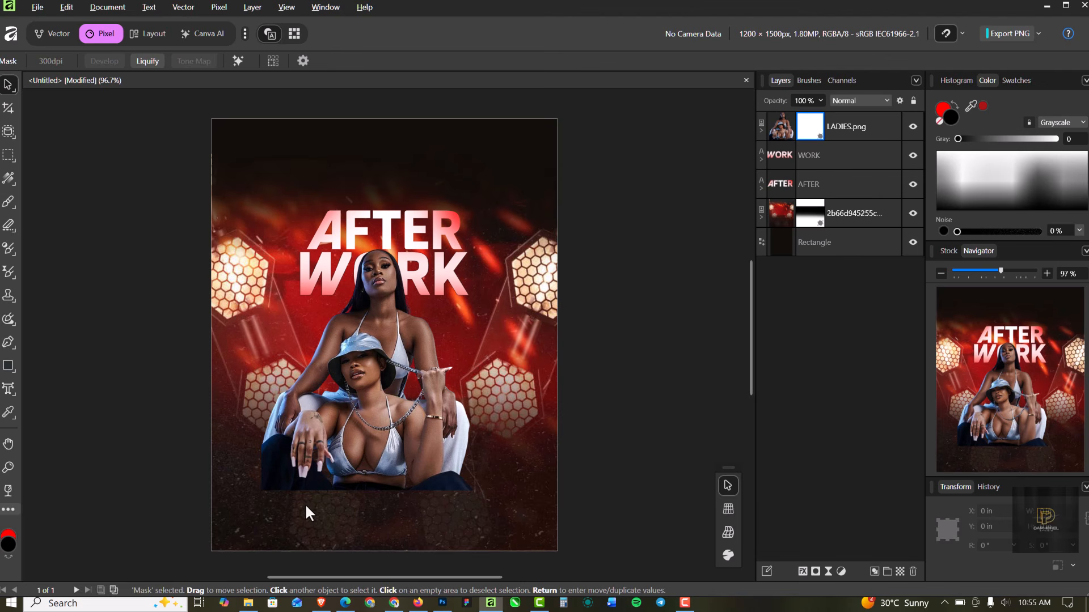
key("b")
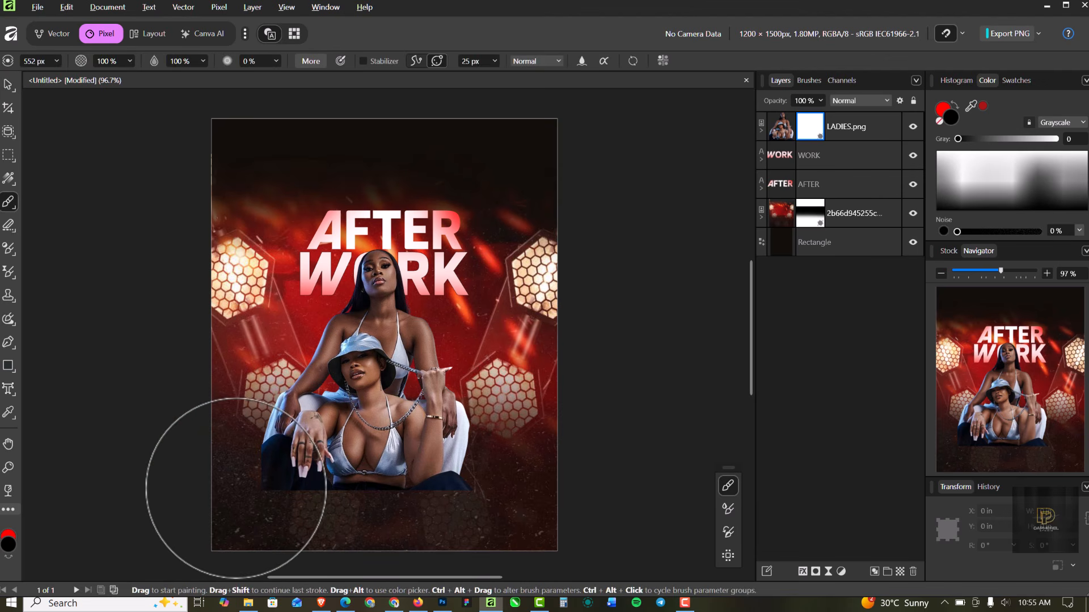
key("bracketright")
key("bracketright")
key("bracketright")
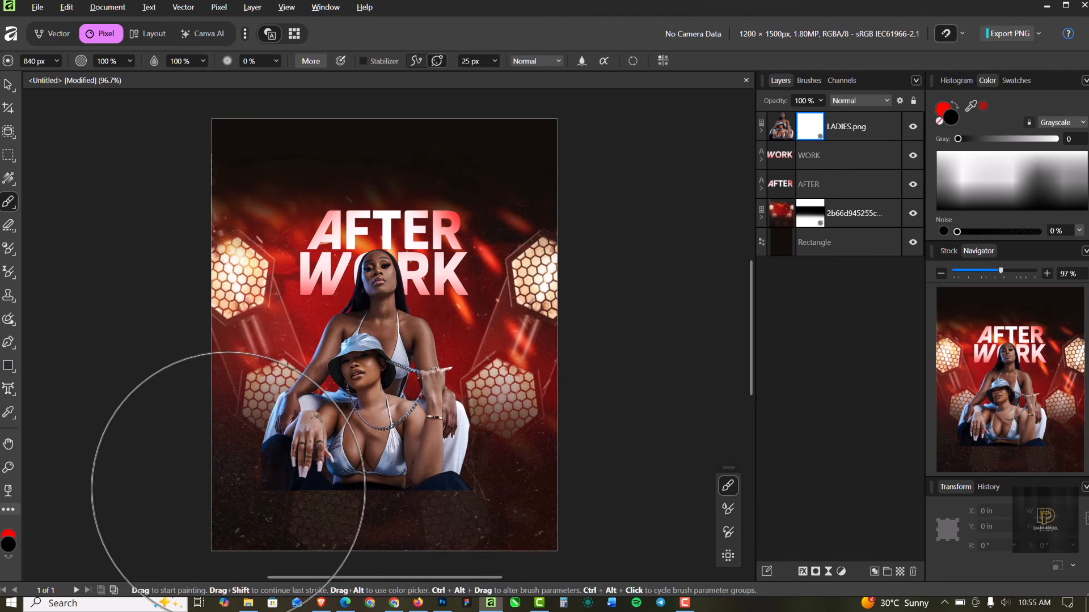
mouse_move(189, 467)
left_mouse_down()
mouse_move(244, 497)
mouse_move(249, 484)
mouse_move(365, 506)
mouse_move(489, 510)
mouse_move(416, 514)
mouse_move(499, 510)
mouse_move(446, 516)
mouse_move(481, 516)
left_mouse_up()
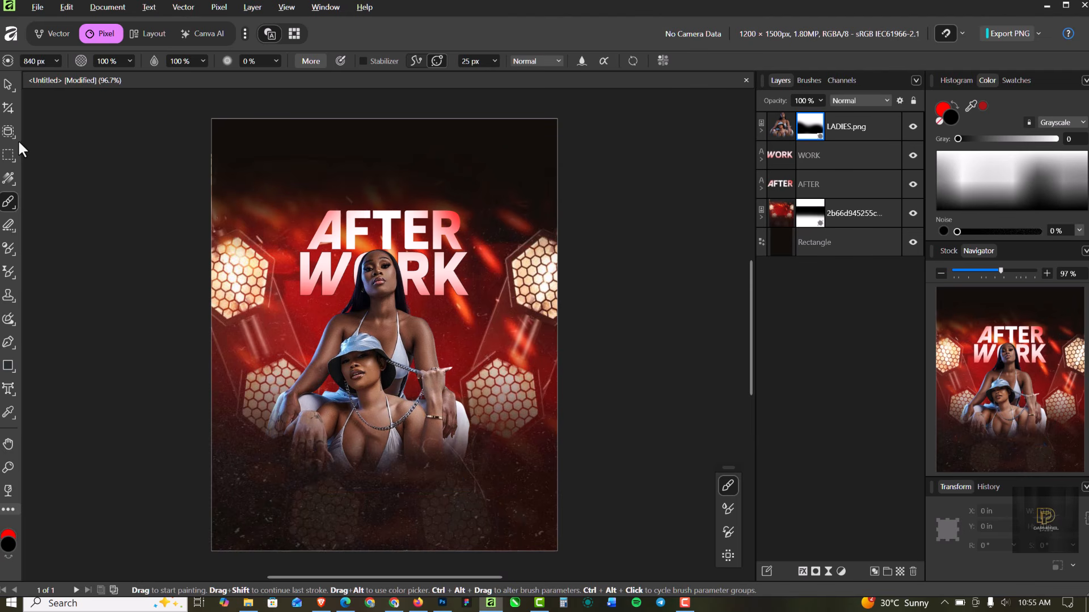
Step: Scale the masked LADIES image up around its centre to about 95%, and deselect it
left_click(8, 85)
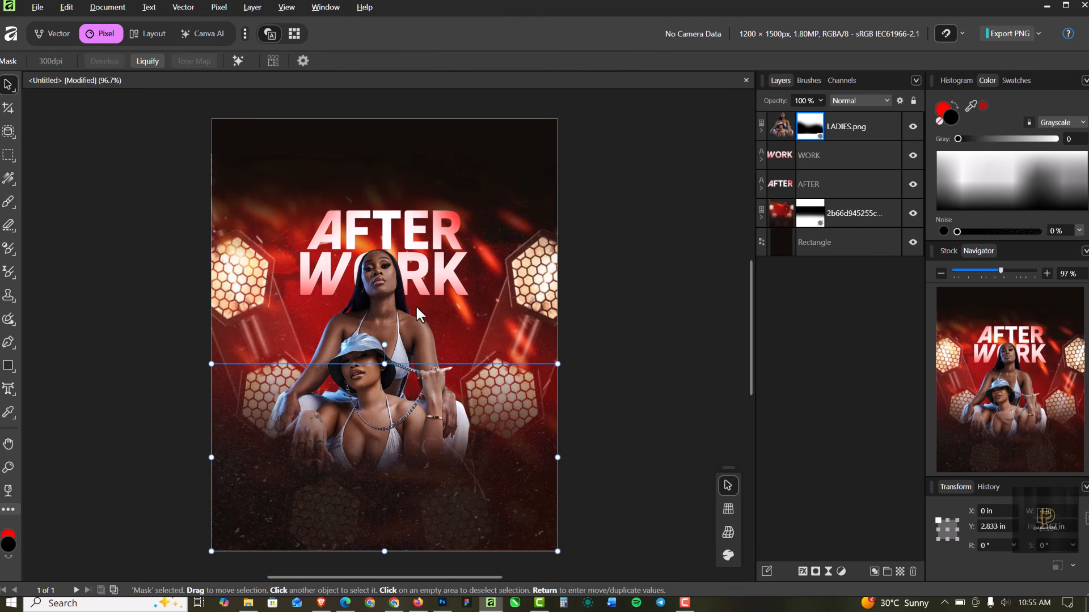
left_click(393, 327)
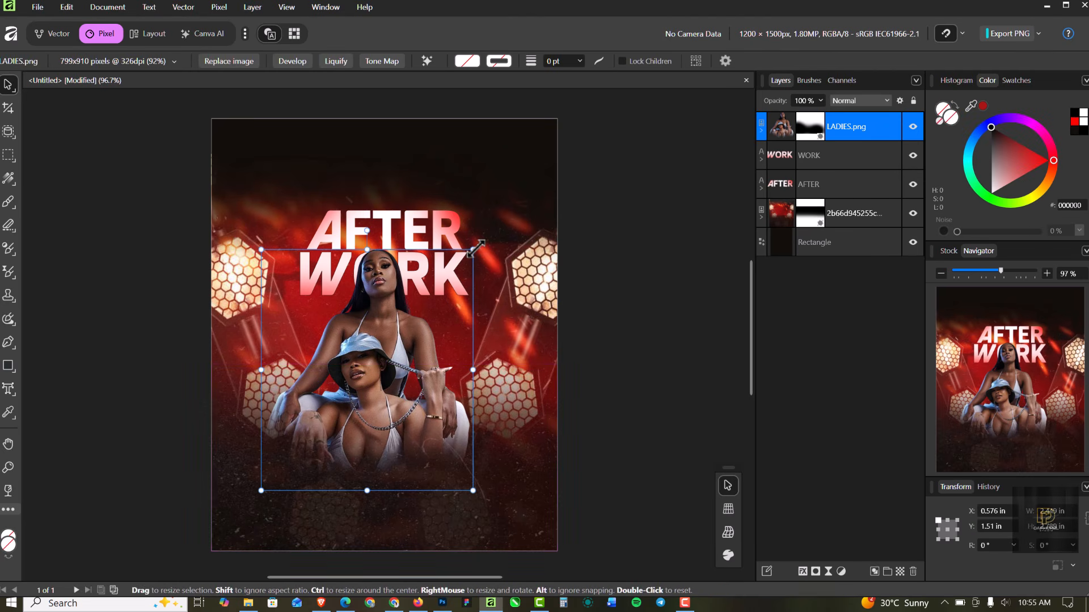
left_click_drag(474, 249, 477, 245, "ctrl")
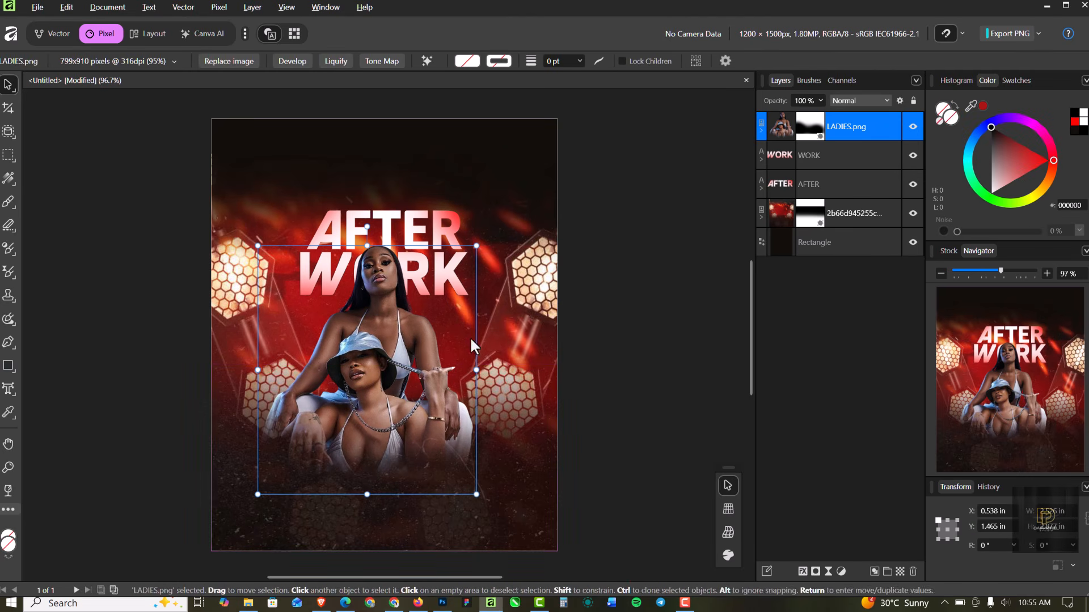
left_click(641, 280)
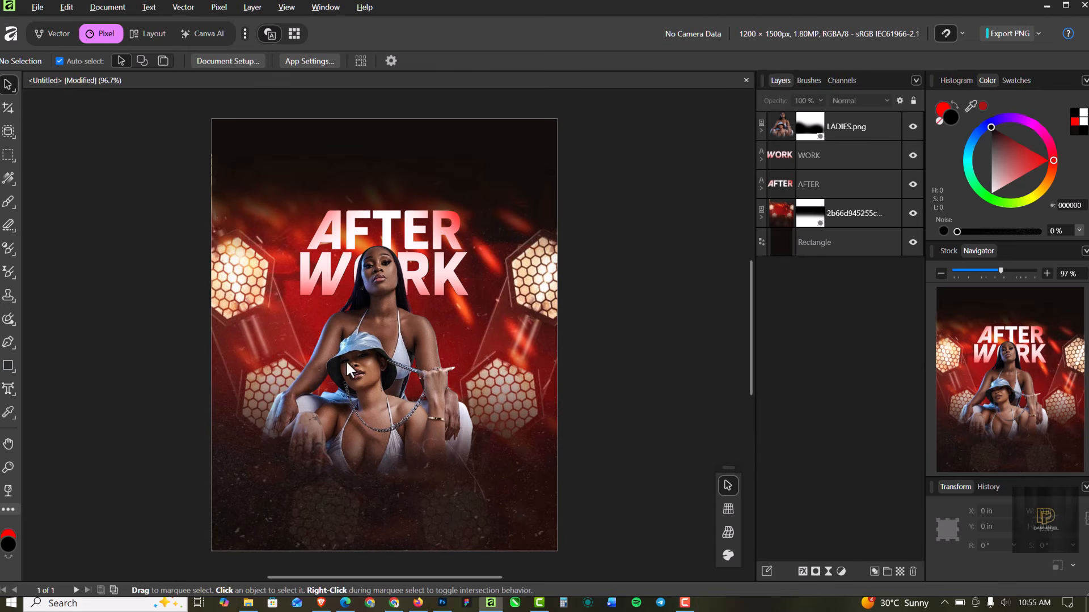
scroll(362, 328, "up", 1)
scroll(358, 334, "down", 1)
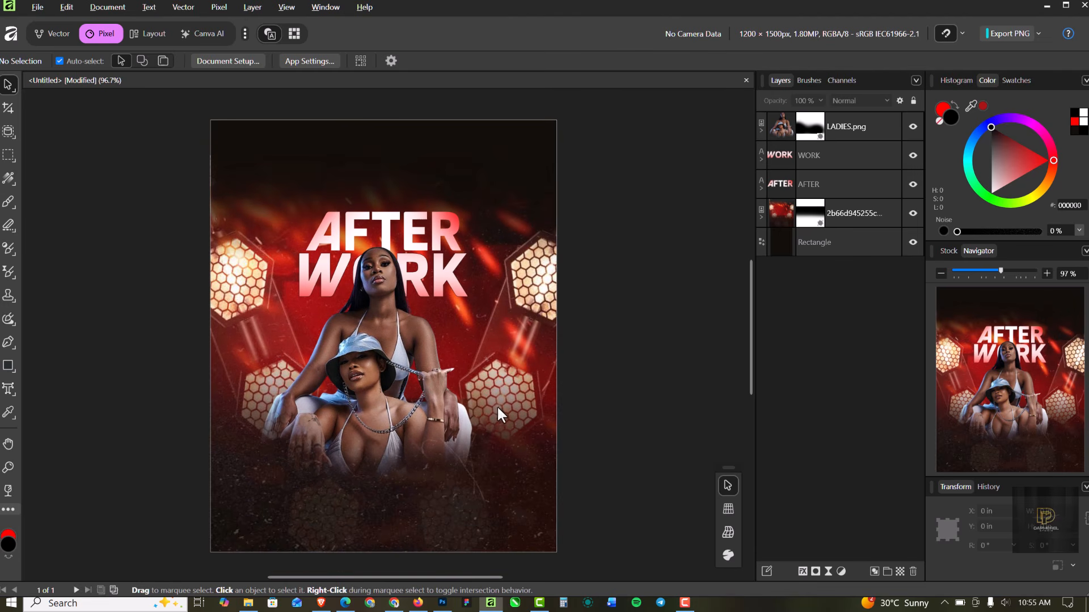
Step: Nudge the red stage-light background image slightly upward behind the ladies, and deselect it
left_click(515, 389)
left_click(522, 503)
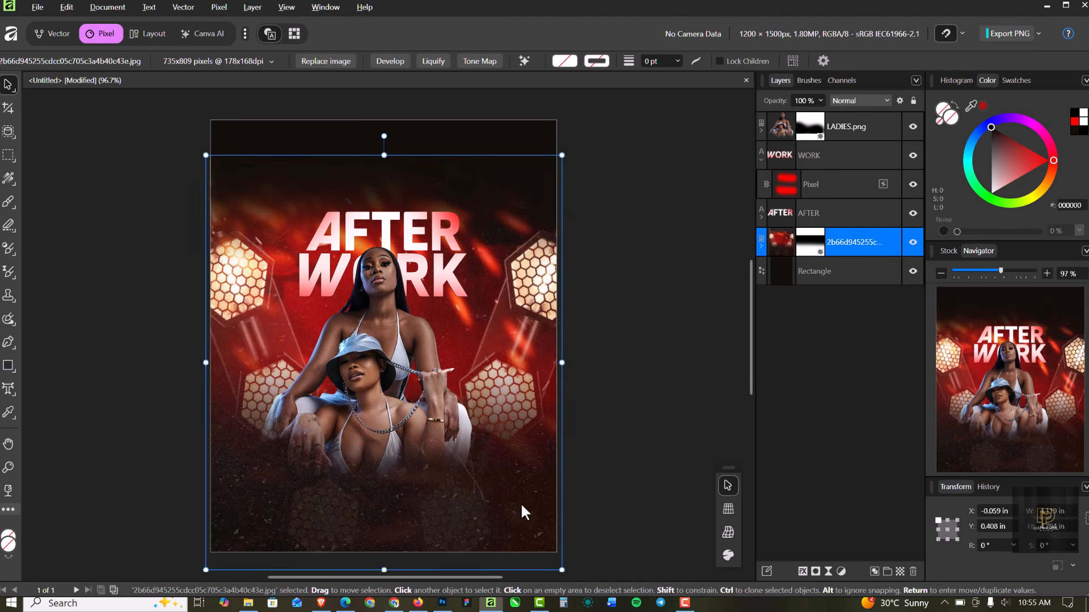
left_click_drag(522, 502, 523, 497)
left_click(662, 395)
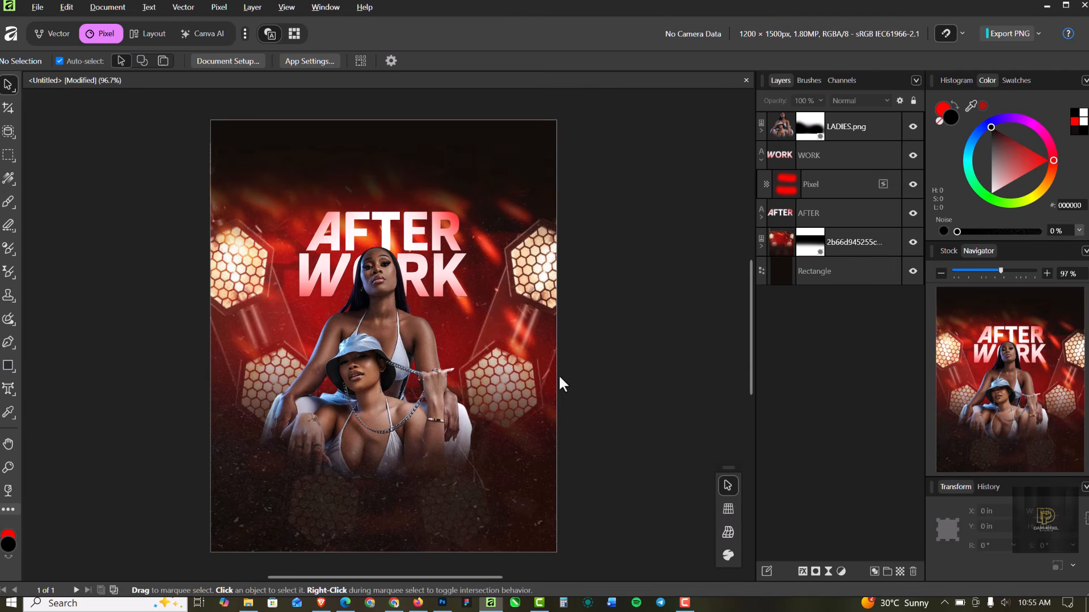
Step: Open the LADIES image for developing and set its Clarity to 48%
left_click(378, 373)
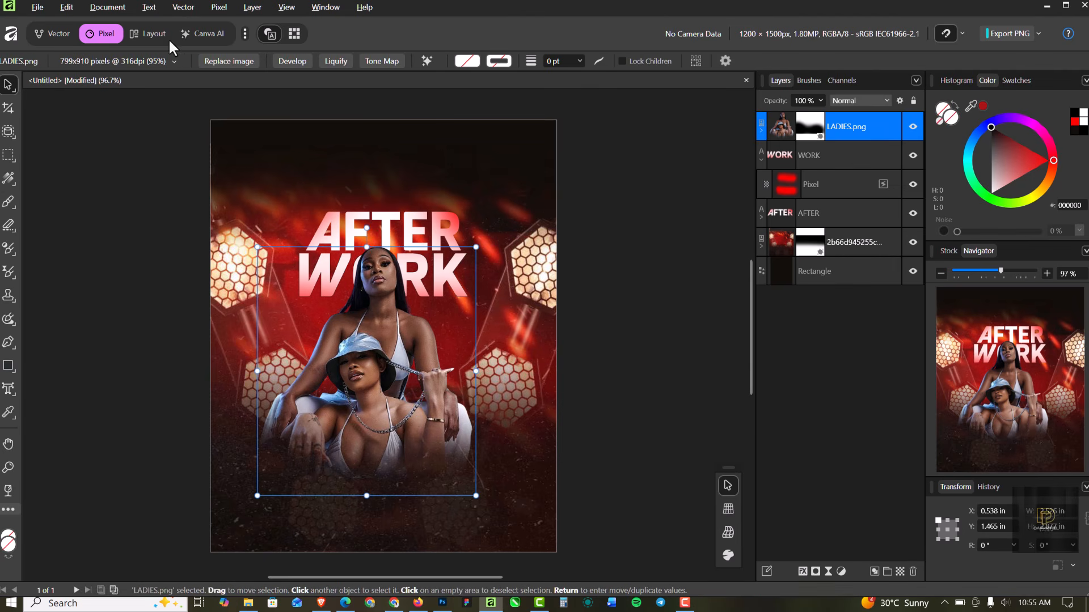
left_click(281, 62)
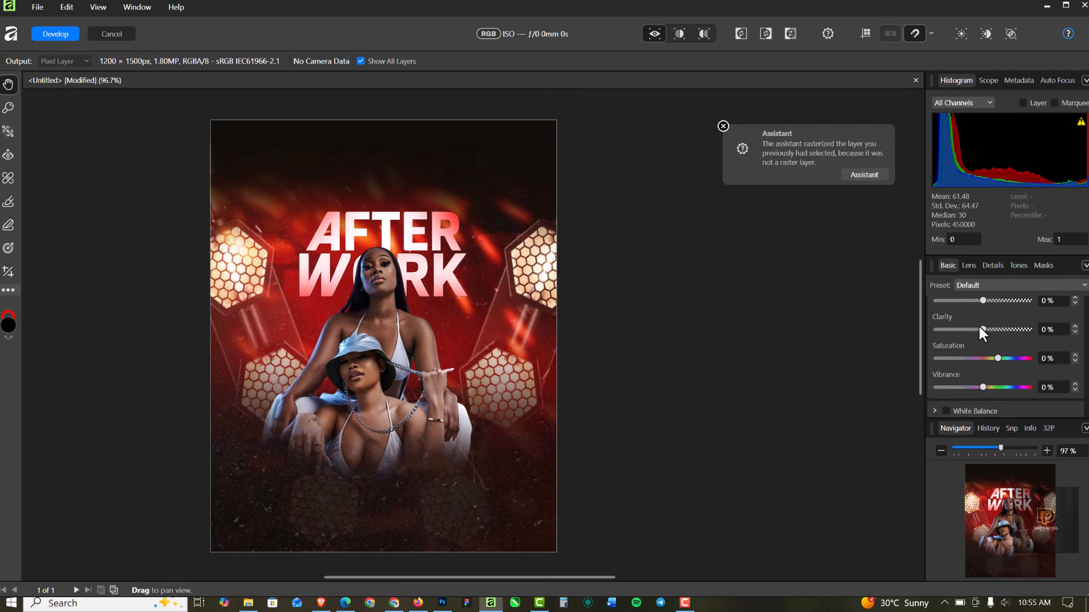
left_click_drag(983, 330, 1005, 329)
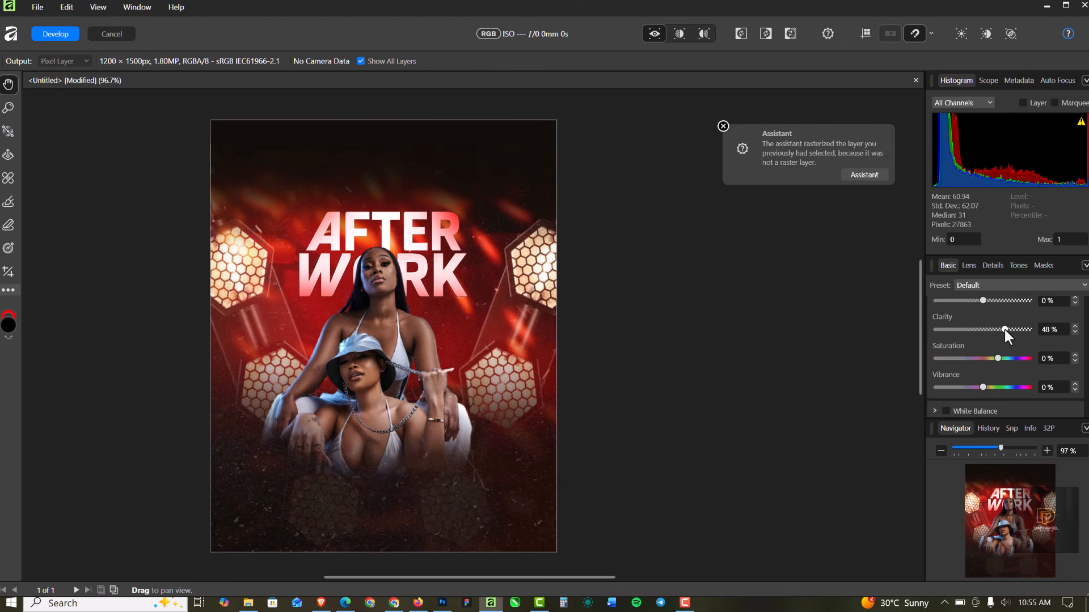
Step: Enable Detail Refinement for the LADIES image with a 9% radius and raise its amount to about the middle of the range
left_click(993, 266)
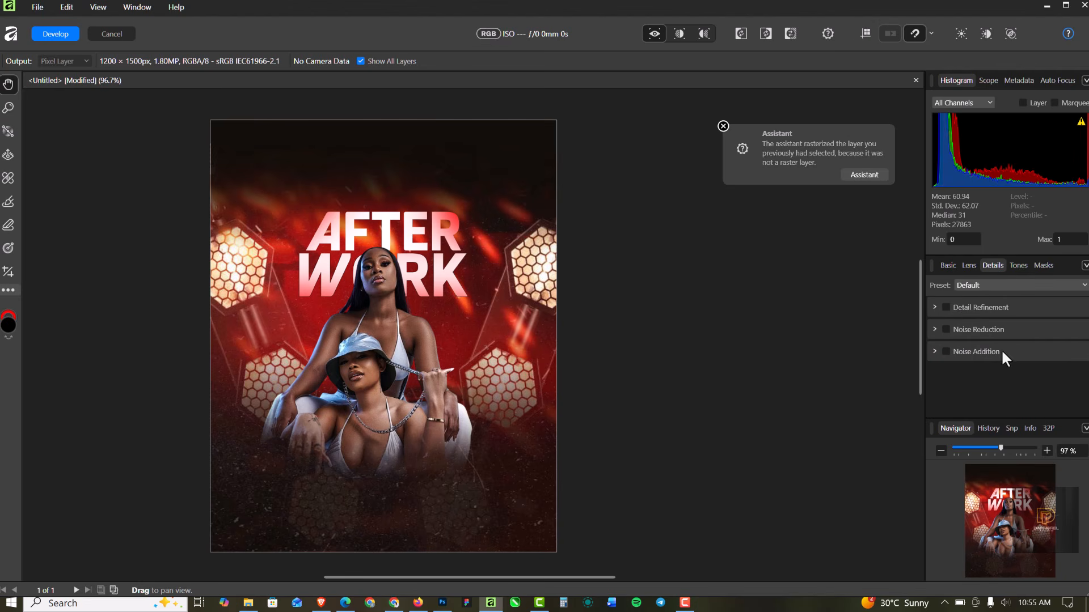
left_click(945, 306)
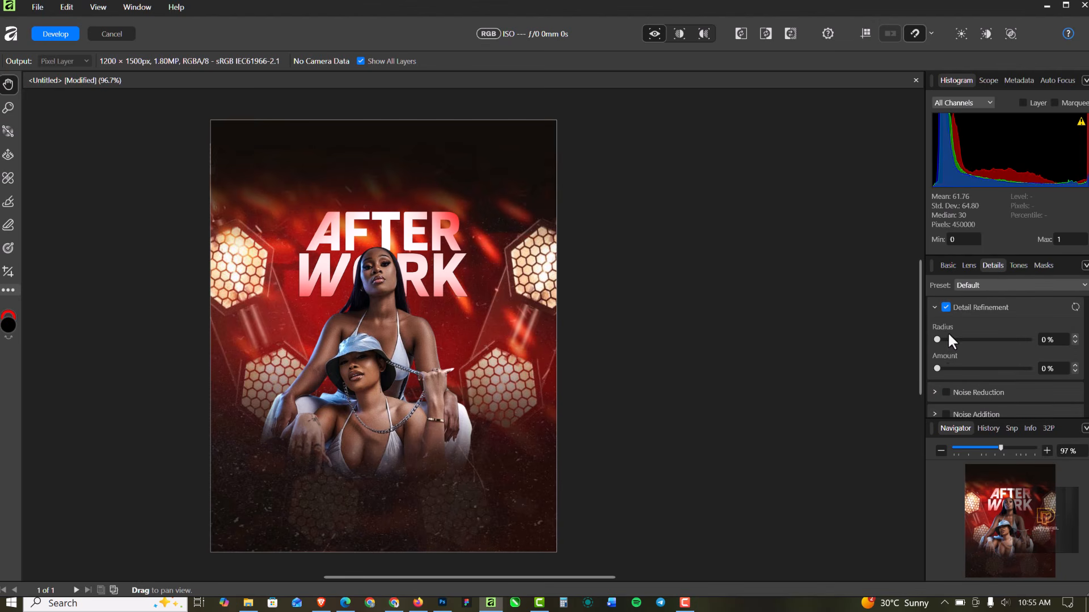
left_click_drag(937, 340, 943, 339)
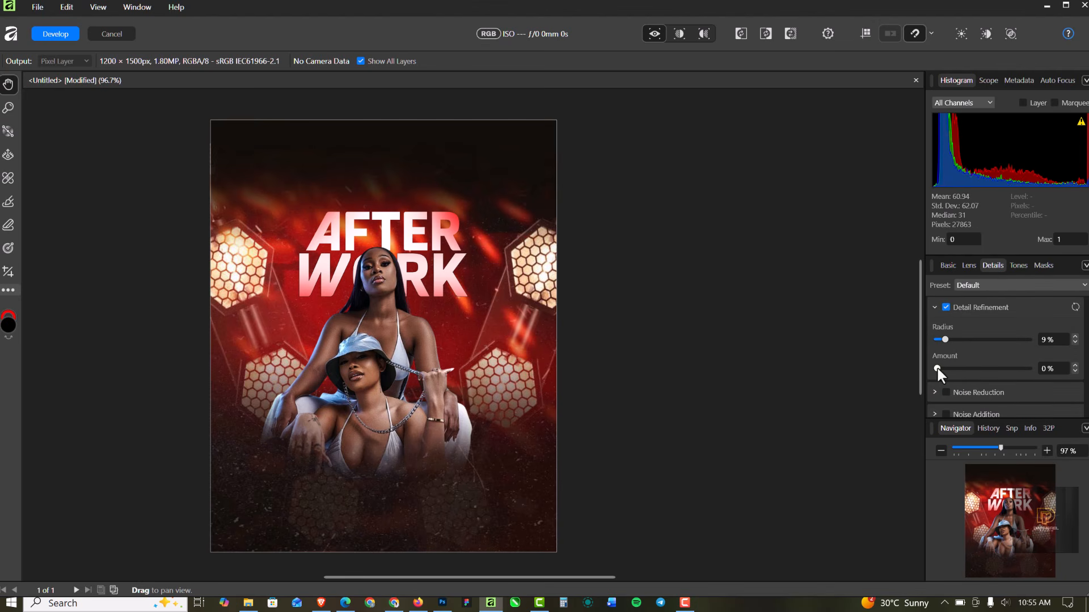
left_click_drag(937, 368, 983, 370)
Step: Raise the Clarity of the LADIES image to 63%, apply the development, and deselect the image
left_click(945, 265)
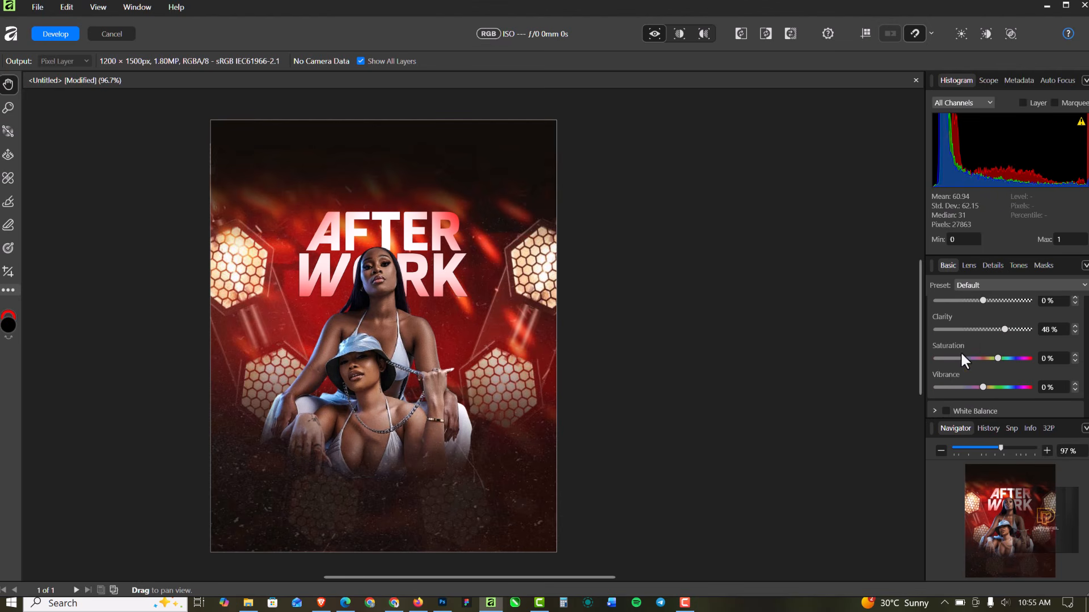
left_click(1011, 330)
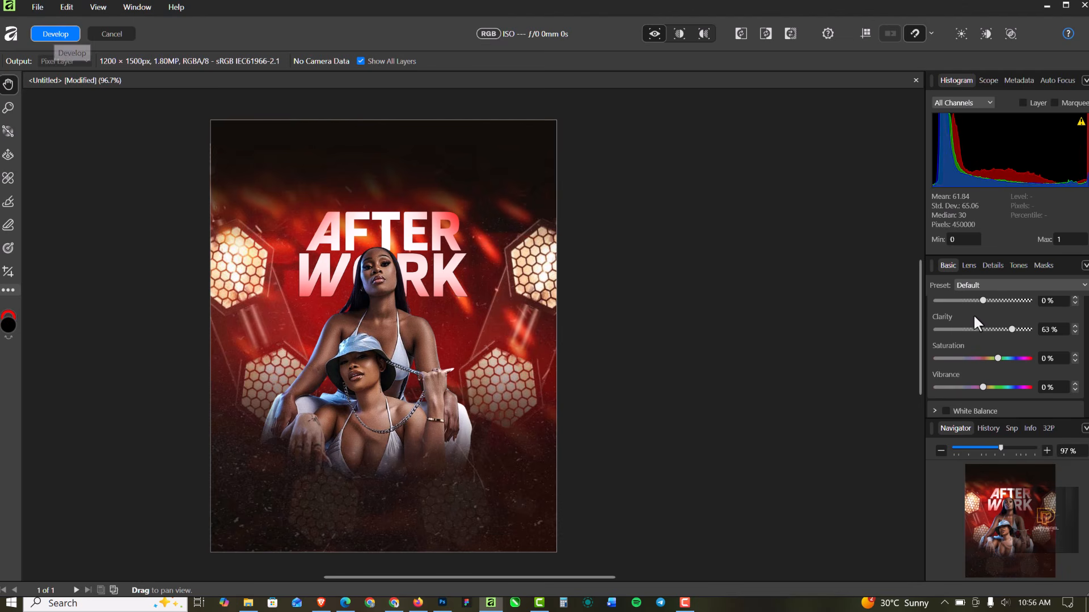
left_click(56, 34)
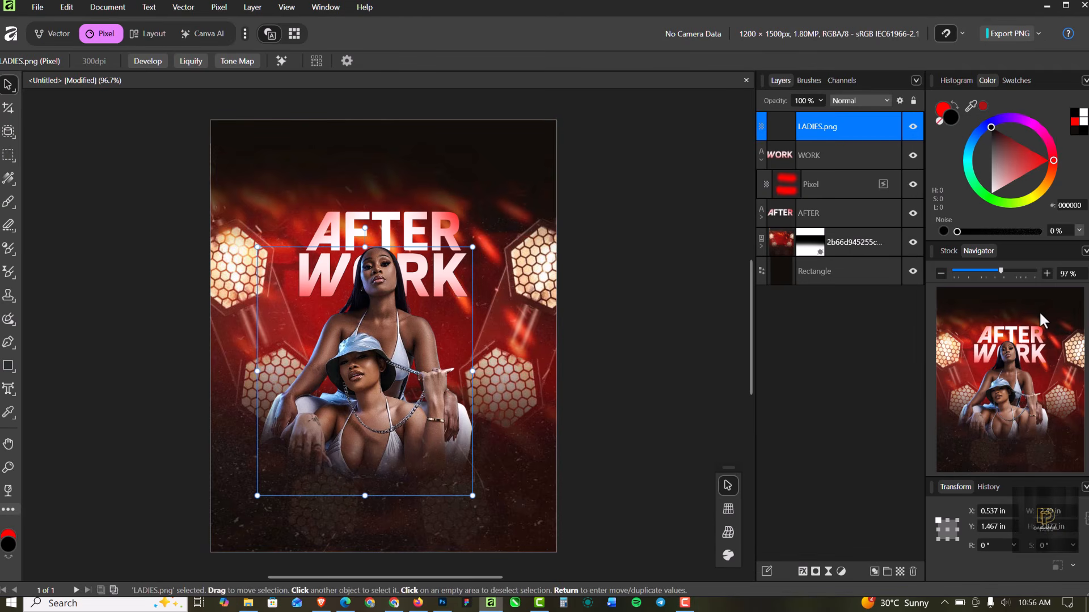
left_click(624, 222)
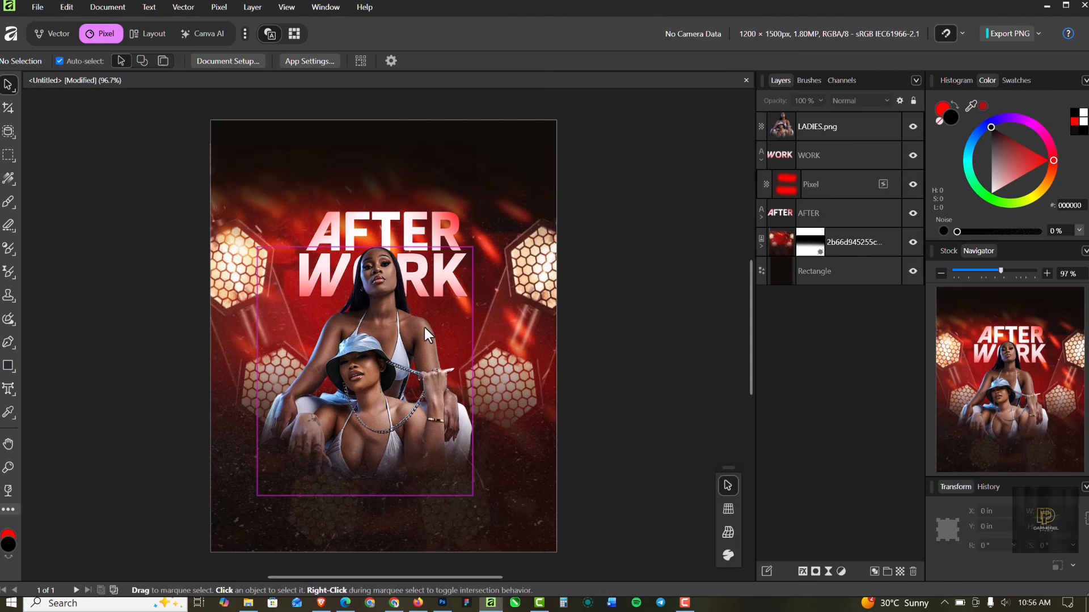
Step: Examine the developed LADIES image up close and against the whole flyer
left_click(411, 338)
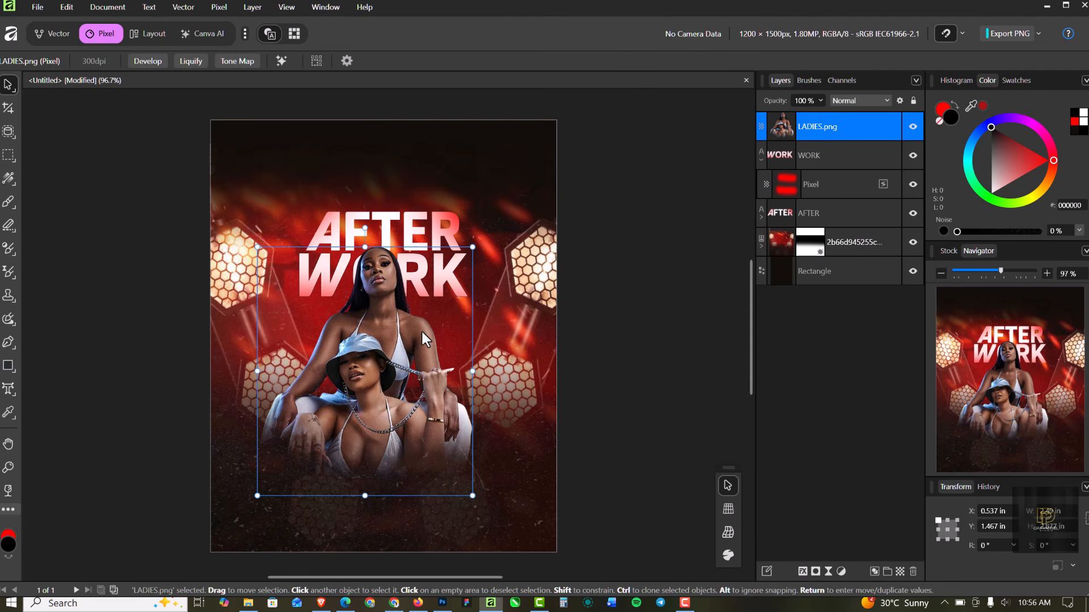
scroll(422, 332, "down", 1)
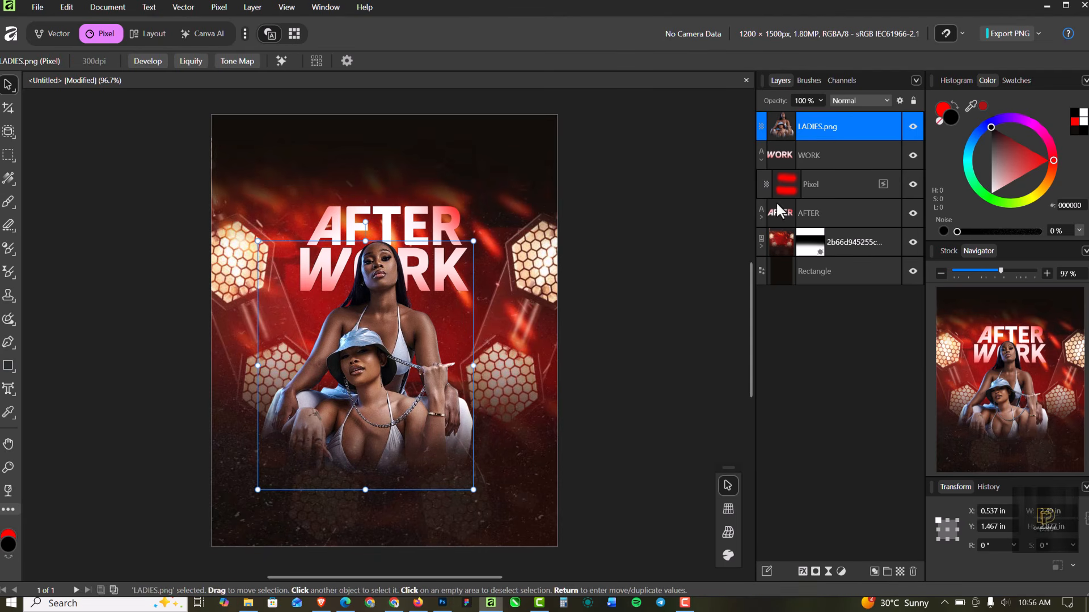
left_click(678, 279)
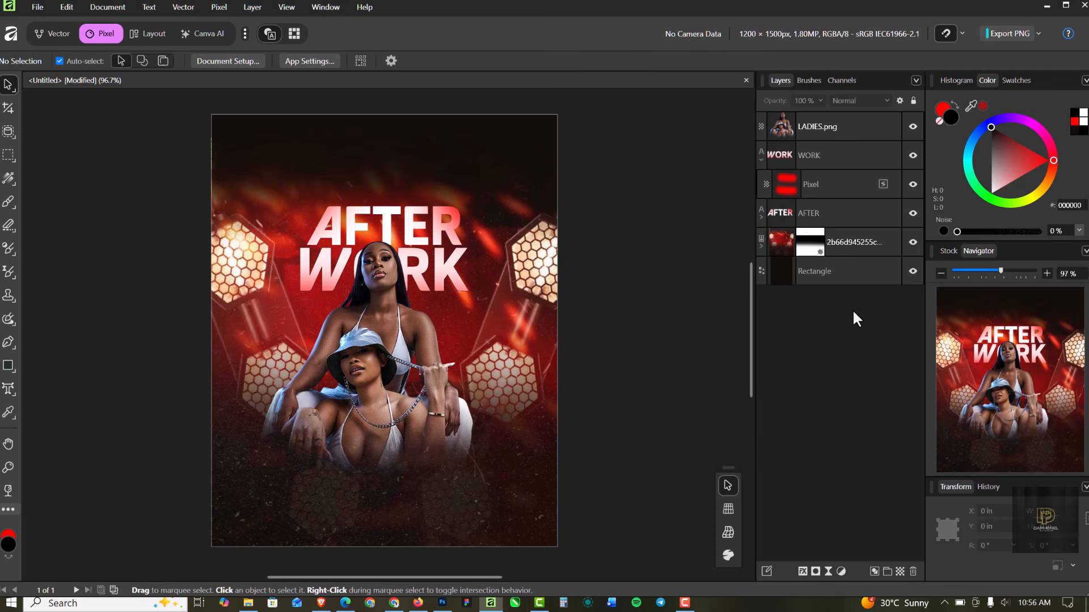
scroll(323, 343, "up", 2)
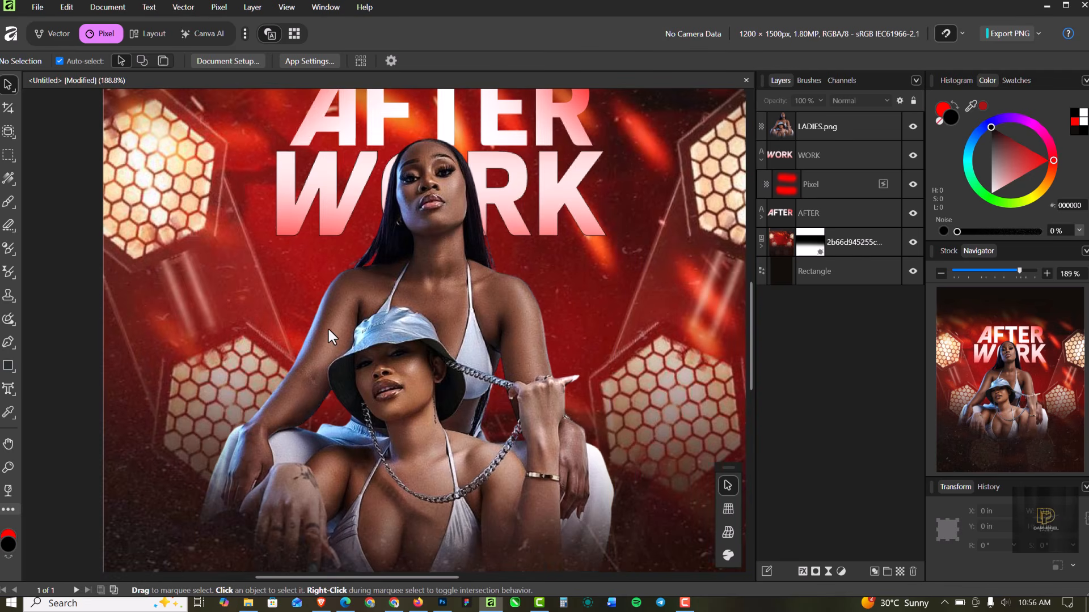
left_click(328, 326)
scroll(328, 327, "down", 1)
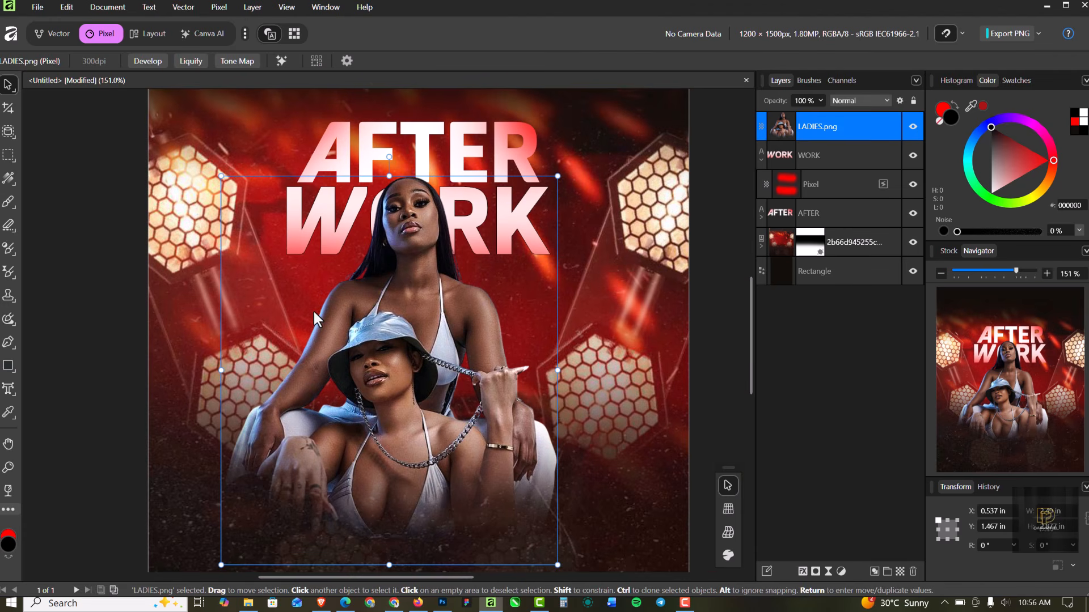
scroll(339, 356, "down", 1)
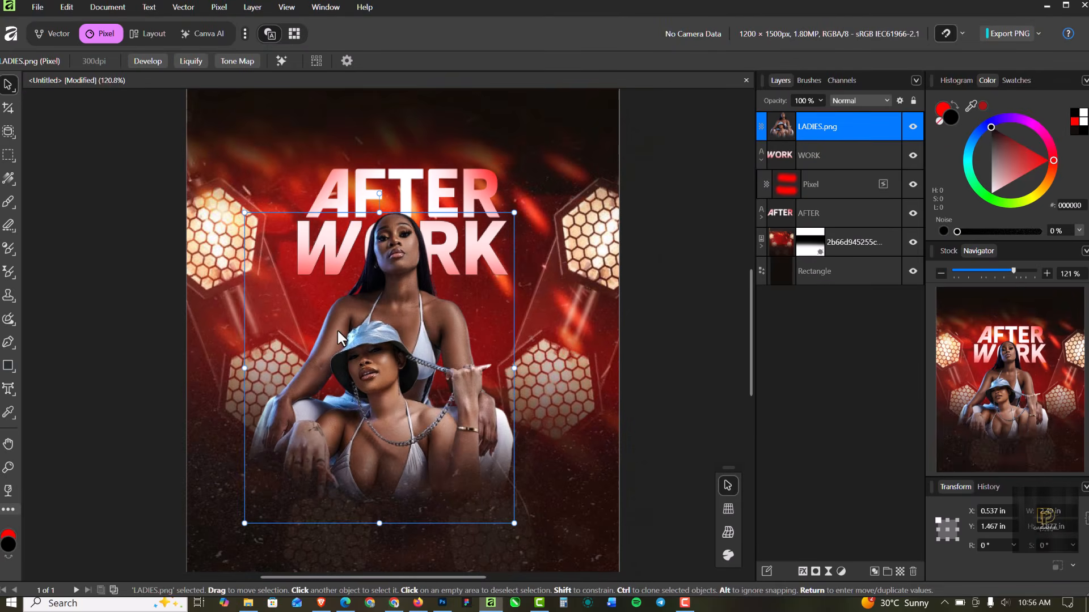
scroll(338, 331, "up", 1)
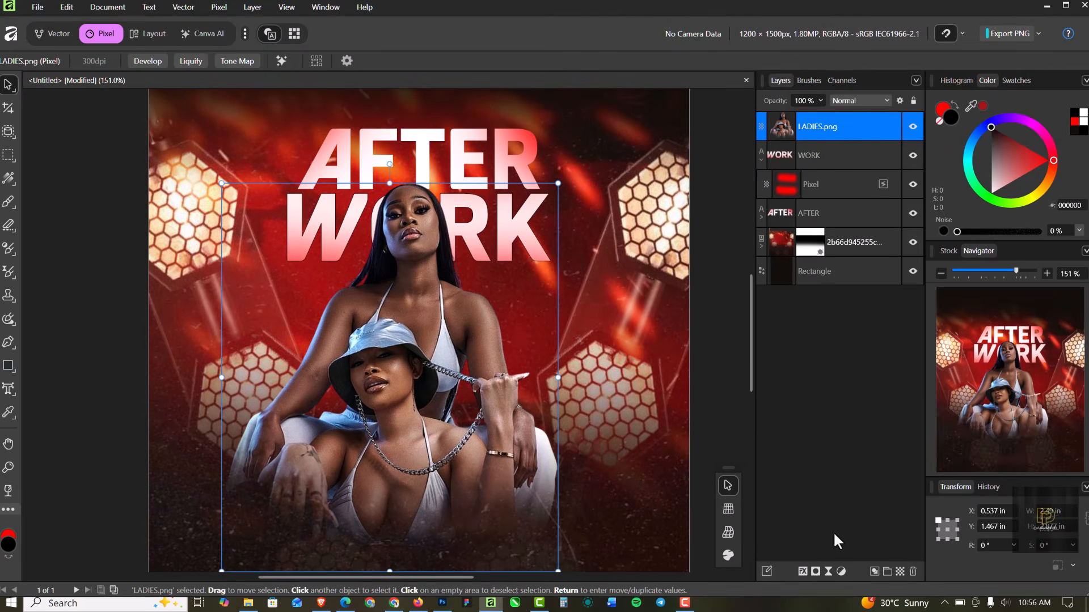
Step: Add a Recolor adjustment above the LADIES layer with hue 0°, saturation 100% and lightness 0%, and close its settings
left_click(841, 570)
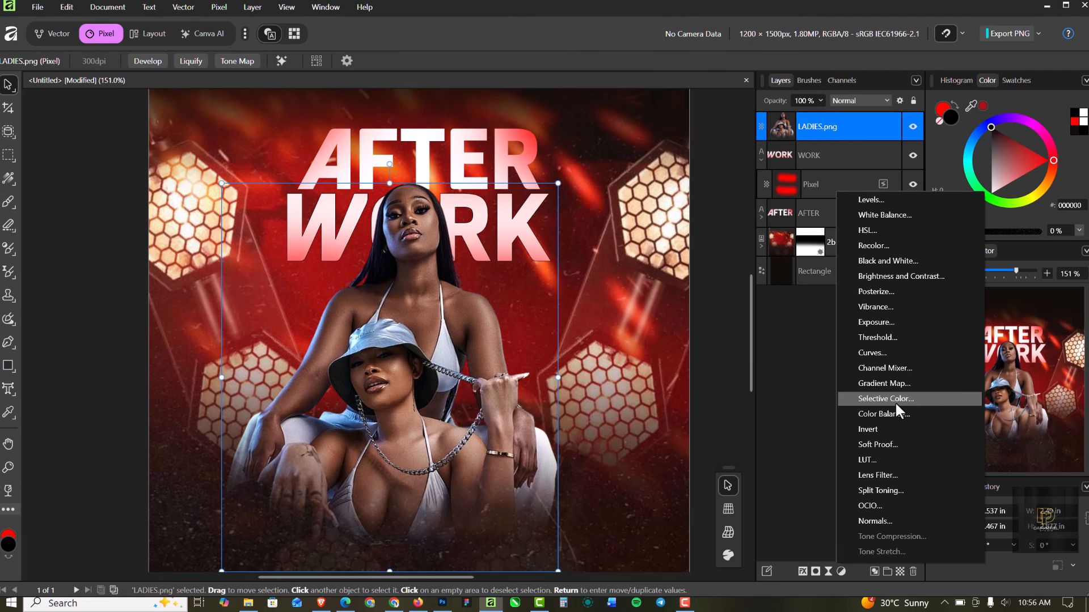
left_click(890, 245)
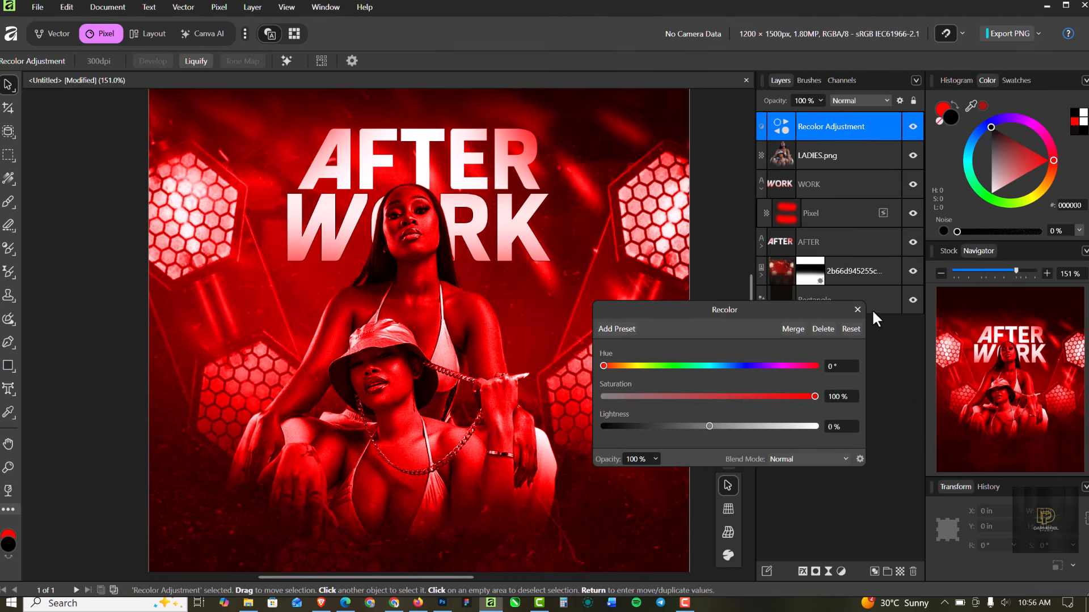
left_click(857, 310)
scroll(421, 318, "down", 3)
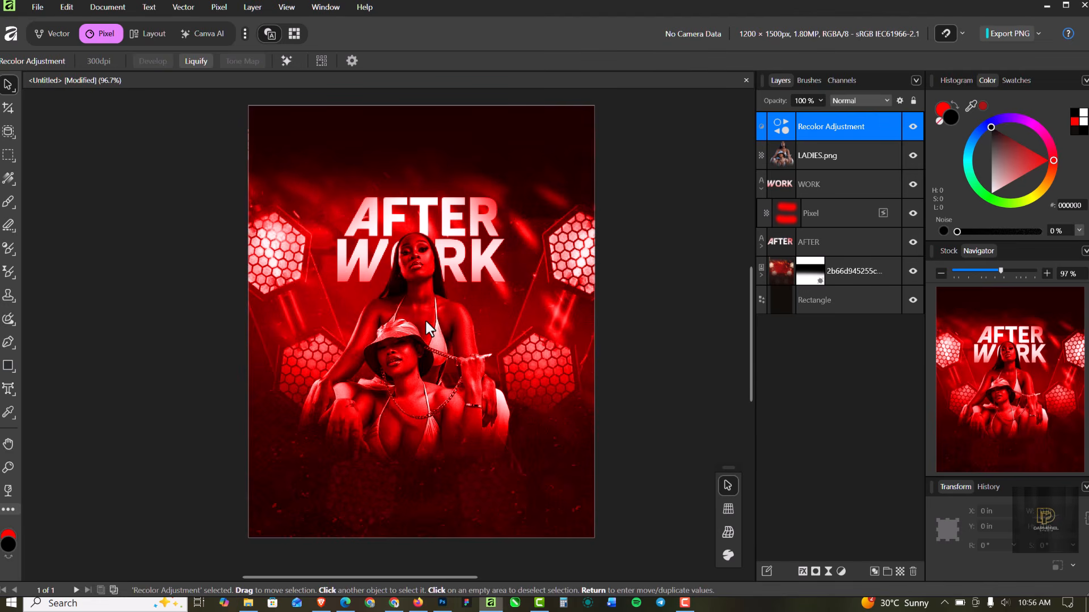
scroll(417, 318, "up", 2)
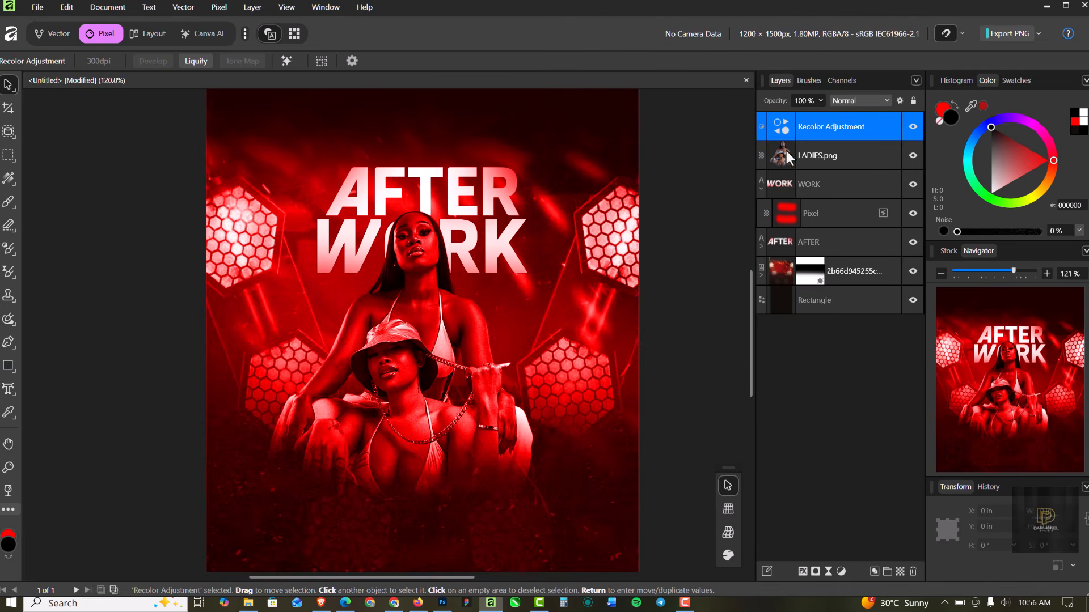
Step: Nest the Recolor adjustment inside the LADIES layer so it tints only the ladies, and expand that layer
left_click_drag(855, 130, 853, 161)
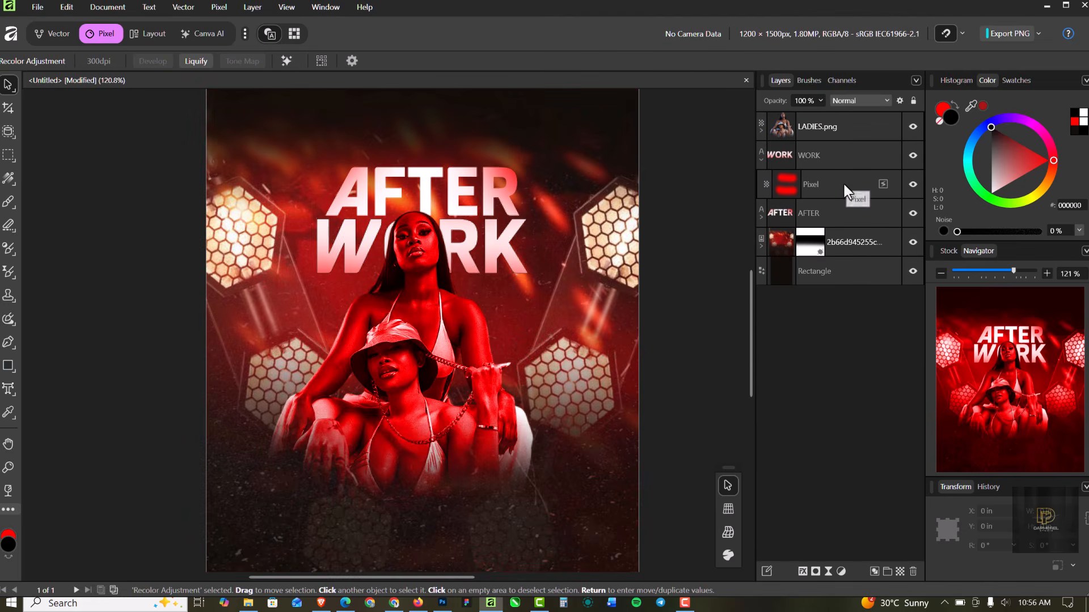
scroll(472, 312, "down", 1)
scroll(467, 305, "up", 3)
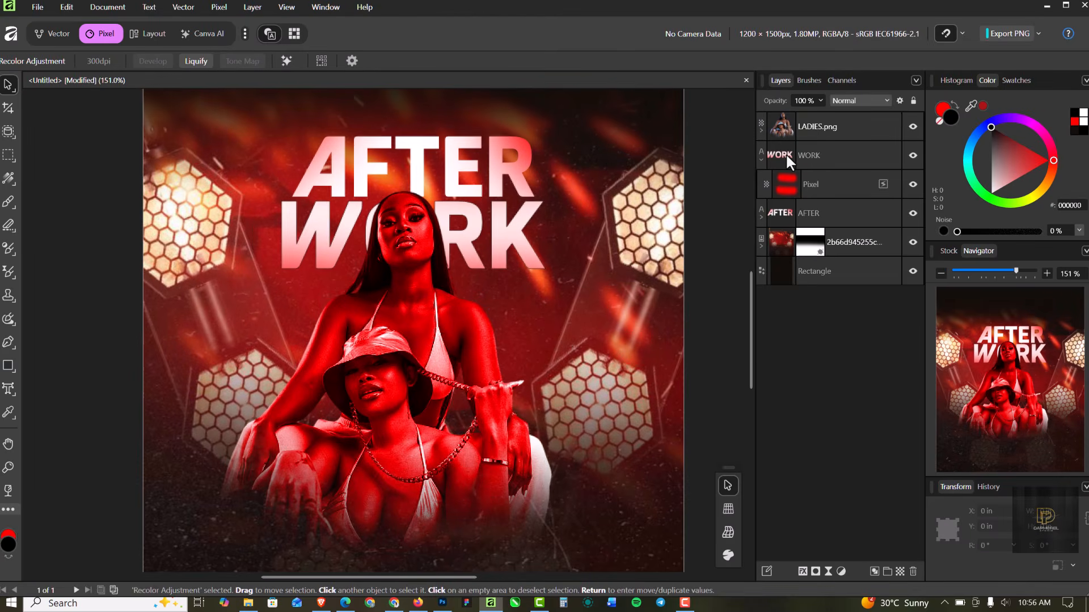
left_click(761, 130)
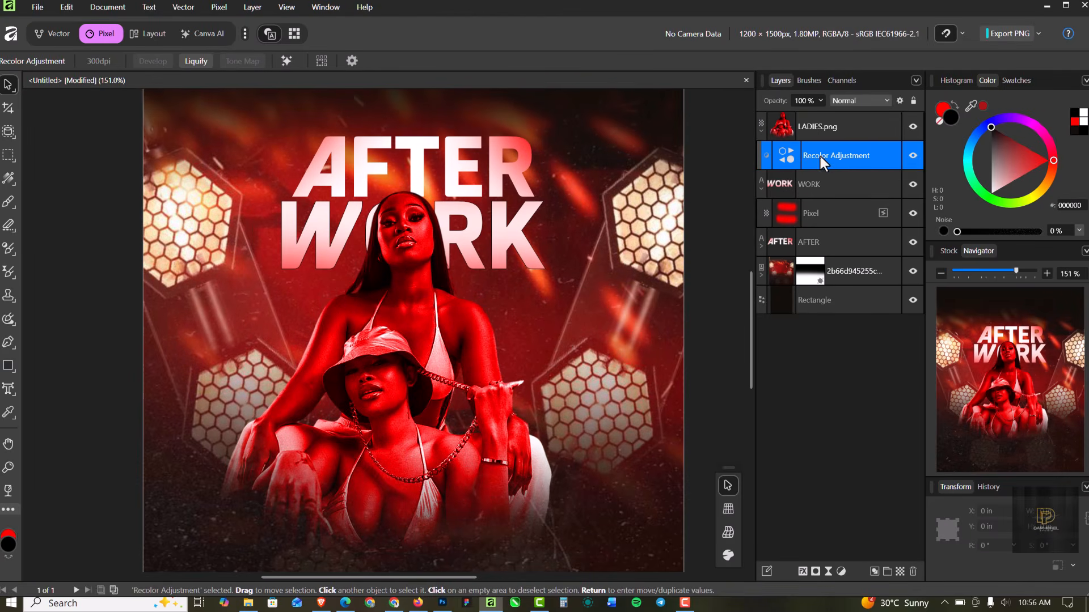
Step: Add a mask to the Recolor adjustment and invert it to black to hide the red tint
double_click(839, 156)
left_click(815, 570)
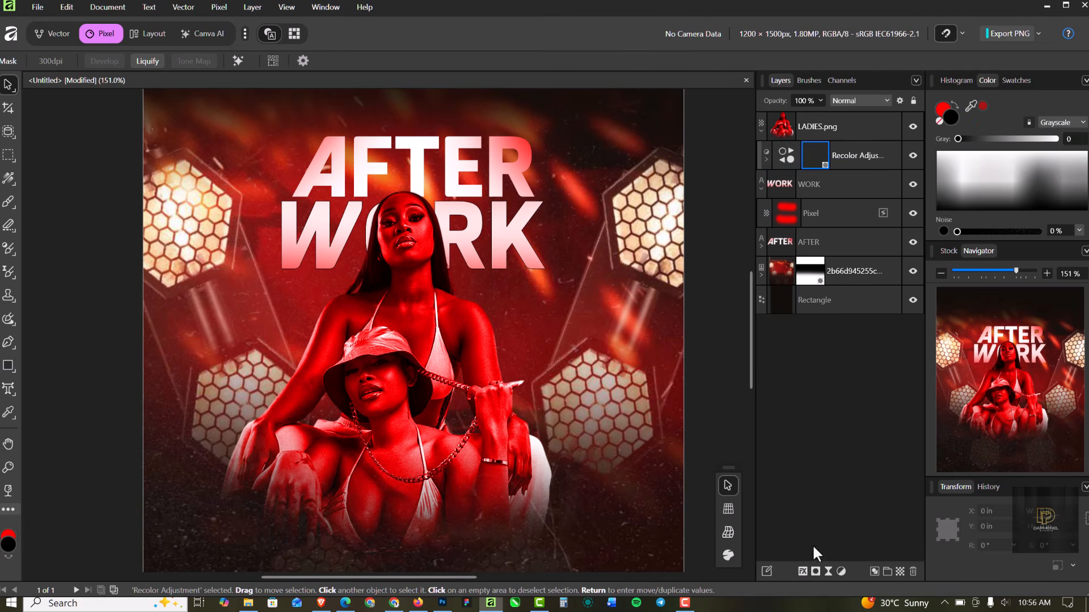
left_click(813, 151)
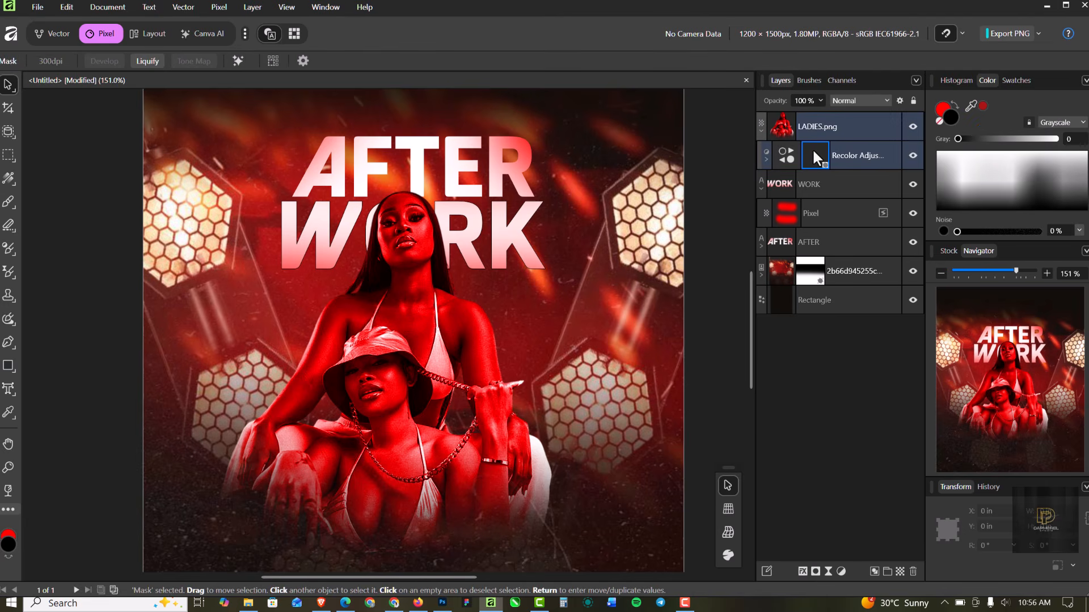
key("ctrl+i")
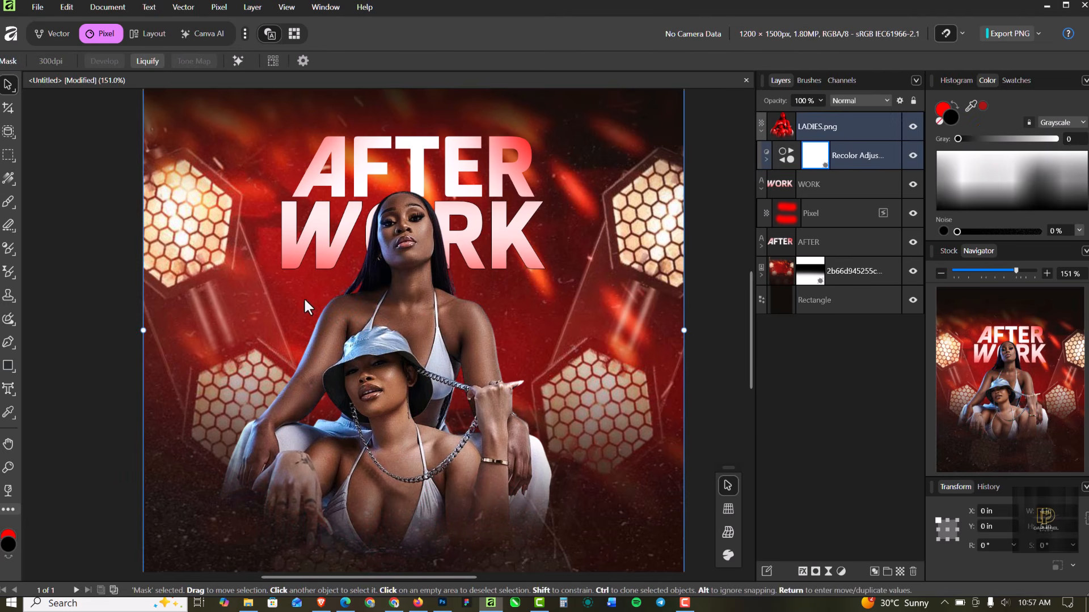
Step: Paint white on the Recolor mask with an 86 px Paint Brush to reveal red rim light along the rear lady's image-left shoulder
scroll(357, 307, "up", 3)
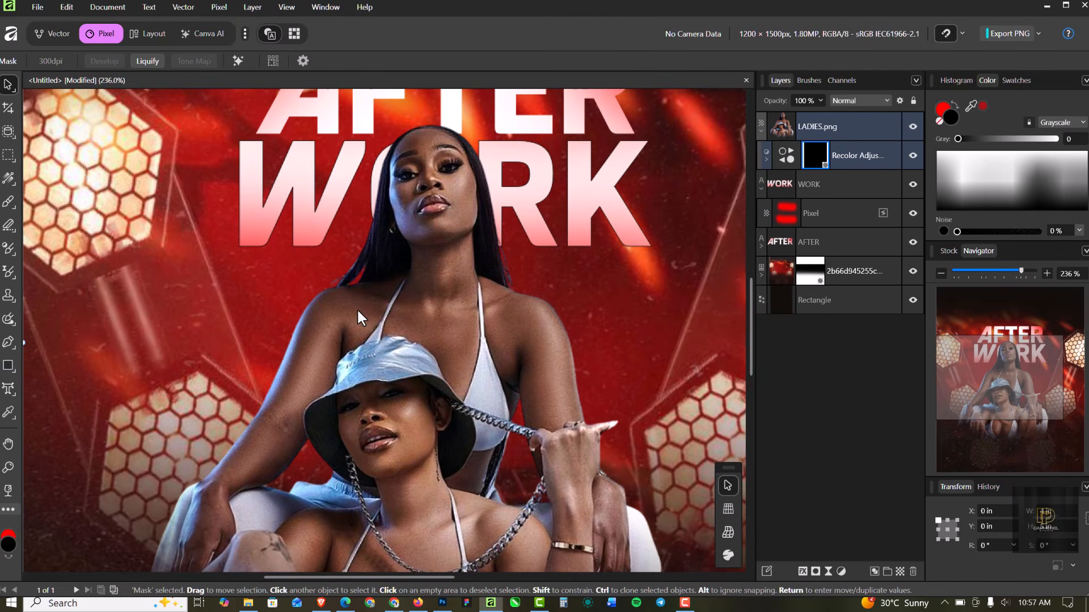
right_click(9, 202)
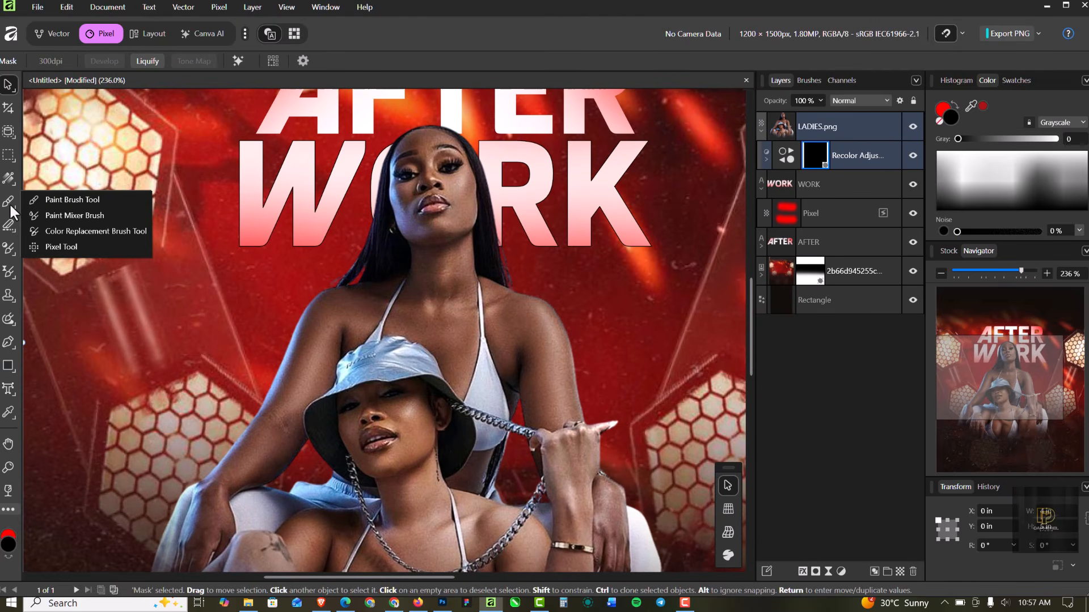
left_click(46, 199)
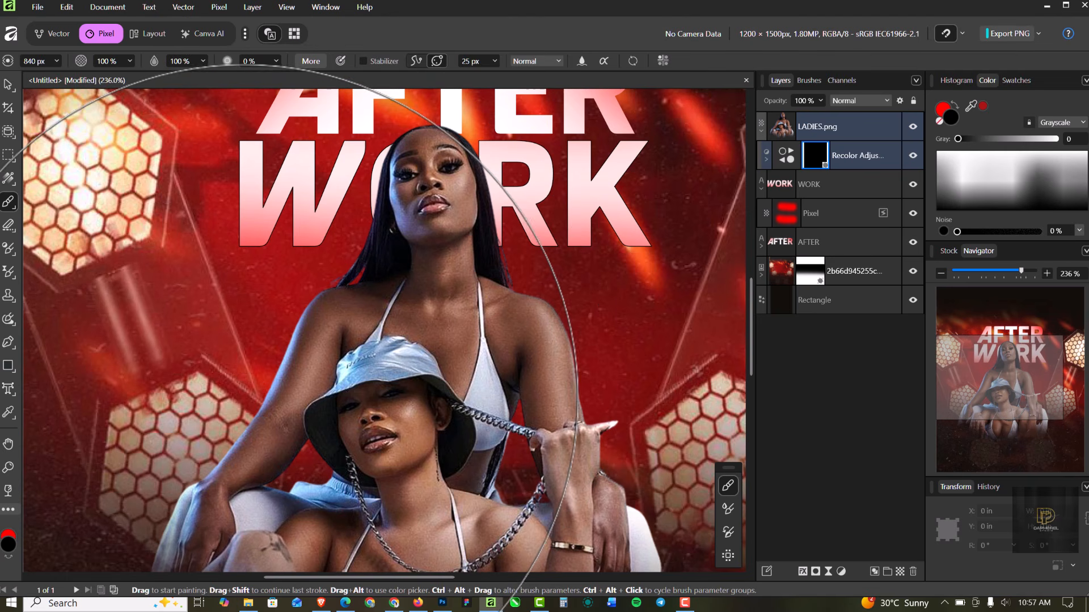
key("x")
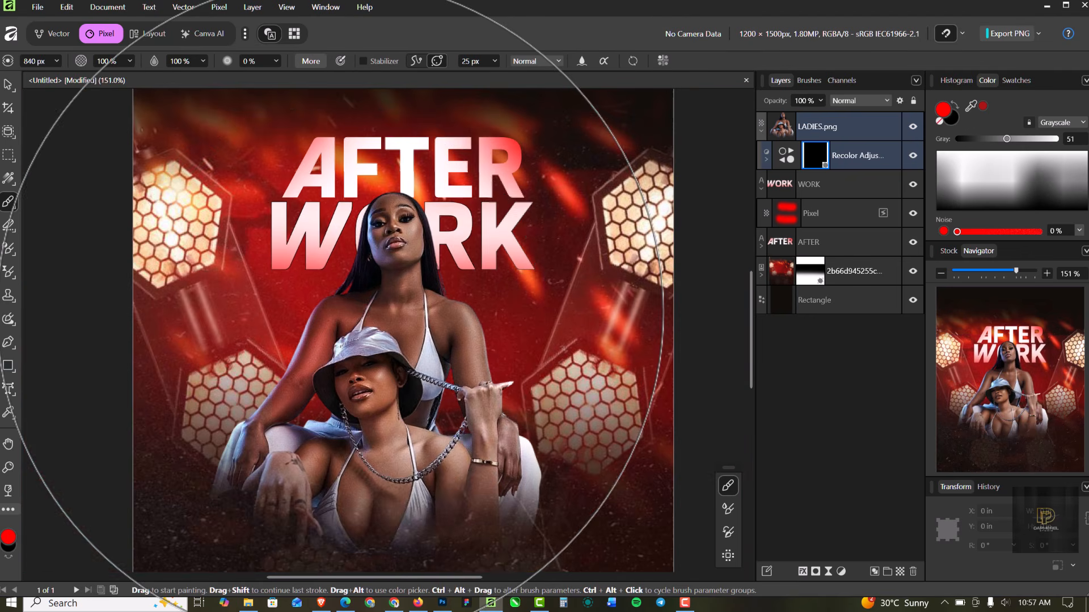
scroll(386, 331, "down", 3)
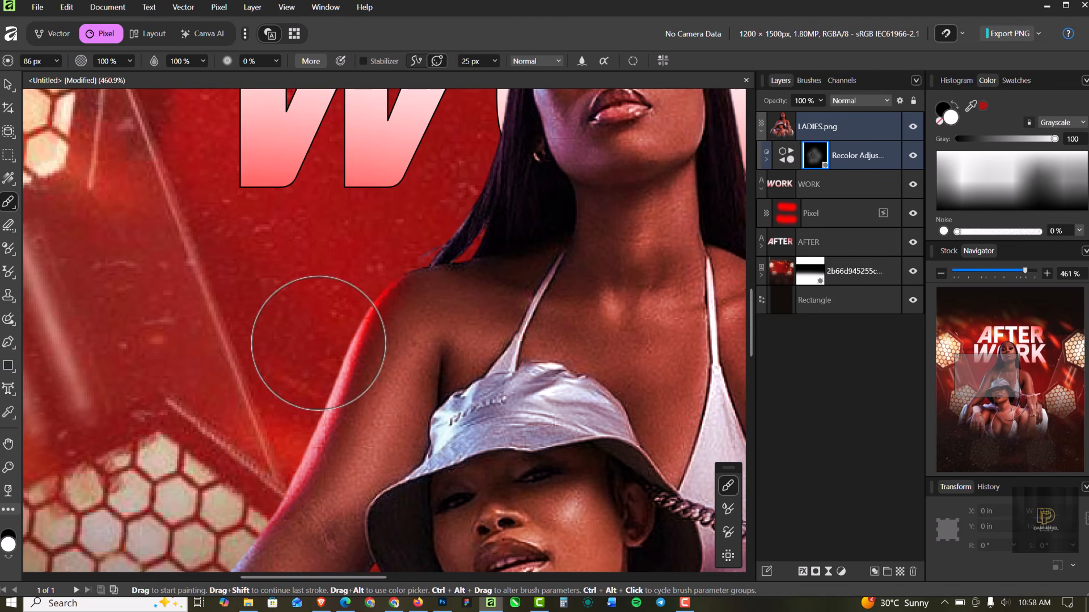
scroll(354, 220, "down", 5)
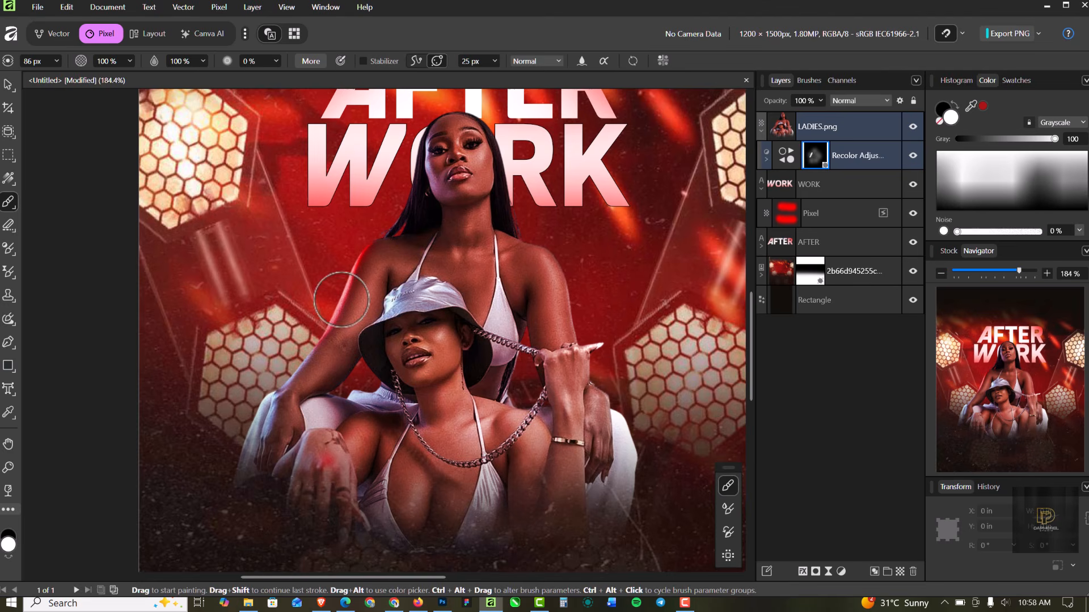
Step: Extend the red rim light on the Recolor mask down the outer edge of the same arm to the wrist
scroll(299, 342, "up", 2)
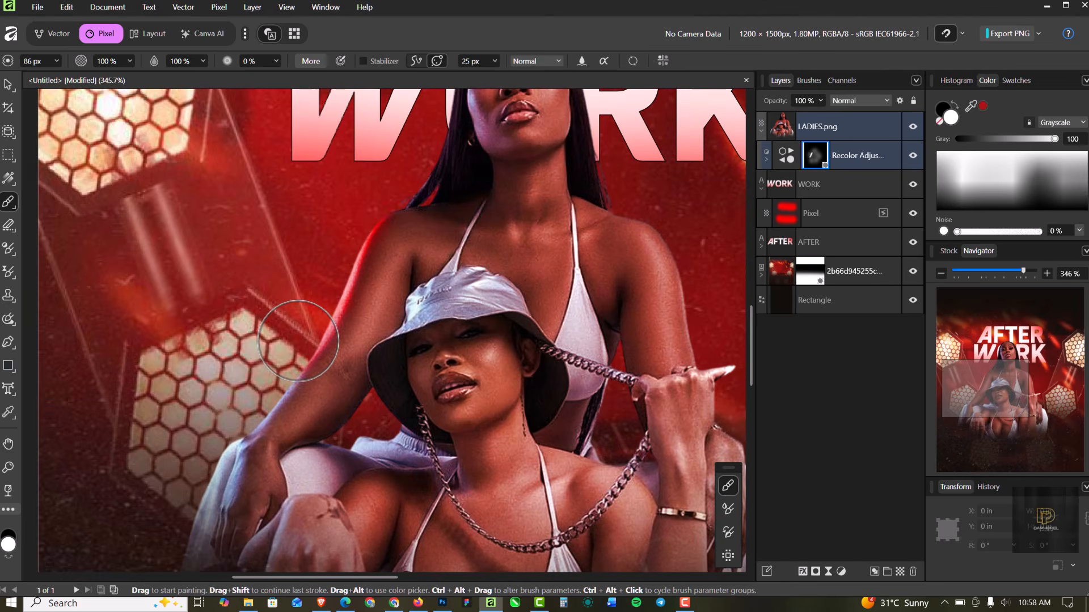
scroll(299, 341, "up", 1)
mouse_move(223, 444)
left_mouse_down()
mouse_move(206, 470)
mouse_move(285, 368)
left_mouse_up()
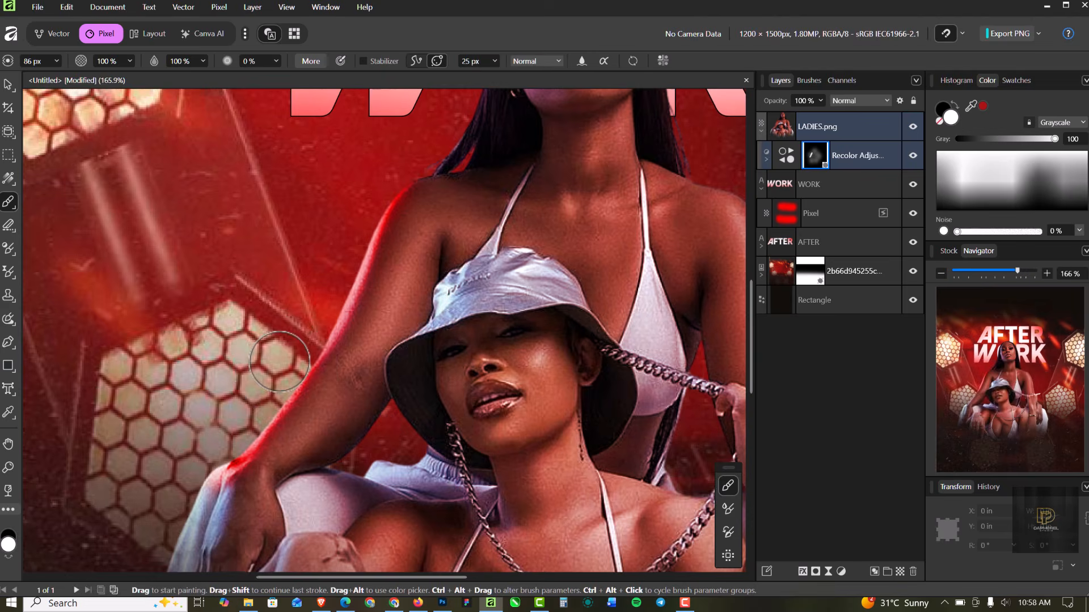
scroll(279, 398, "down", 3)
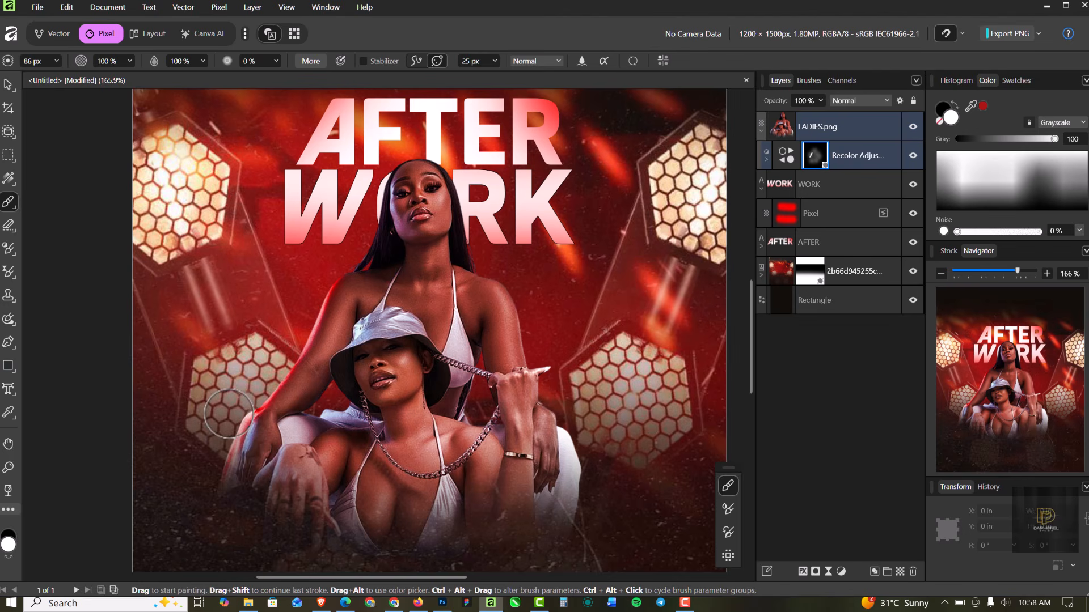
Step: Paint red rim light on the rear lady's image-right arm and the image-left side of her face
scroll(498, 340, "up", 3)
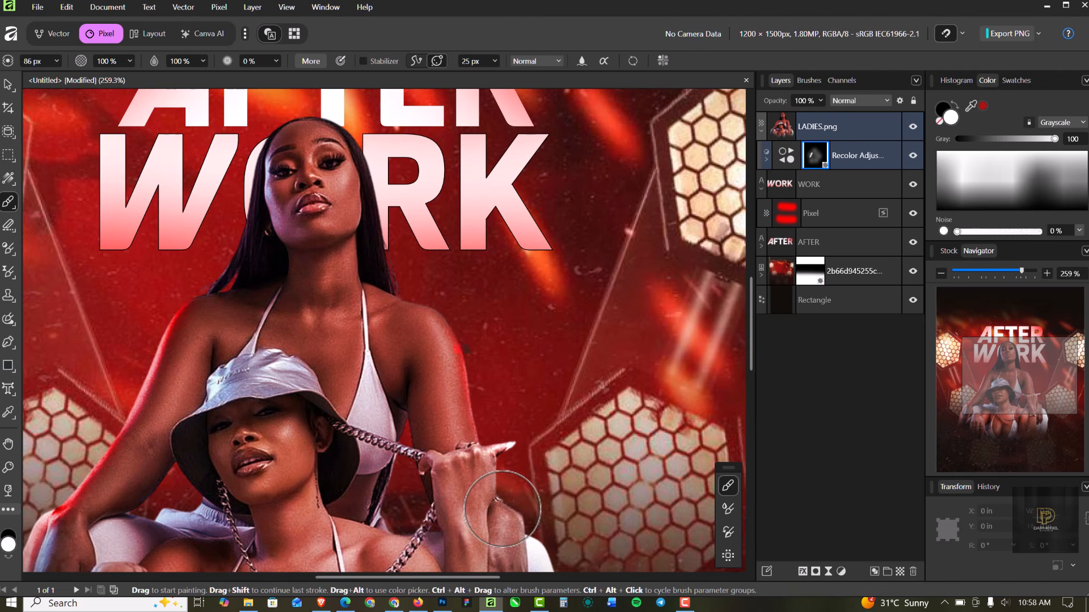
left_click(384, 334)
scroll(379, 323, "up", 2)
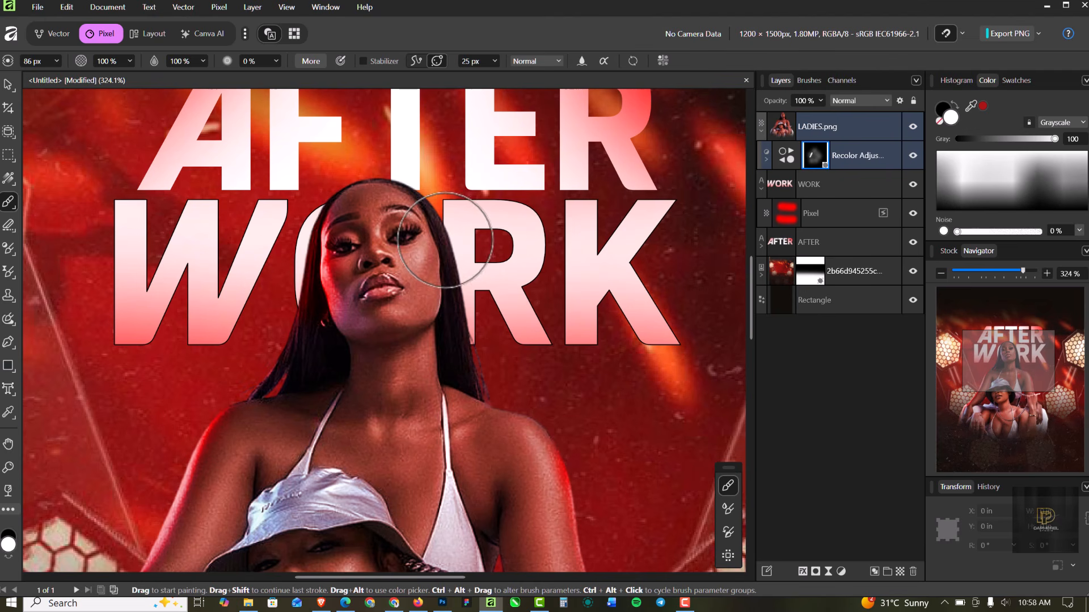
Step: Add red rim light to the rear lady's hand beside the bracelet and to the hands resting on the image's left side
scroll(359, 215, "down", 6)
scroll(431, 352, "up", 2)
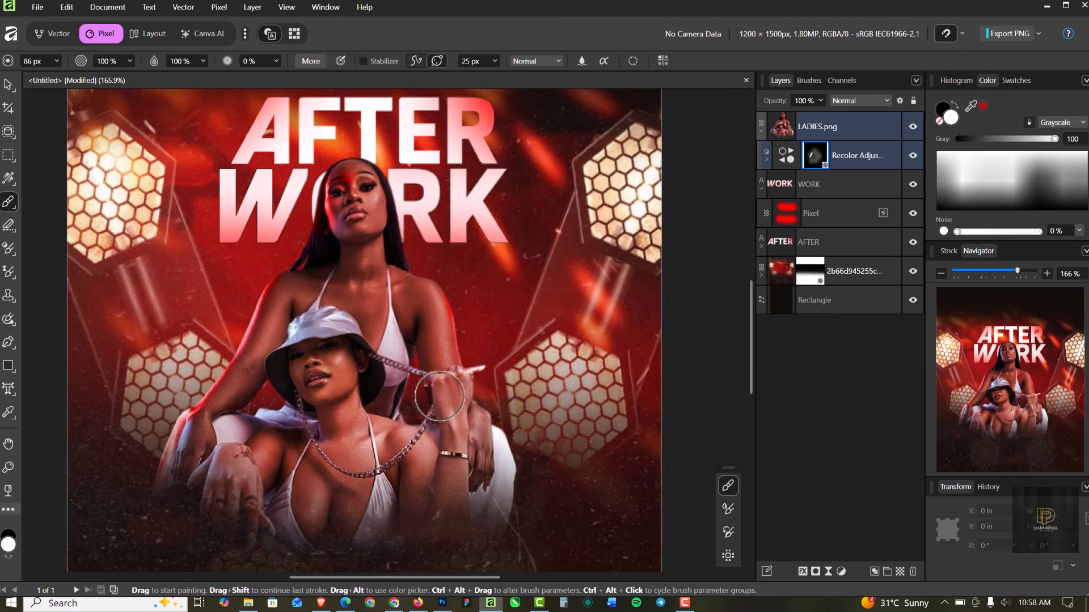
left_click_drag(476, 406, 488, 454)
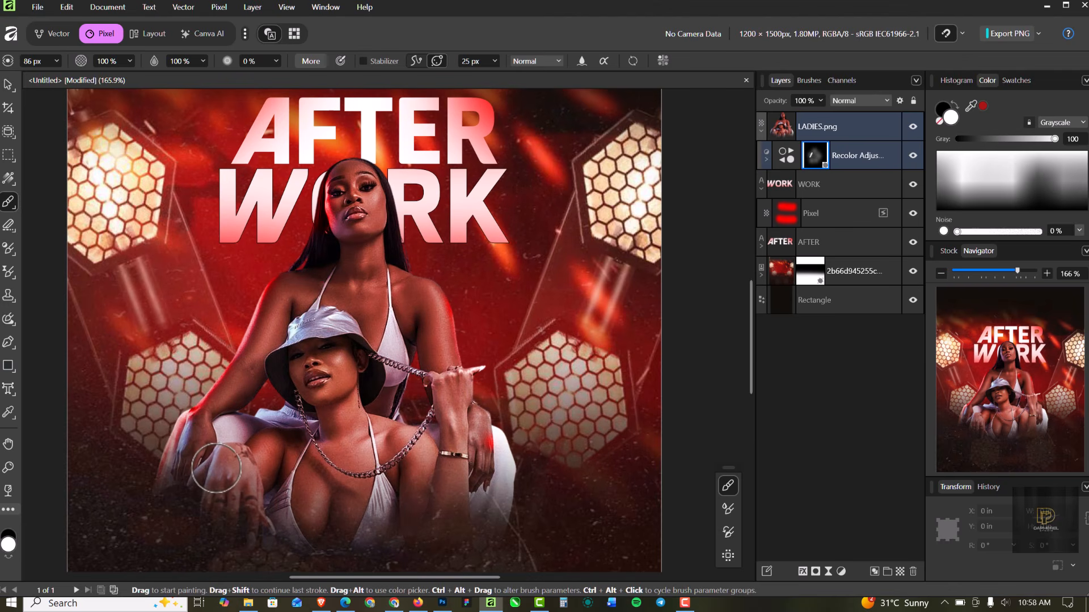
mouse_move(212, 454)
left_mouse_down()
mouse_move(195, 500)
mouse_move(213, 458)
mouse_move(197, 538)
mouse_move(186, 421)
mouse_move(151, 531)
left_mouse_up()
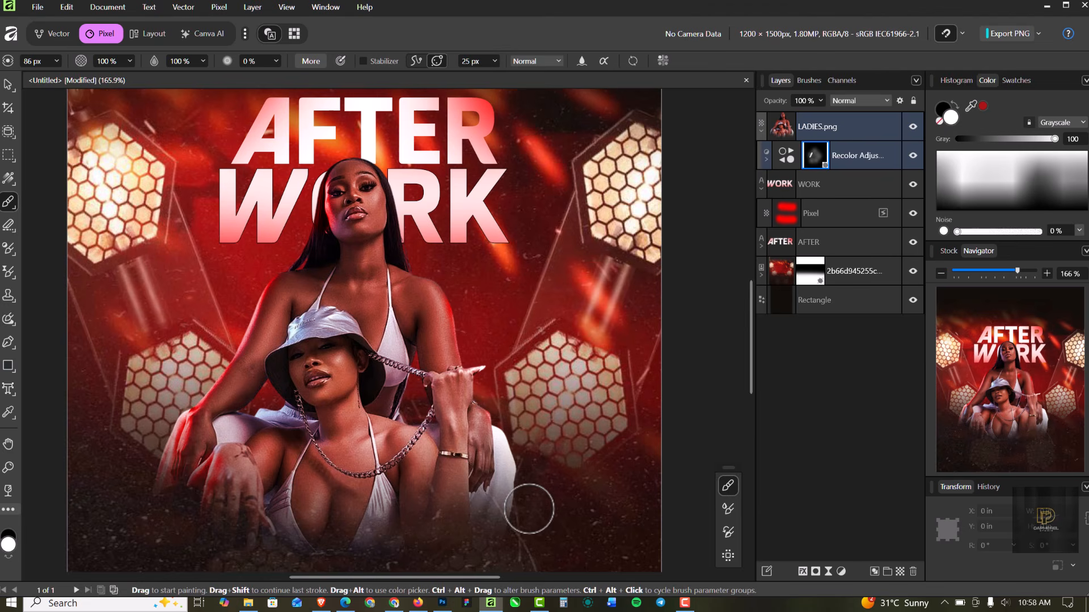
Step: Strengthen the red rim light along the rear lady's image-right upper arm, carrying it up over the shoulder
scroll(405, 360, "up", 5)
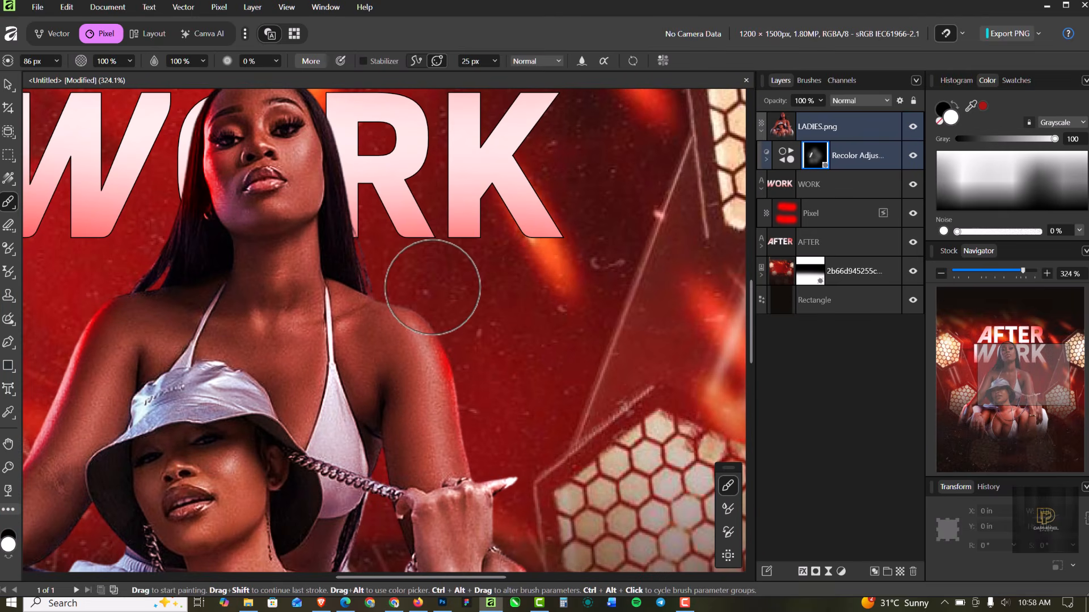
scroll(430, 272, "down", 5)
scroll(432, 289, "down", 2)
scroll(445, 272, "up", 8)
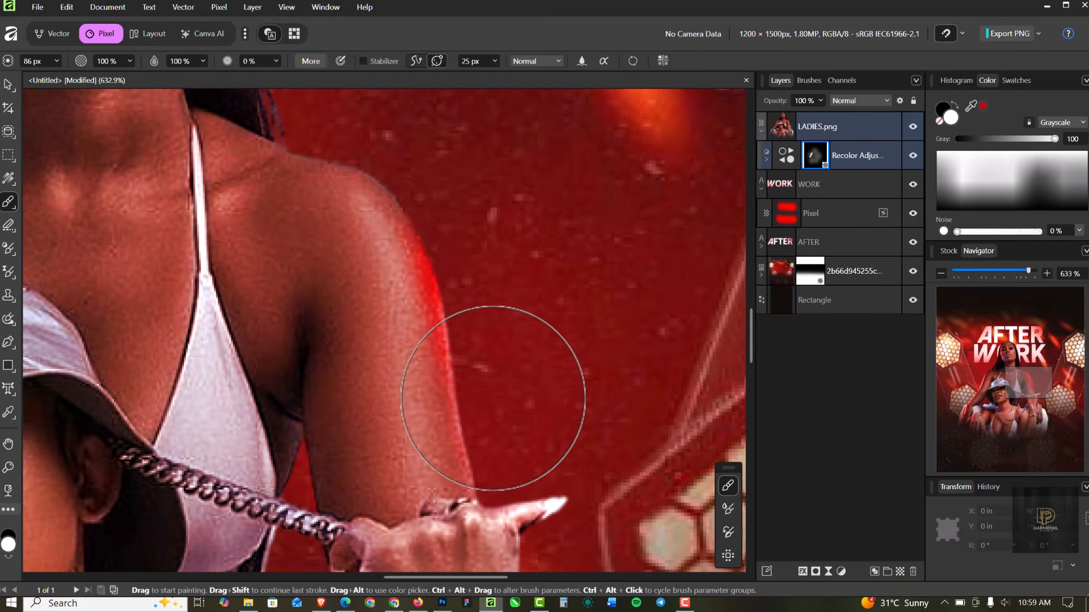
left_click_drag(500, 436, 452, 198)
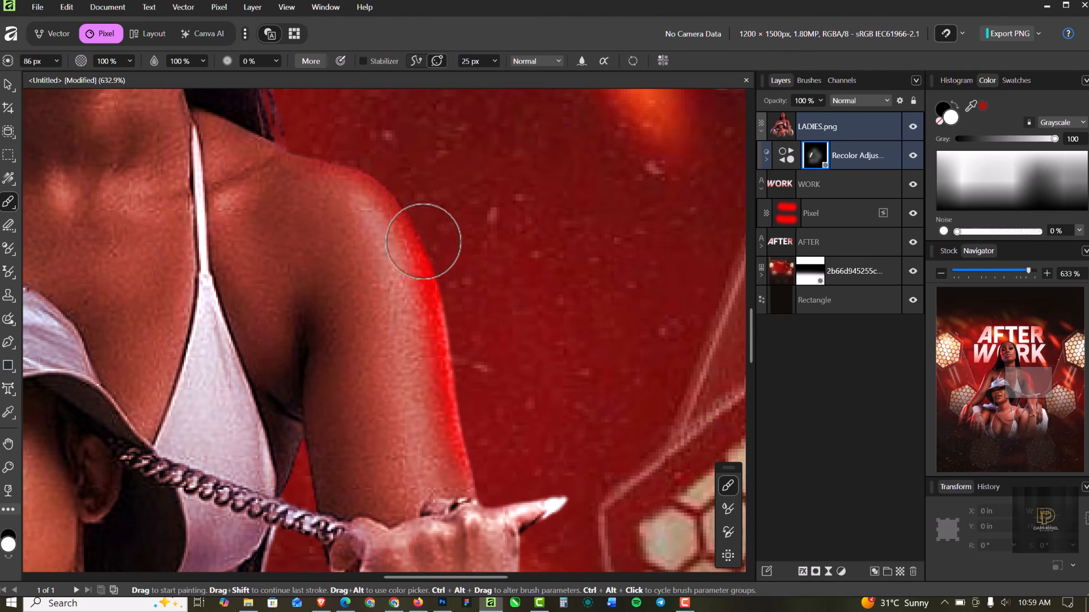
Step: Paint red rim light along the rear lady's hair and the image-right side of her face
key("ctrl+0")
scroll(396, 182, "up", 8)
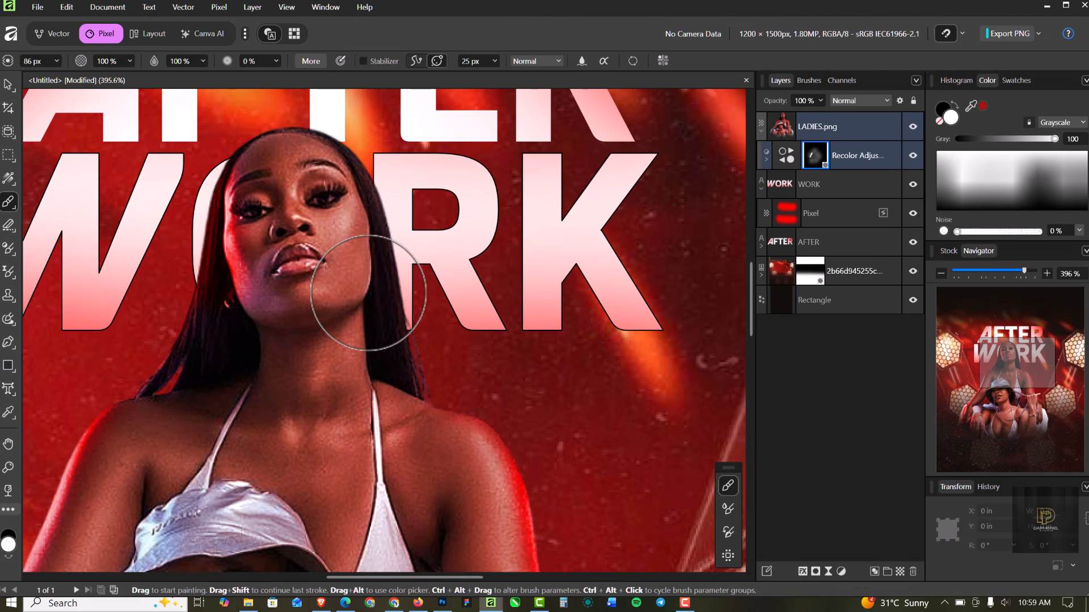
scroll(465, 261, "down", 4)
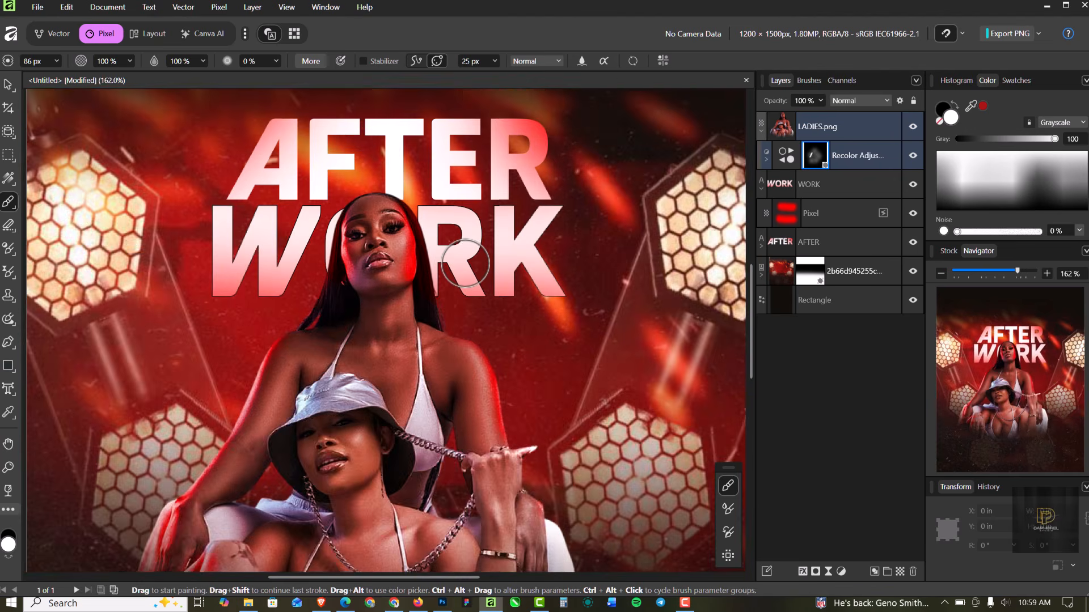
scroll(465, 261, "down", 1)
scroll(418, 245, "up", 5)
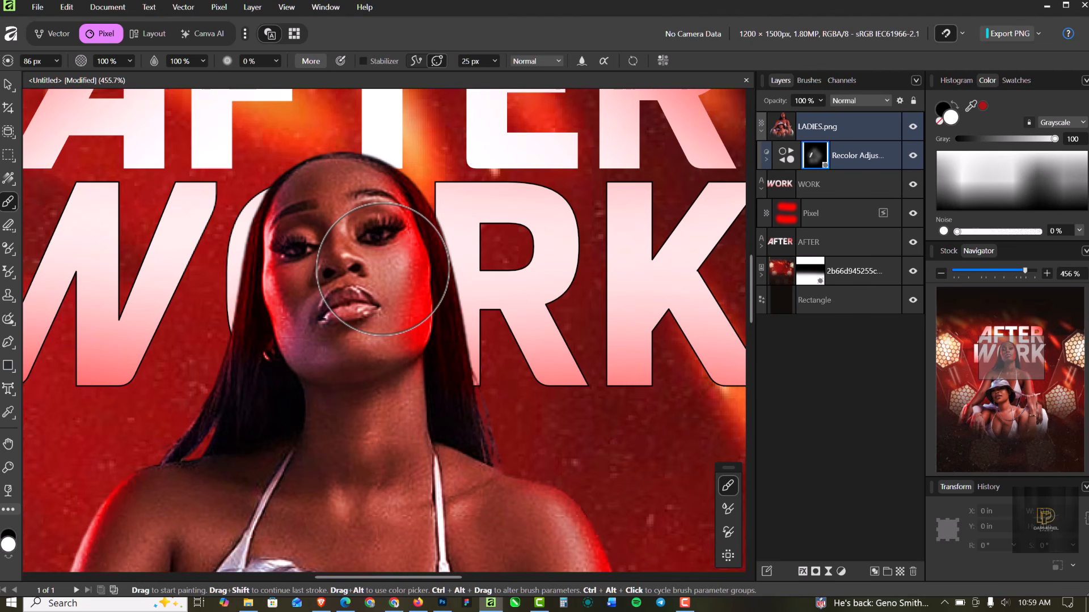
Step: Paint black on the Recolor mask over the rear lady's face to remove the excess red from her image-right cheek
key("x")
mouse_move(382, 271)
left_mouse_down()
mouse_move(395, 231)
mouse_move(392, 353)
mouse_move(386, 280)
left_mouse_up()
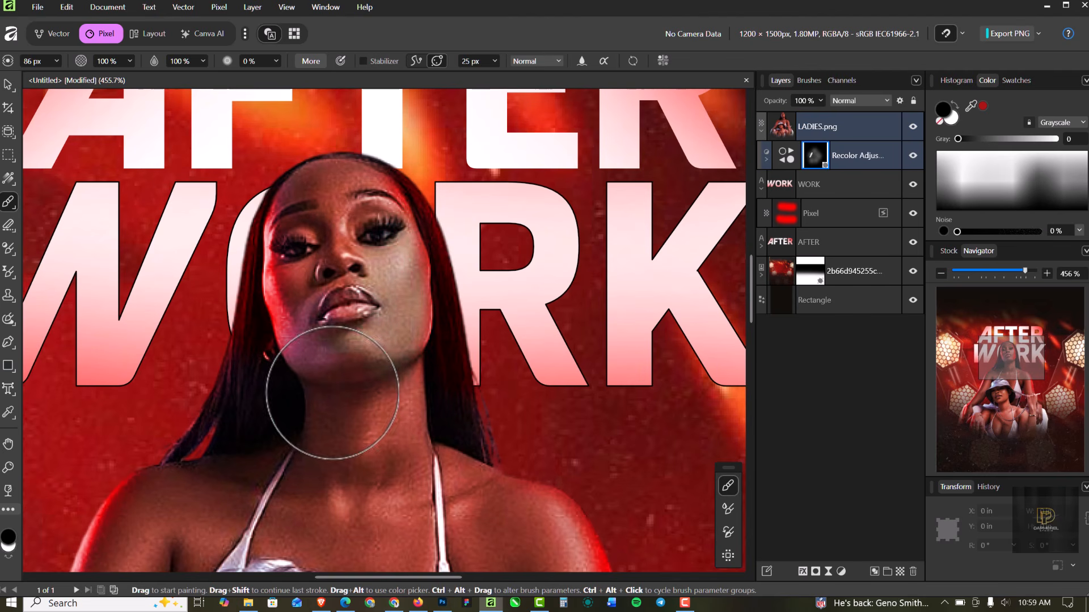
scroll(312, 234, "down", 4)
scroll(311, 234, "down", 1)
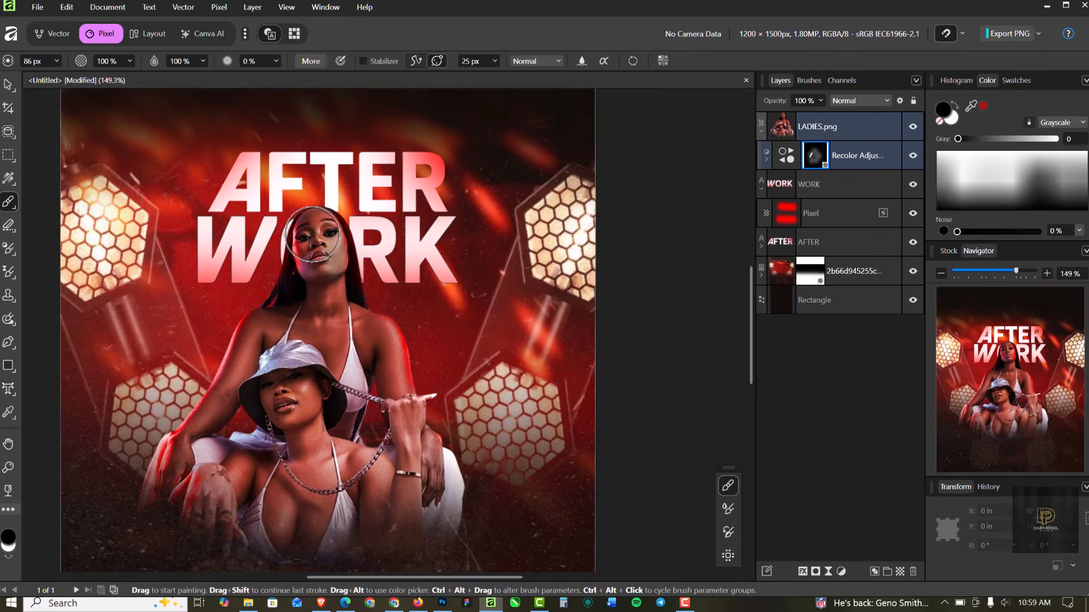
Step: Examine the rim lighting on the whole flyer, comparing it with the Recolor adjustment hidden and shown
left_click(9, 83)
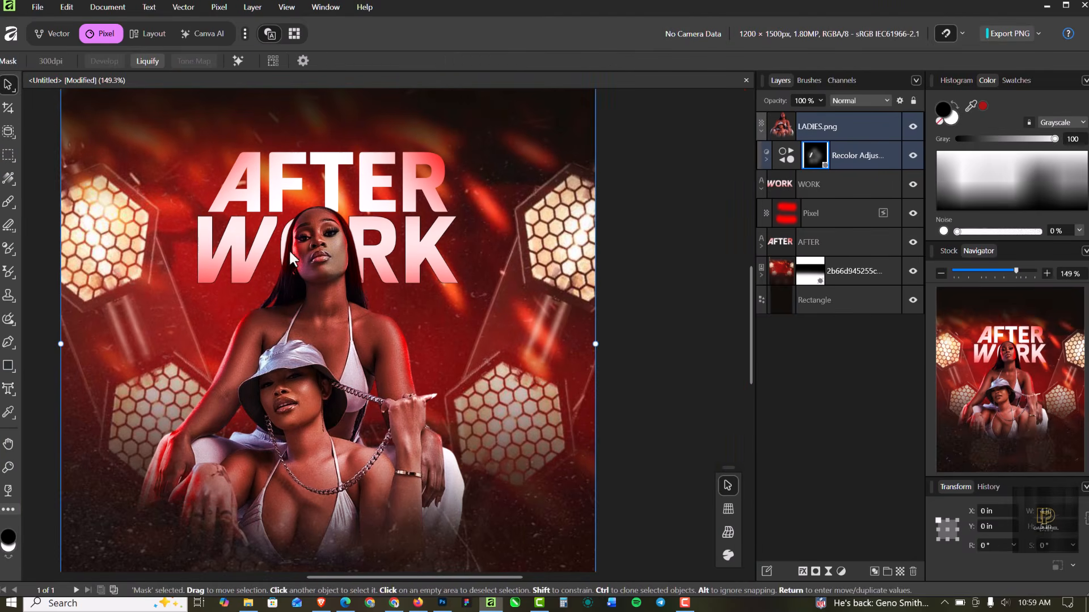
scroll(288, 250, "down", 2)
scroll(290, 233, "up", 1)
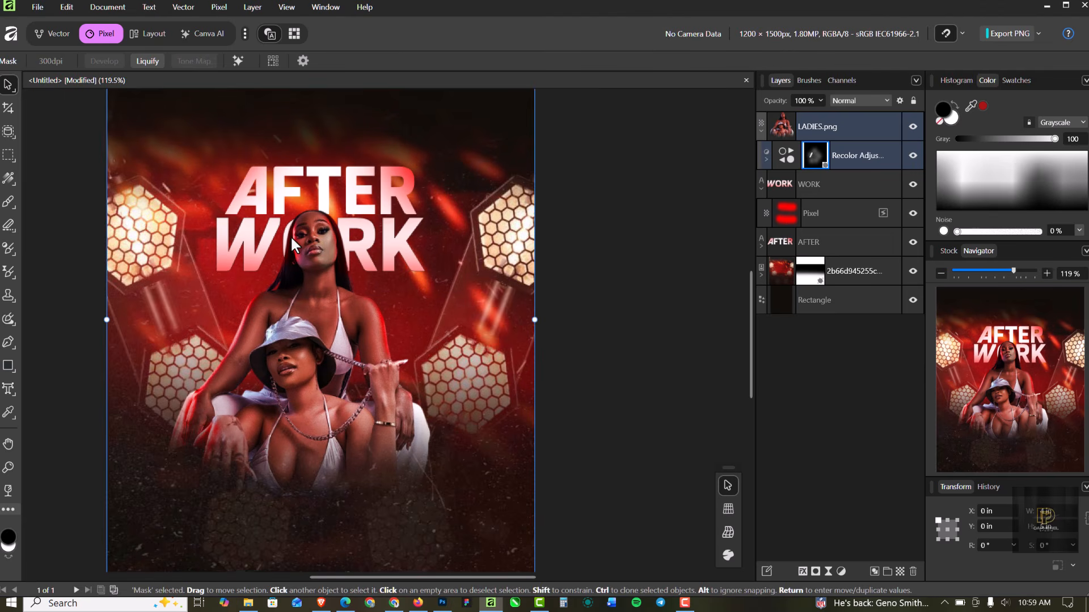
scroll(294, 246, "down", 1)
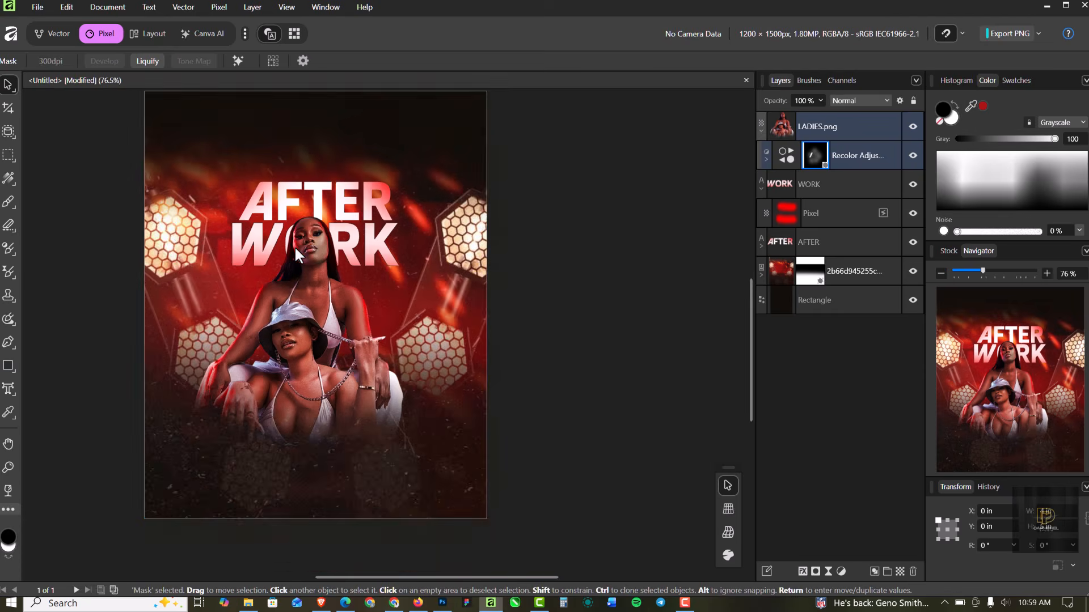
scroll(295, 246, "up", 1)
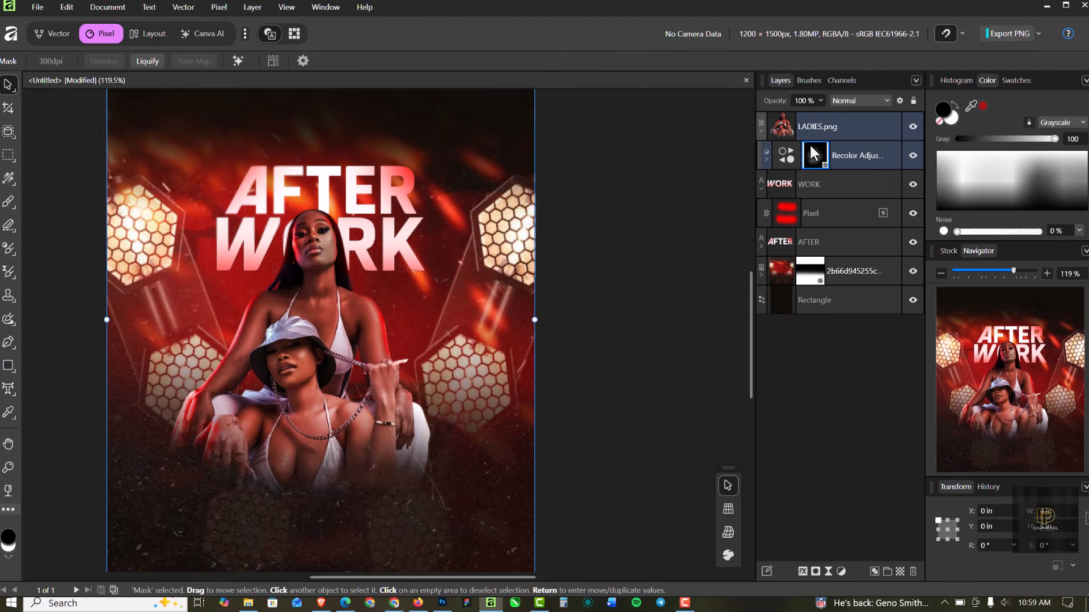
left_click(912, 156)
left_click(913, 156)
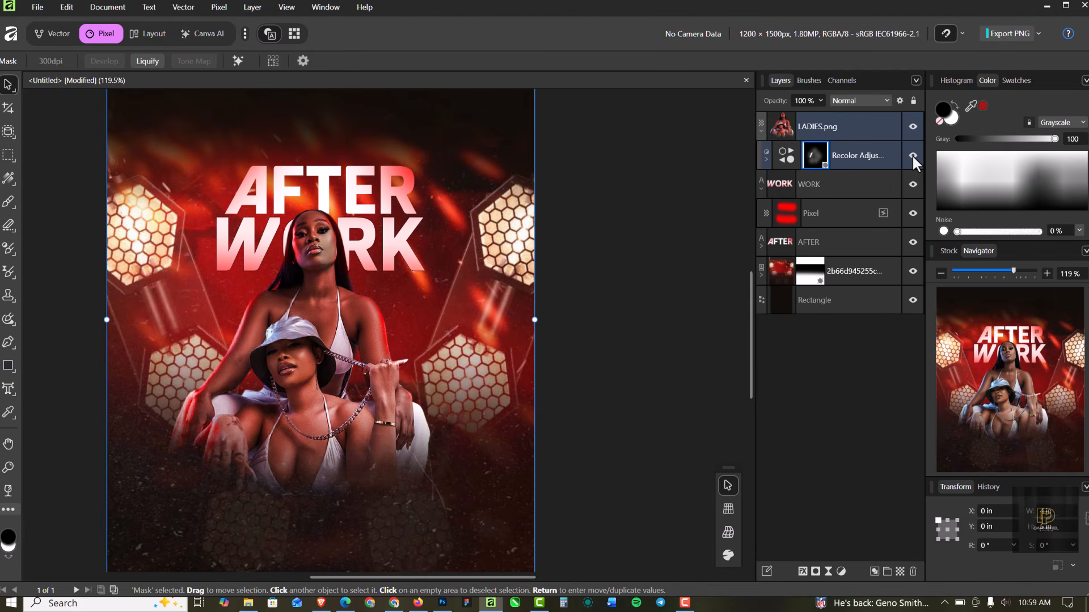
scroll(377, 275, "down", 1)
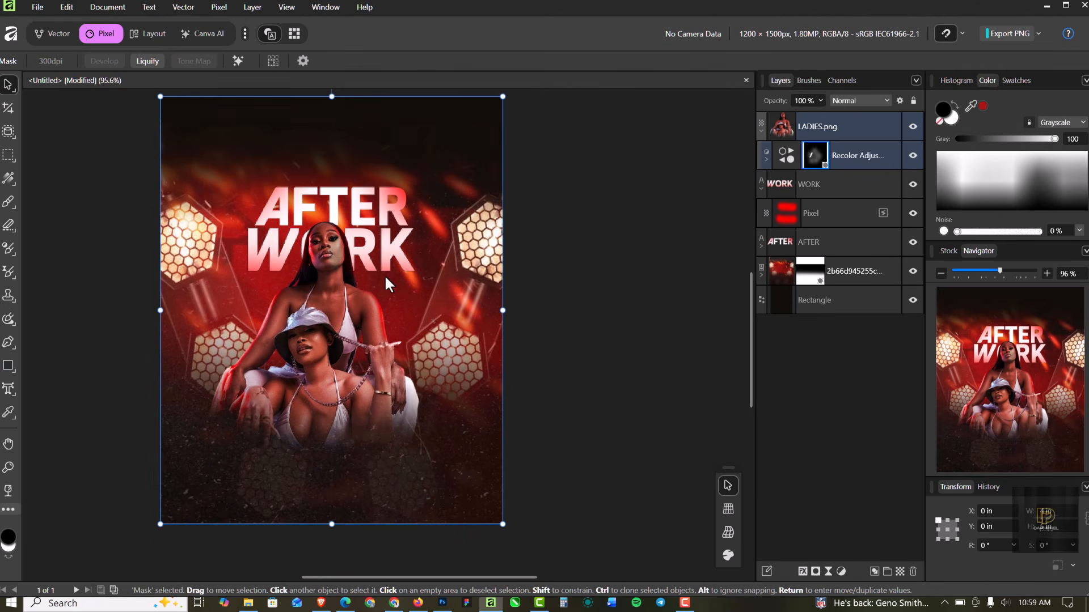
Step: Place the address image from the RESOURCE folder on the flyer and bring its layer above LADIES in the stack
left_click(249, 604)
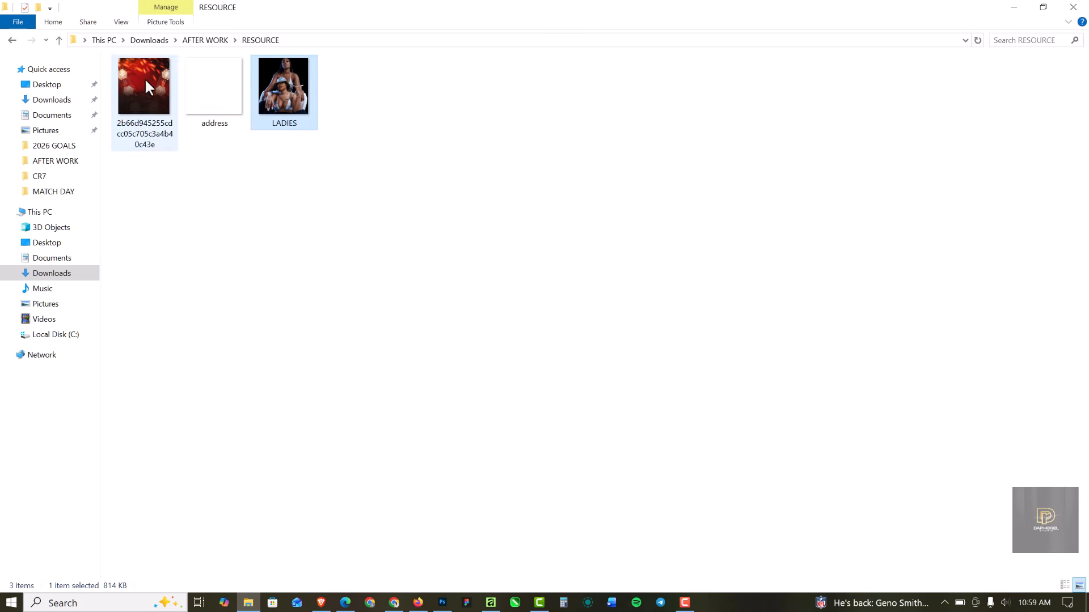
left_click_drag(209, 105, 361, 281)
key("shift+Down")
key("shift+Down")
key("shift+Down")
key("shift+Down")
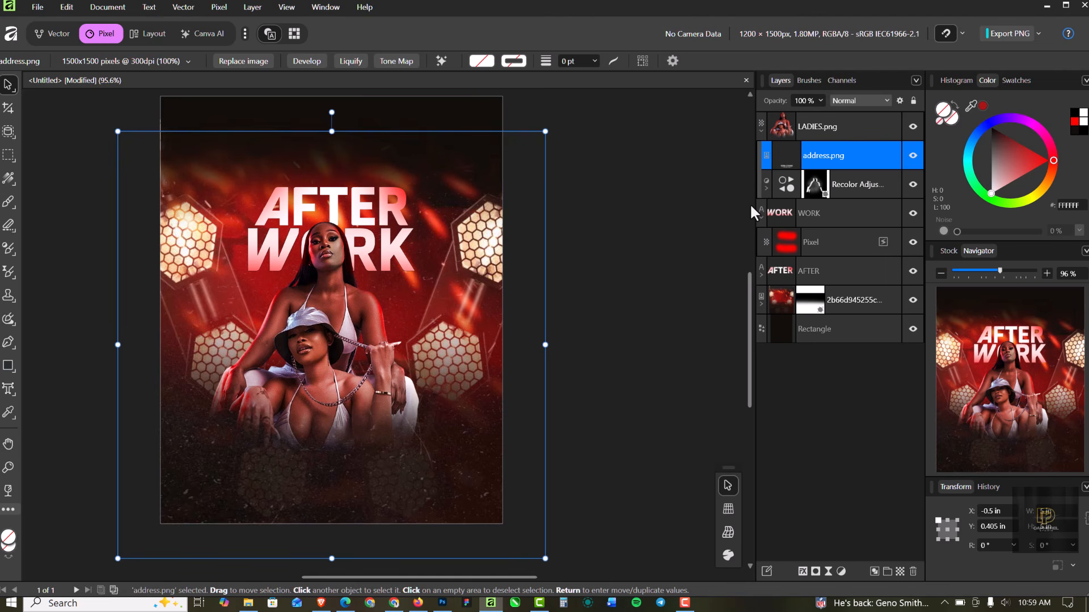
left_click_drag(876, 151, 867, 117)
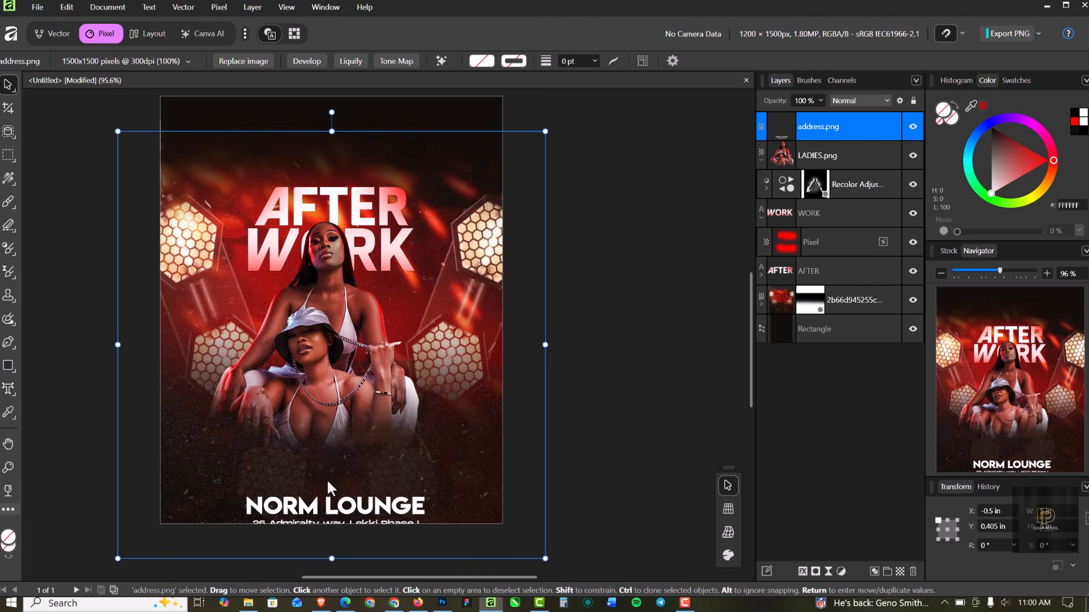
Step: Move the address image up to Y 0.005 in so the venue text sits fully inside the flyer's lower area, and deselect it
left_click_drag(327, 483, 335, 456)
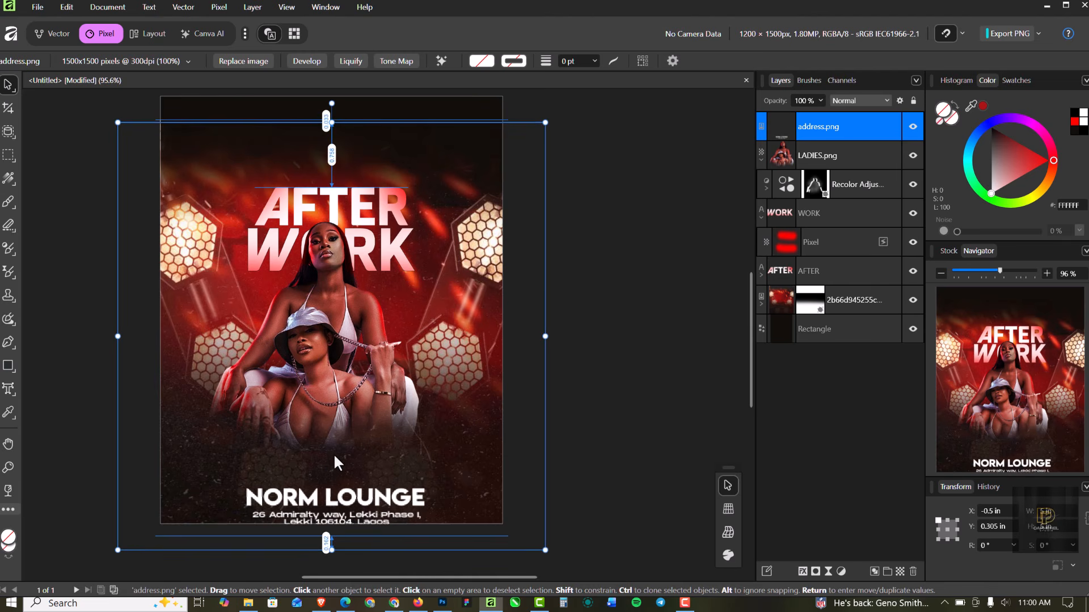
key("shift+Up")
key("shift+Up")
key("shift+Up")
key("shift+Up")
key("shift+Up")
key("shift+Up")
key("shift+Up")
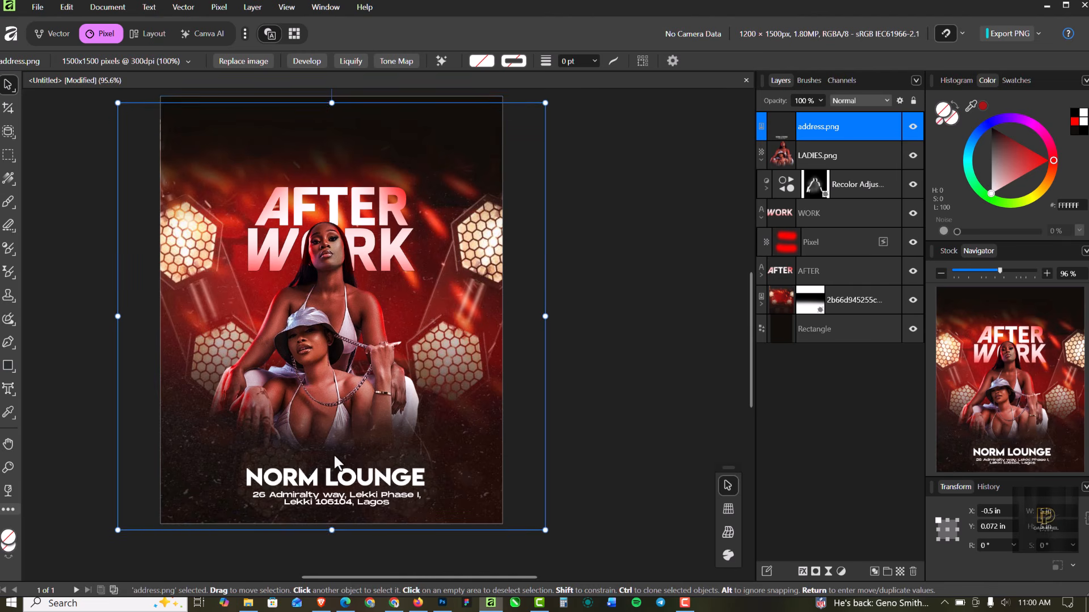
key("shift+Up")
key("shift+Up")
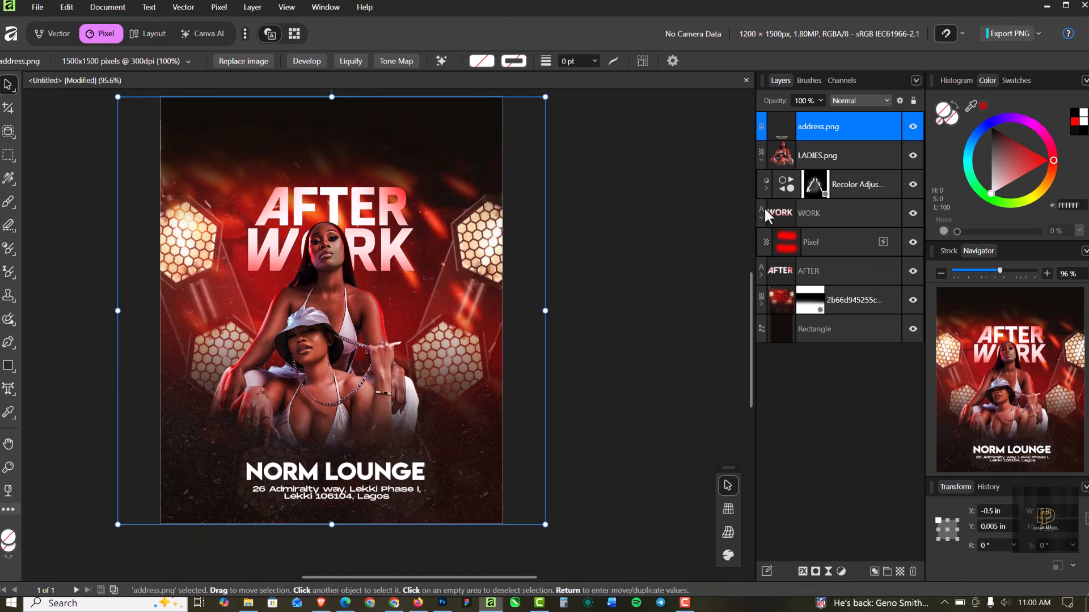
left_click(652, 209)
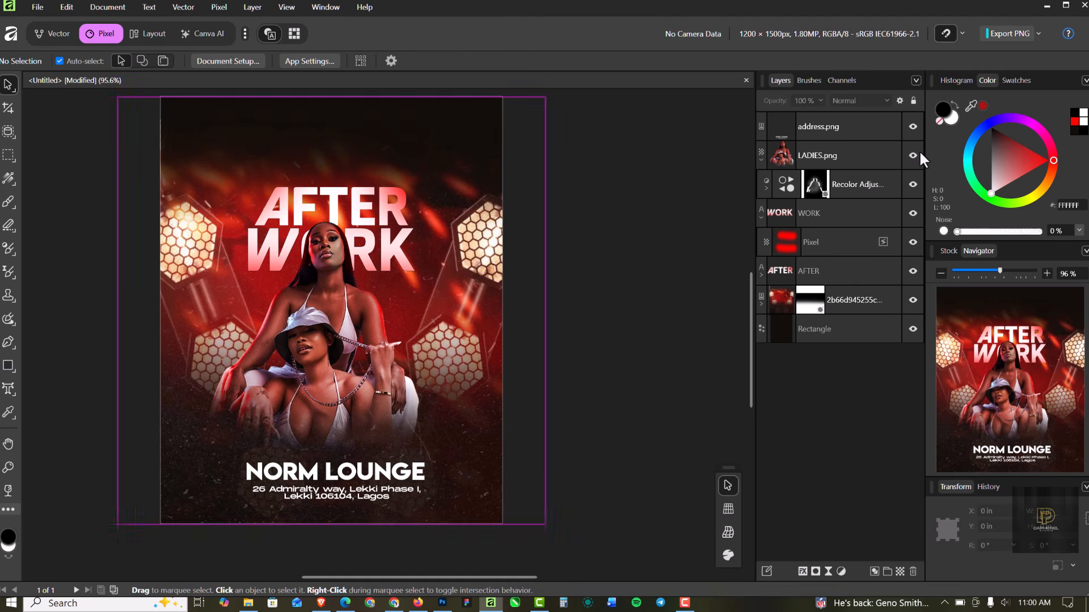
Step: Move the address, LADIES, WORK, AFTER and stage-light background image layers up together to Y -0.128 in, and deselect them
left_click(761, 159)
left_click(851, 128)
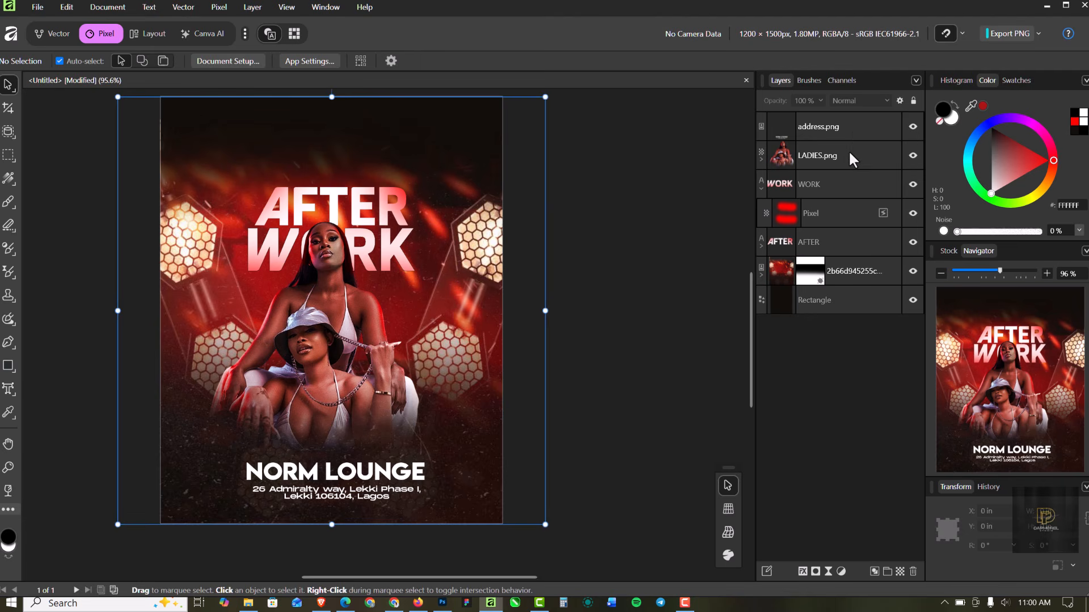
left_click(845, 152, "ctrl")
left_click(836, 188, "ctrl")
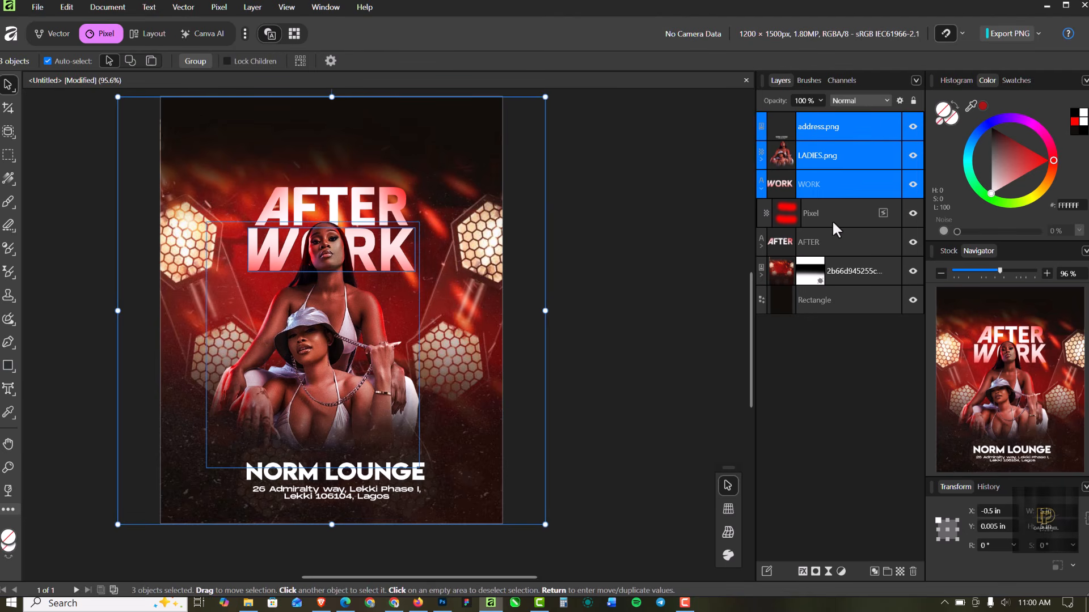
left_click(760, 190)
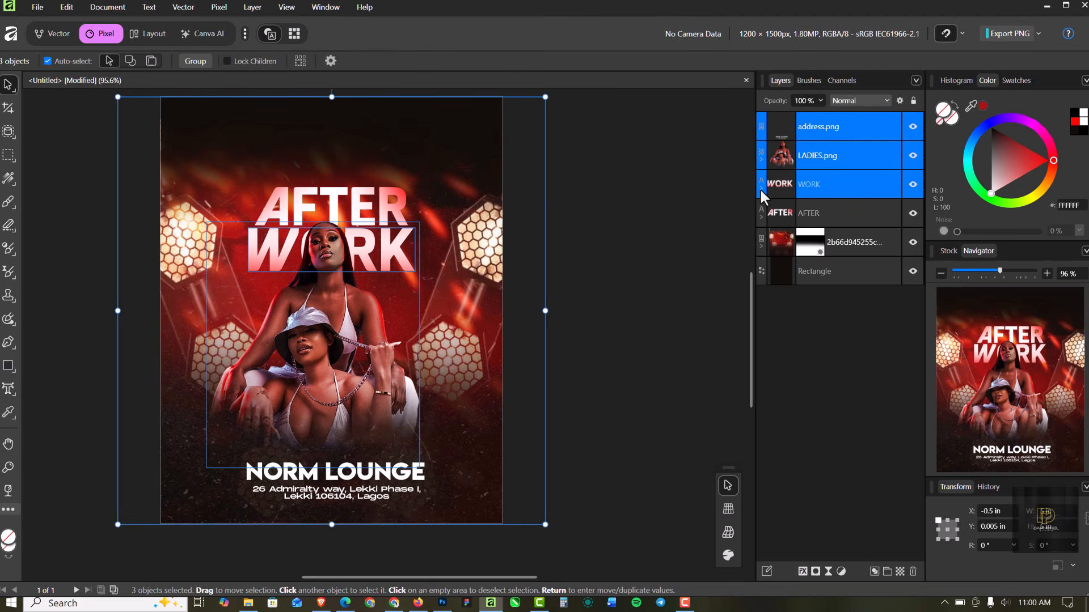
left_click(837, 217, "ctrl")
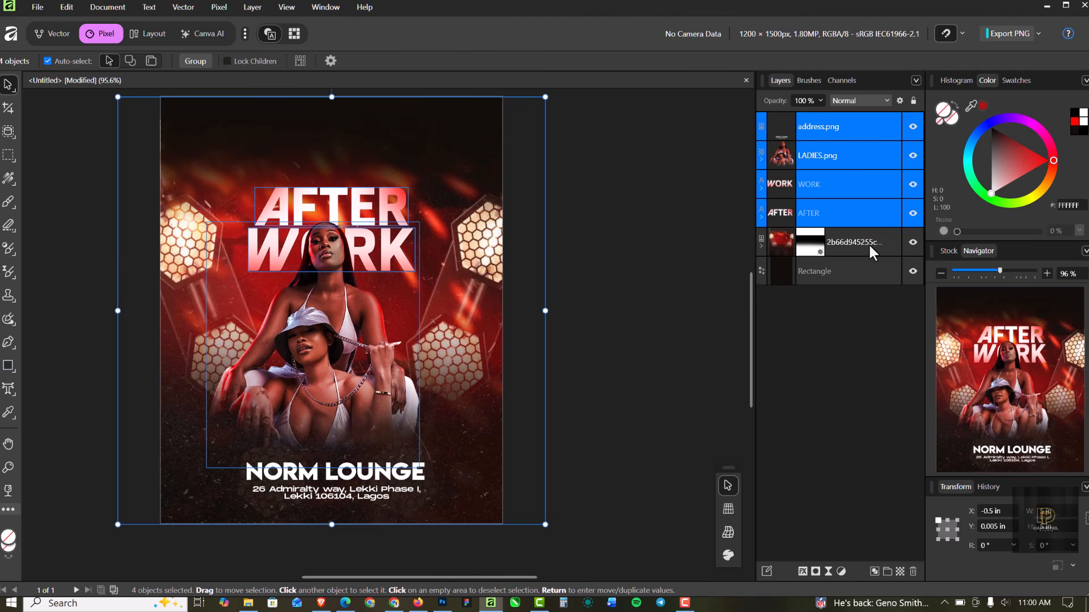
left_click(868, 242, "ctrl")
key("Up")
key("Up")
key("Up")
key("Up")
key("Up")
key("Up")
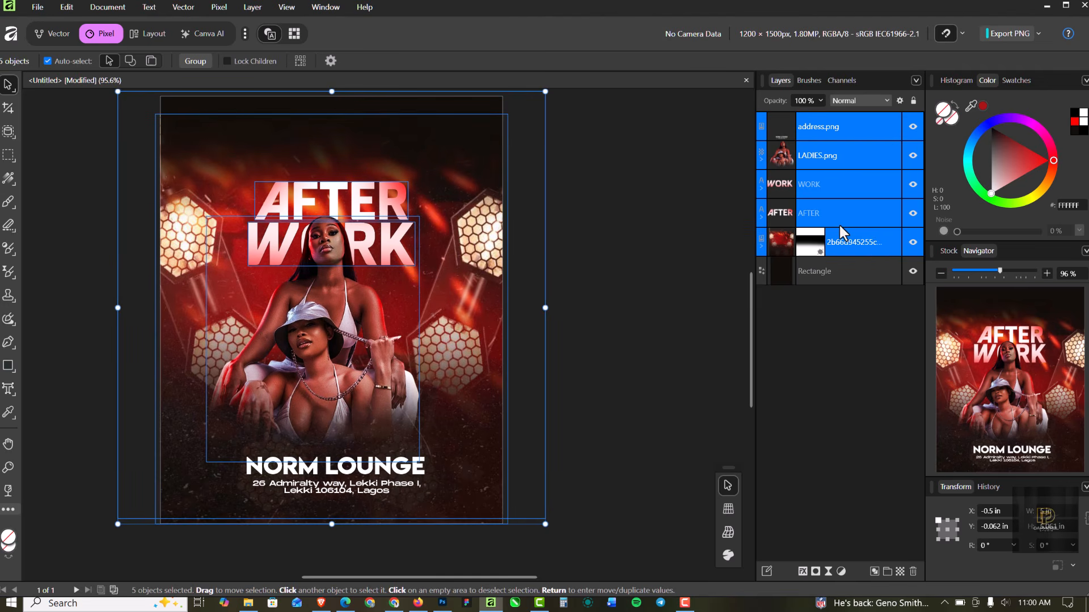
key("Up")
key("Up")
key("Up")
key("Up")
key("Up")
key("Up")
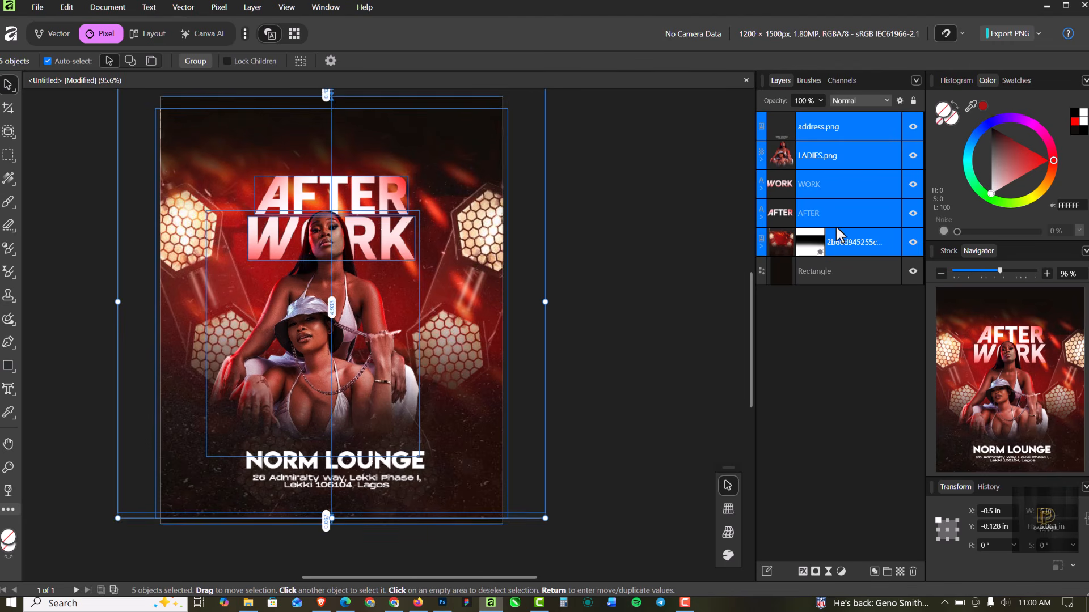
left_click(661, 223)
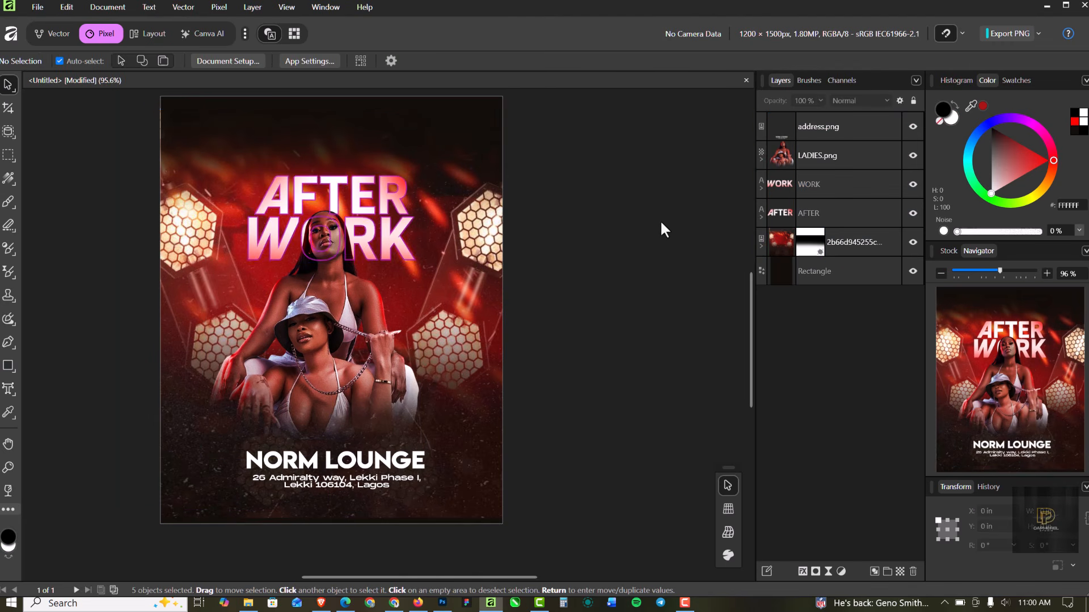
Step: Add an Exposure adjustment directly above the stage-light background image and darken it to about -1.911
left_click(383, 463)
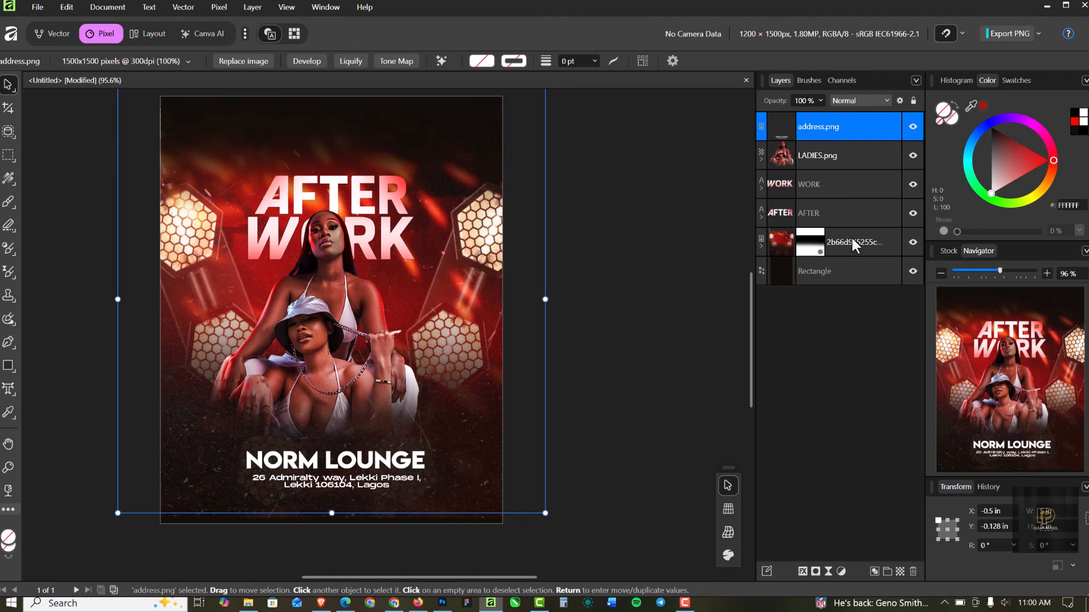
left_click(883, 244)
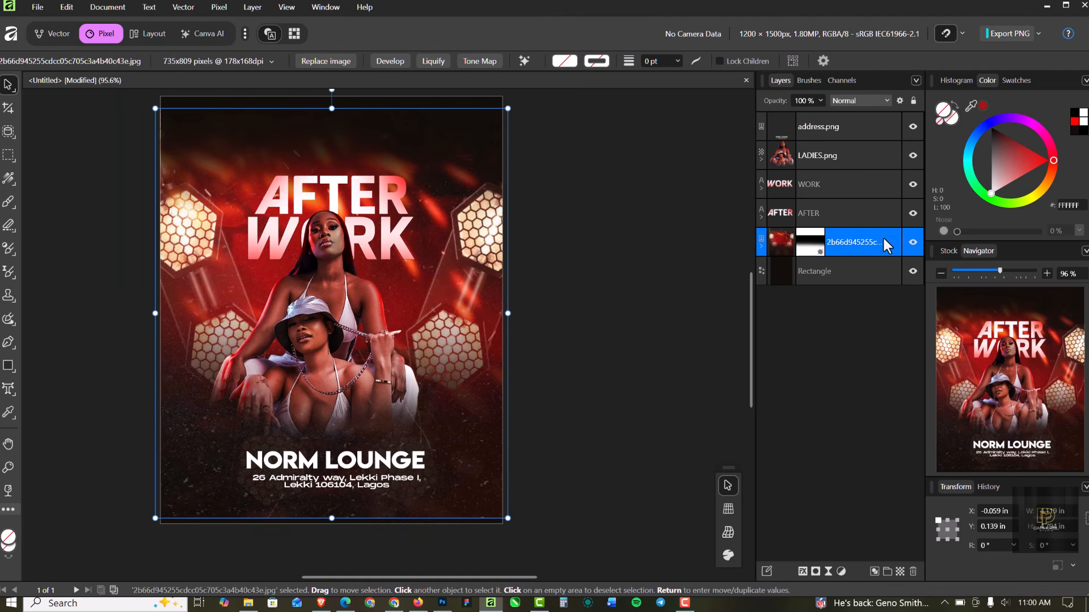
left_click(841, 571)
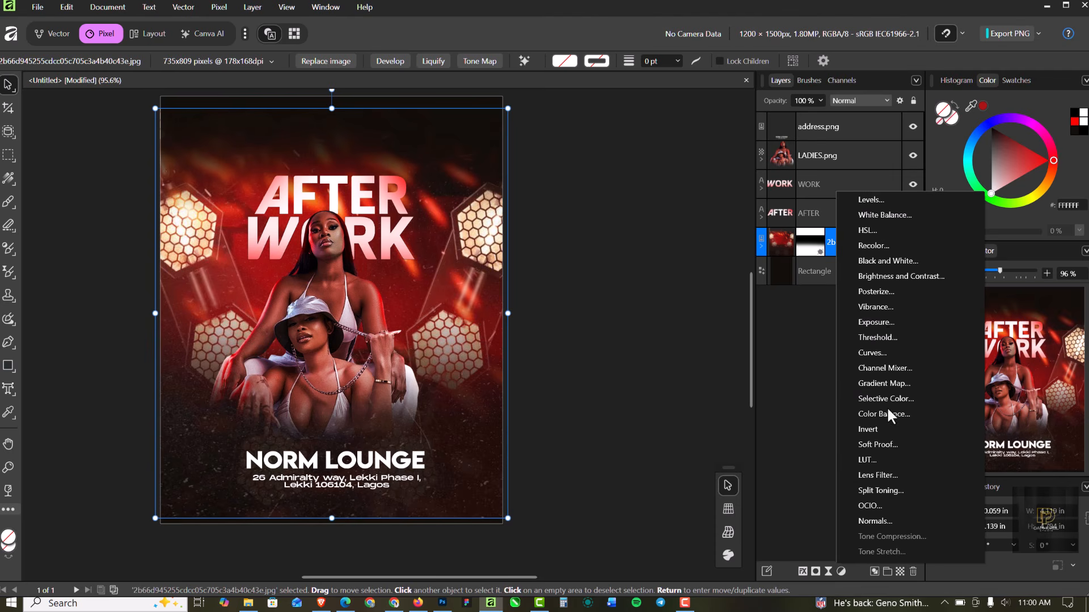
left_click(880, 322)
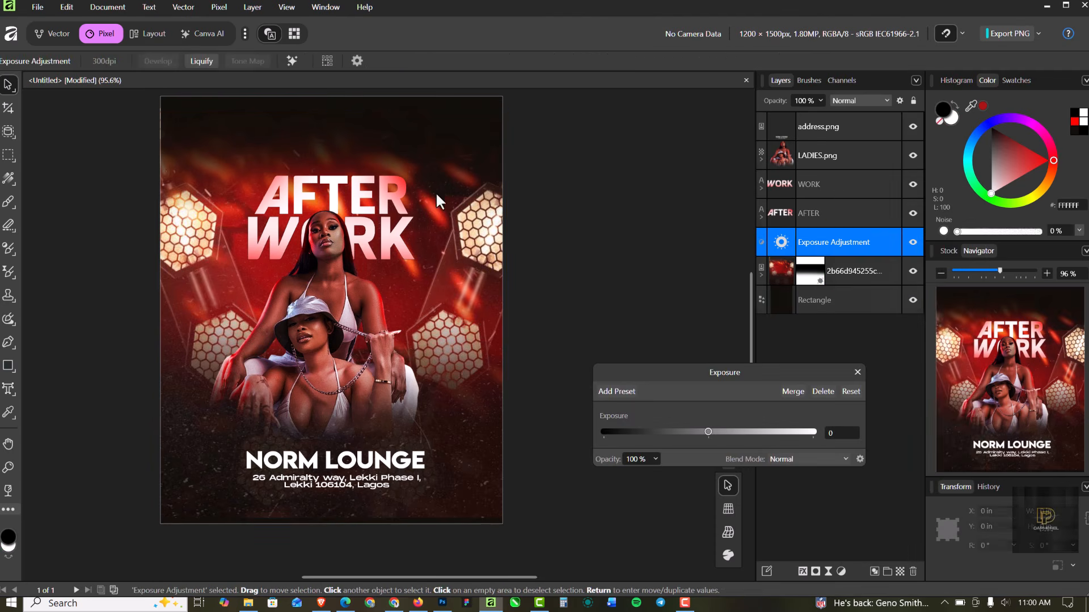
mouse_move(708, 430)
left_mouse_down()
mouse_move(683, 432)
mouse_move(697, 431)
left_mouse_up()
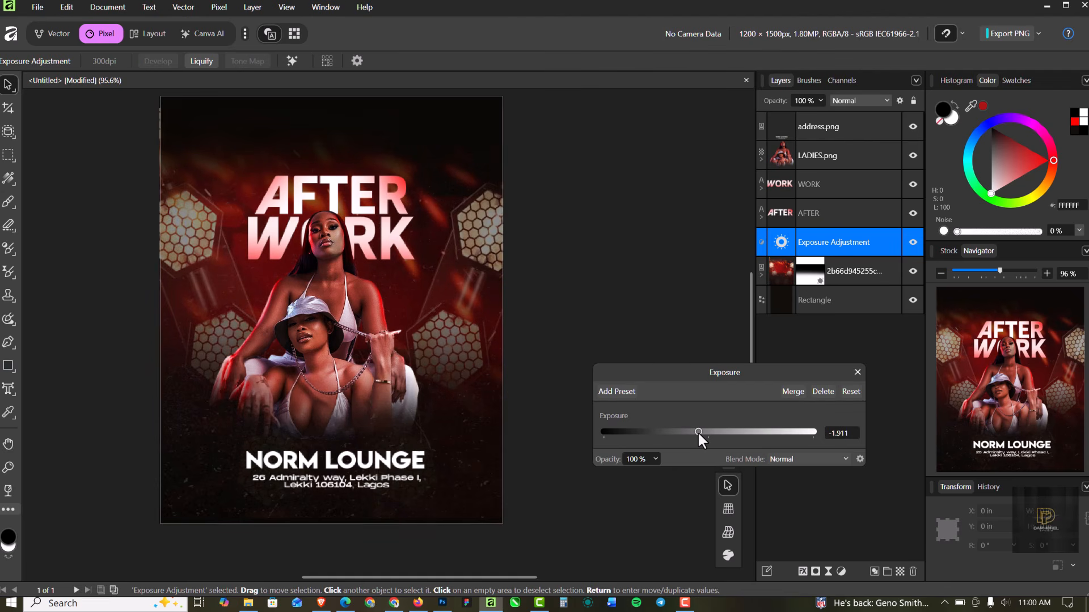
left_click(858, 372)
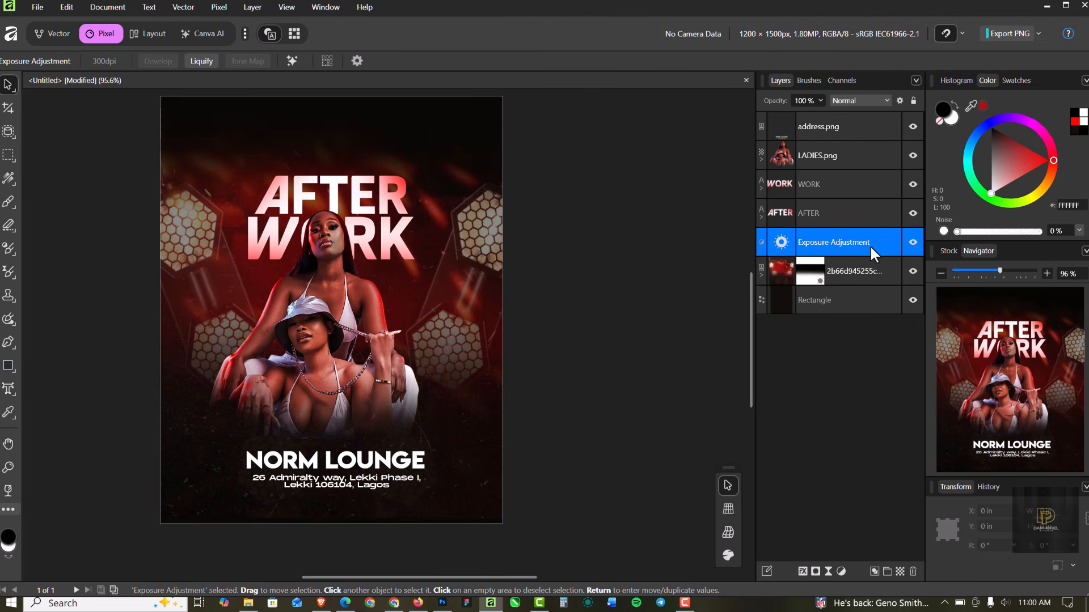
Step: Add a mask to the Exposure adjustment and enlarge the paint brush to 807 px
left_click(815, 572)
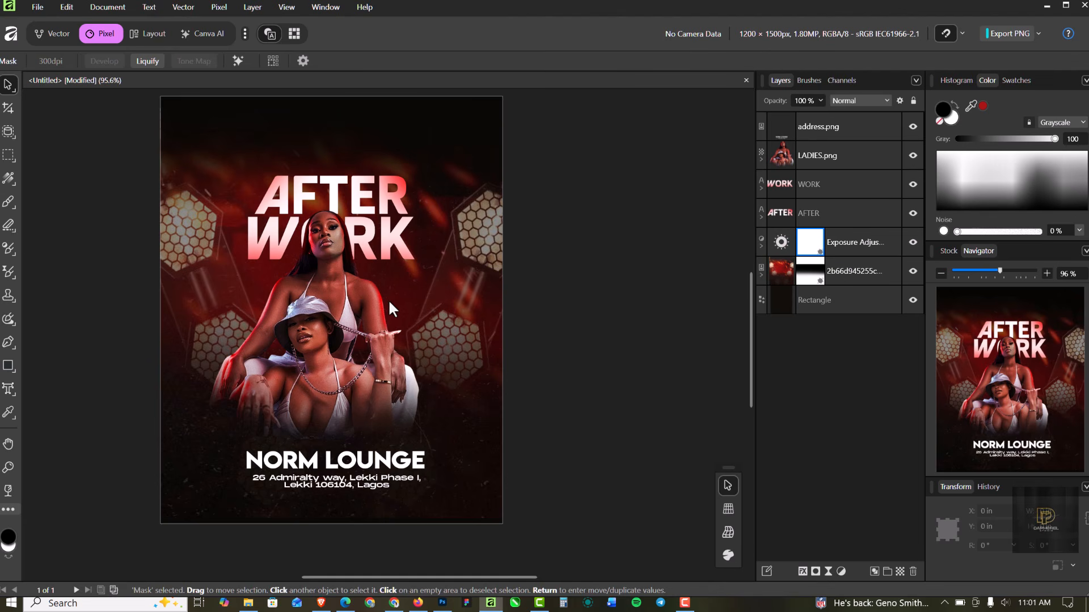
key("b")
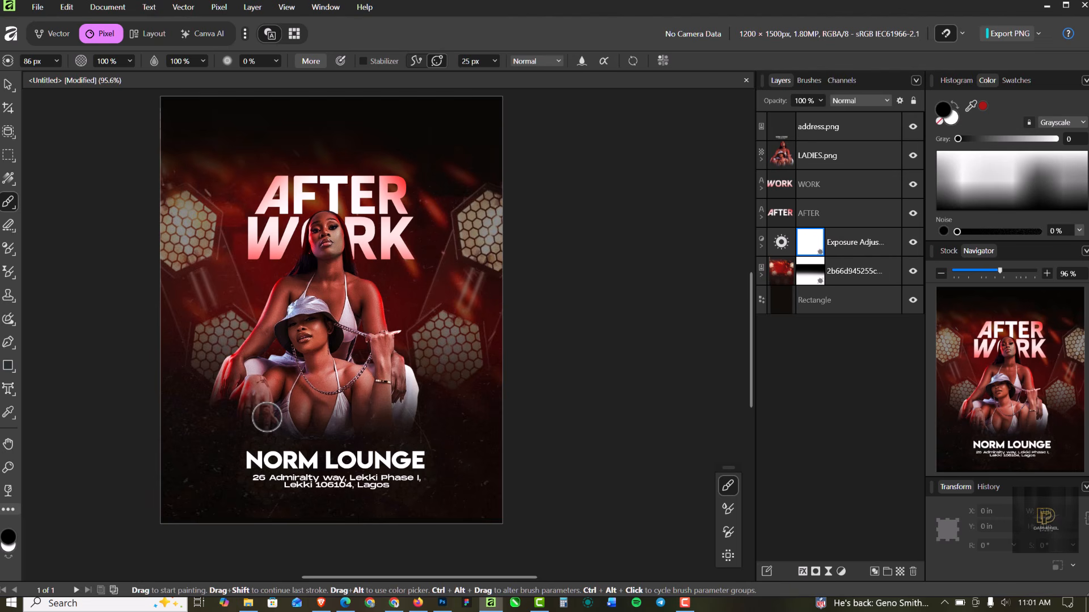
key("bracketright")
key("bracketright")
key("bracketright")
key("bracketright")
key("bracketright")
key("bracketright")
key("bracketright")
key("bracketright")
key("bracketright")
key("bracketright")
key("bracketright")
key("bracketright")
key("bracketright")
key("bracketright")
key("bracketright")
key("bracketright")
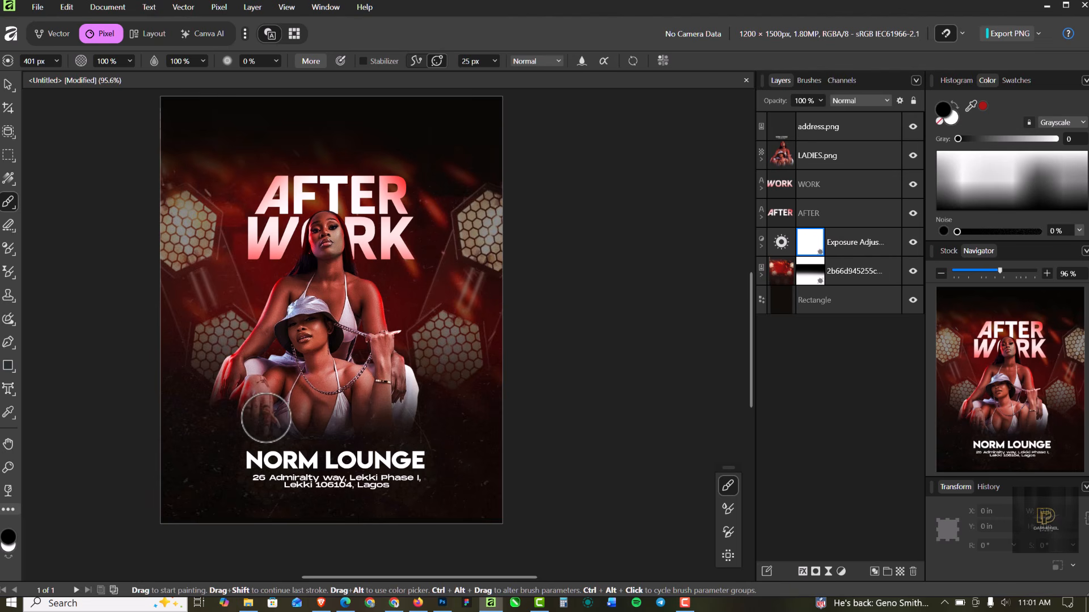
Step: Paint black on the Exposure mask over the flyer's centre to restore the light behind the ladies, comparing the adjustment hidden and shown
left_click(955, 104)
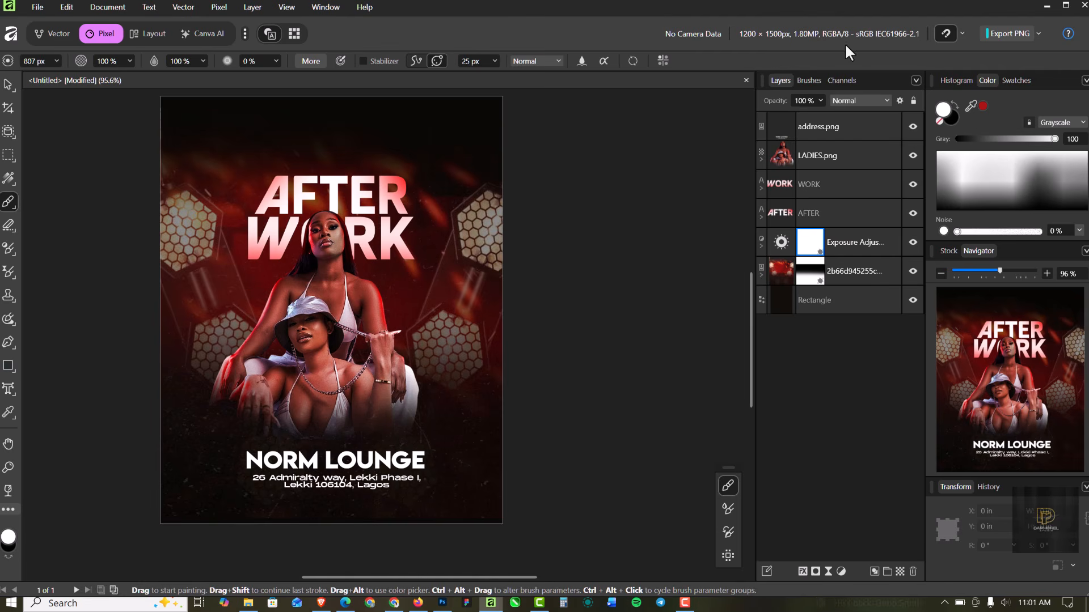
left_click(955, 104)
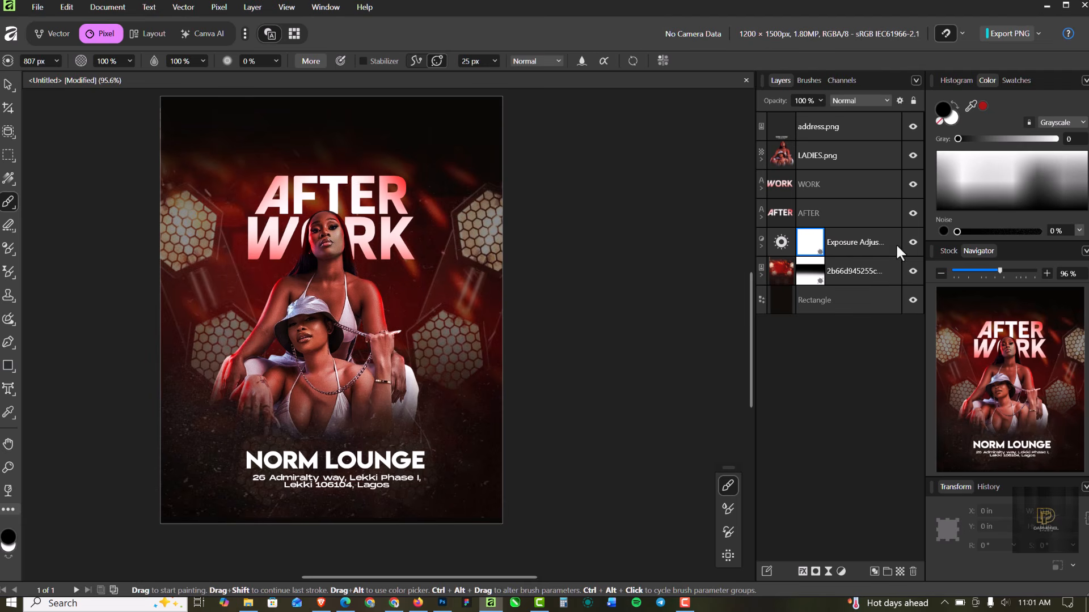
left_click(914, 240)
left_click(913, 242)
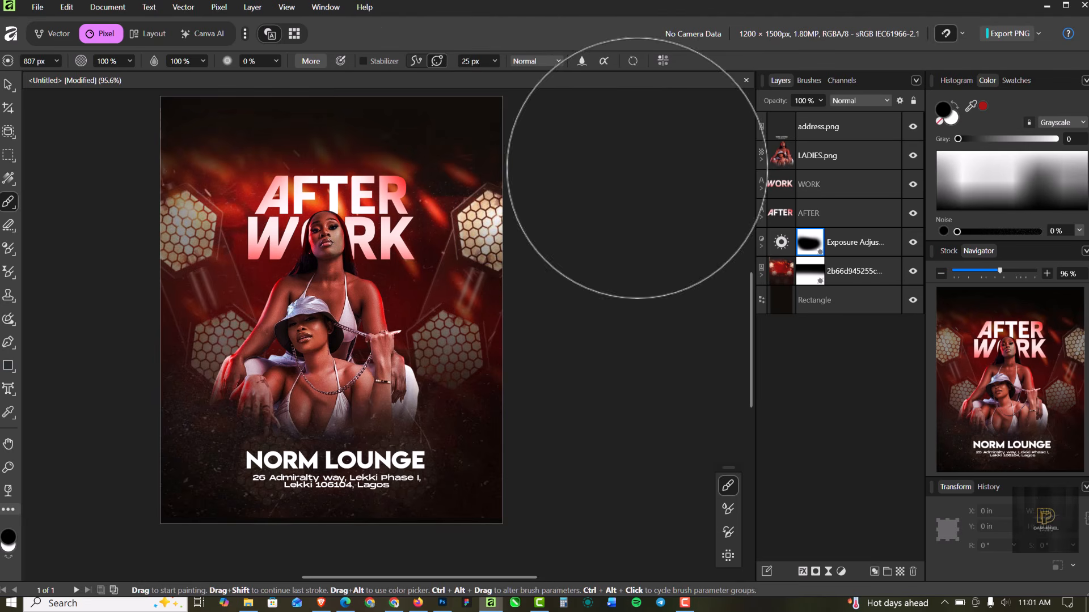
left_click(12, 84)
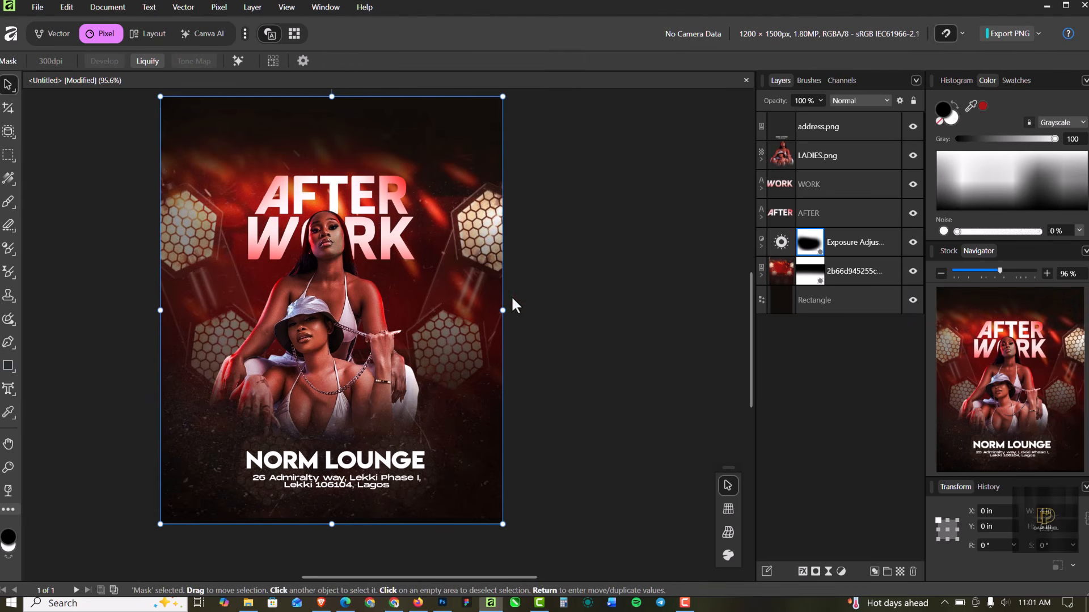
Step: Stretch the stage-light background image down to the flyer's bottom edge, deselect it and view the whole flyer
left_click(786, 275)
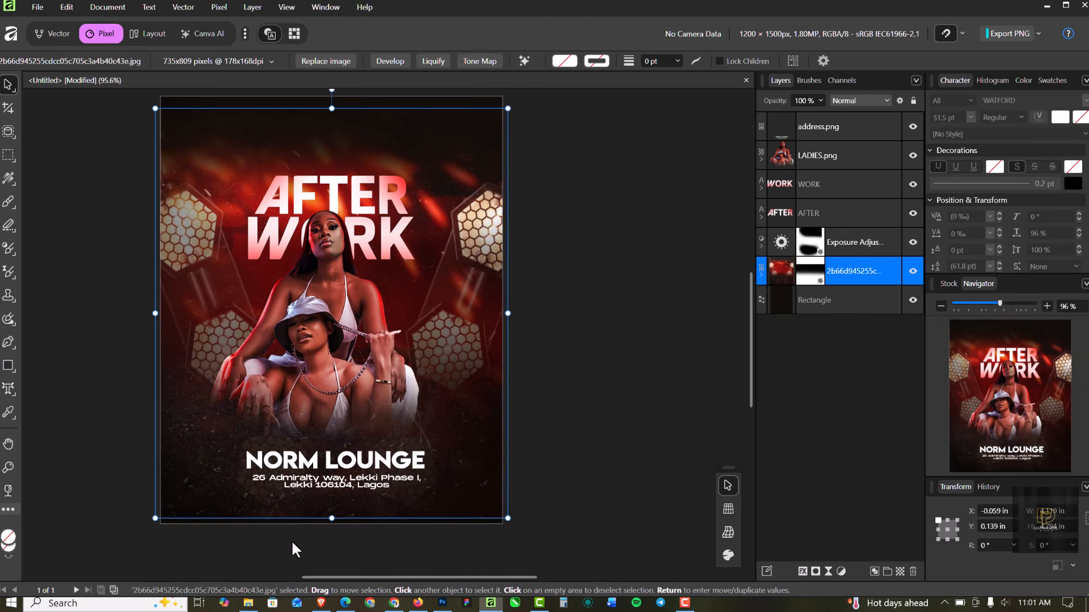
left_click_drag(332, 518, 331, 523)
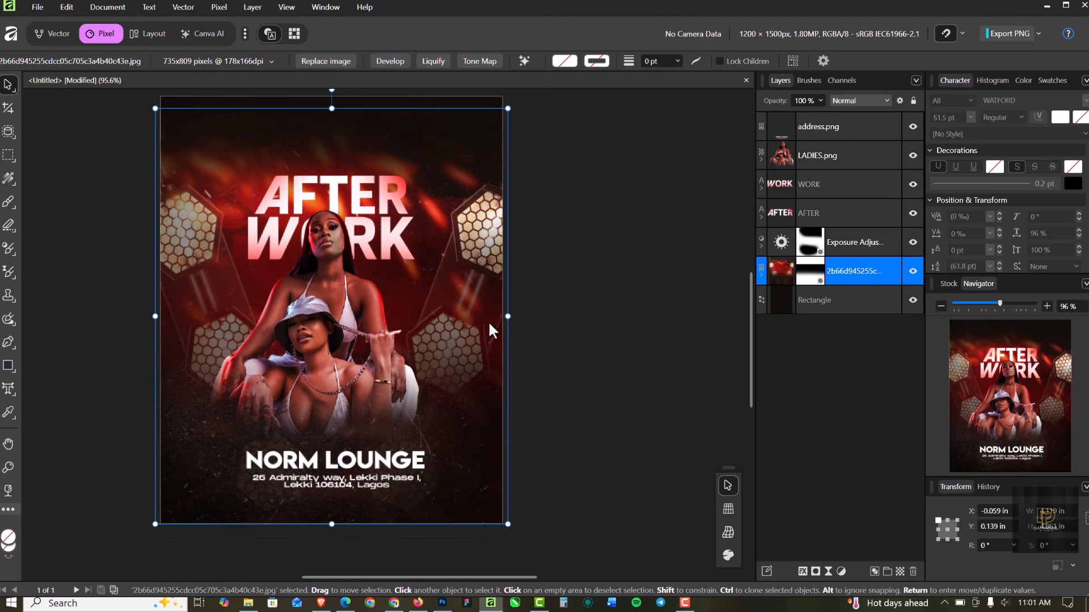
left_click(581, 195)
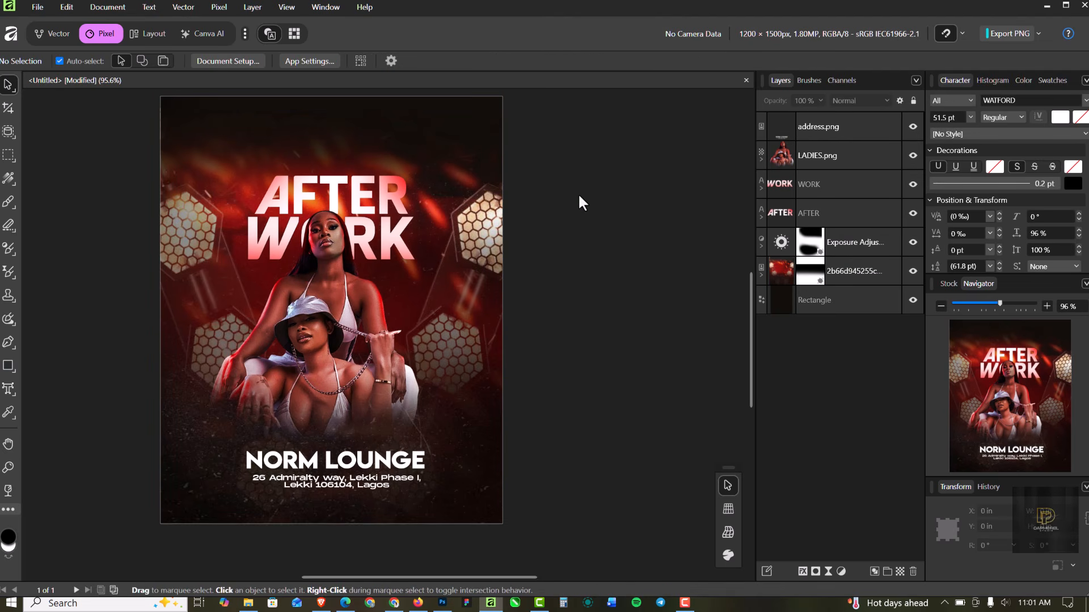
key("ctrl+0")
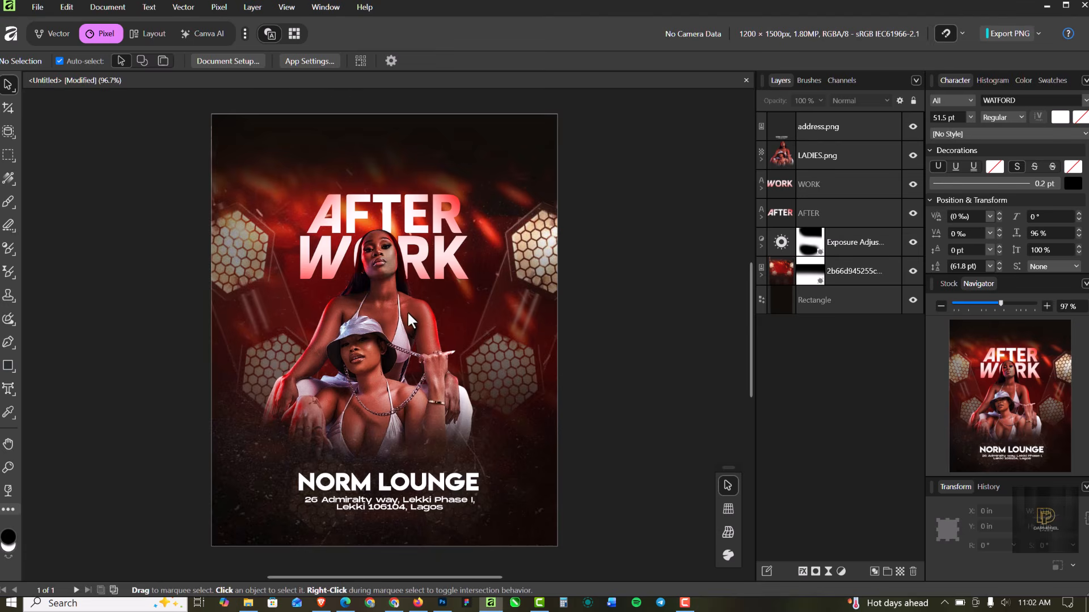
scroll(406, 313, "up", 2)
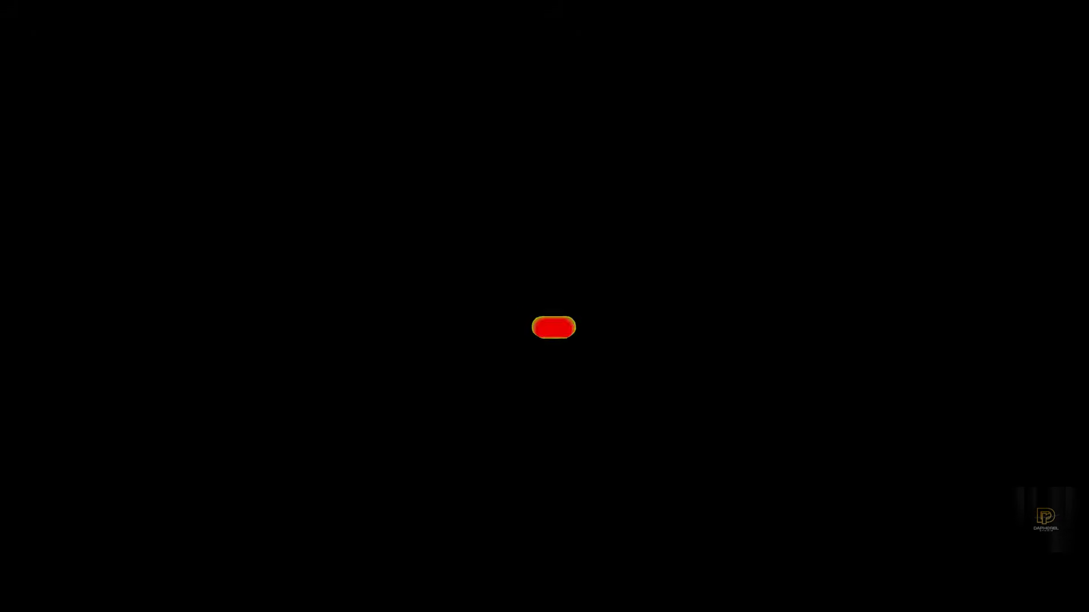